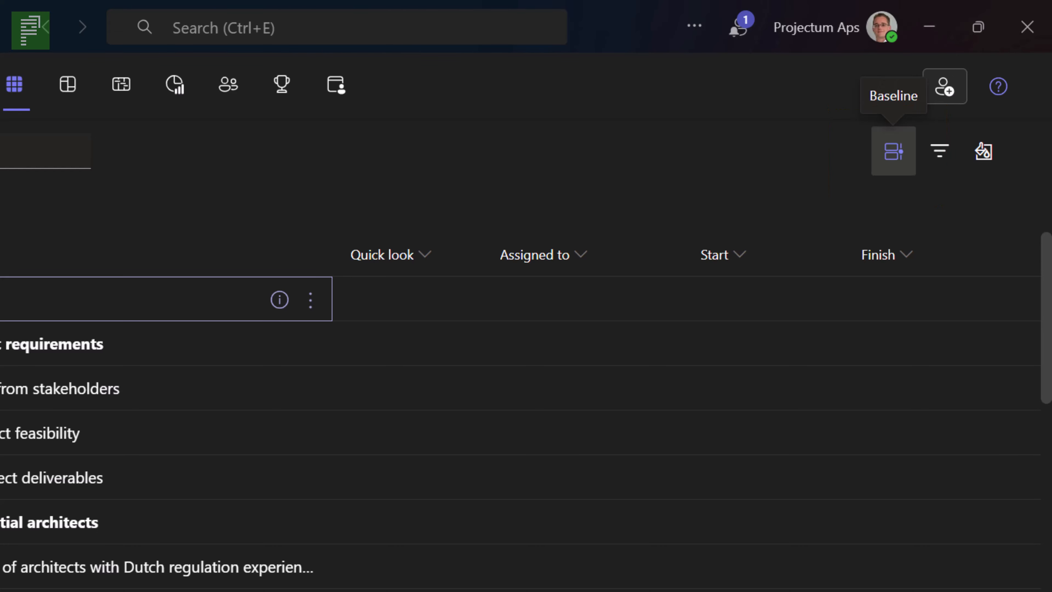
Create a project baseline named "Original approved budget" and close the baseline pane.
click(893, 150)
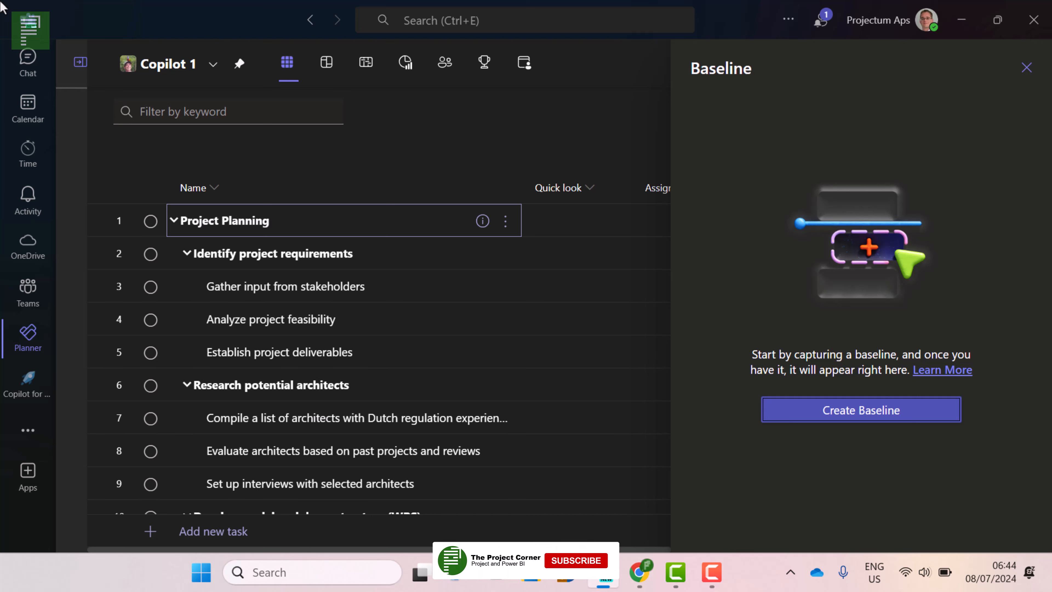
key(Return)
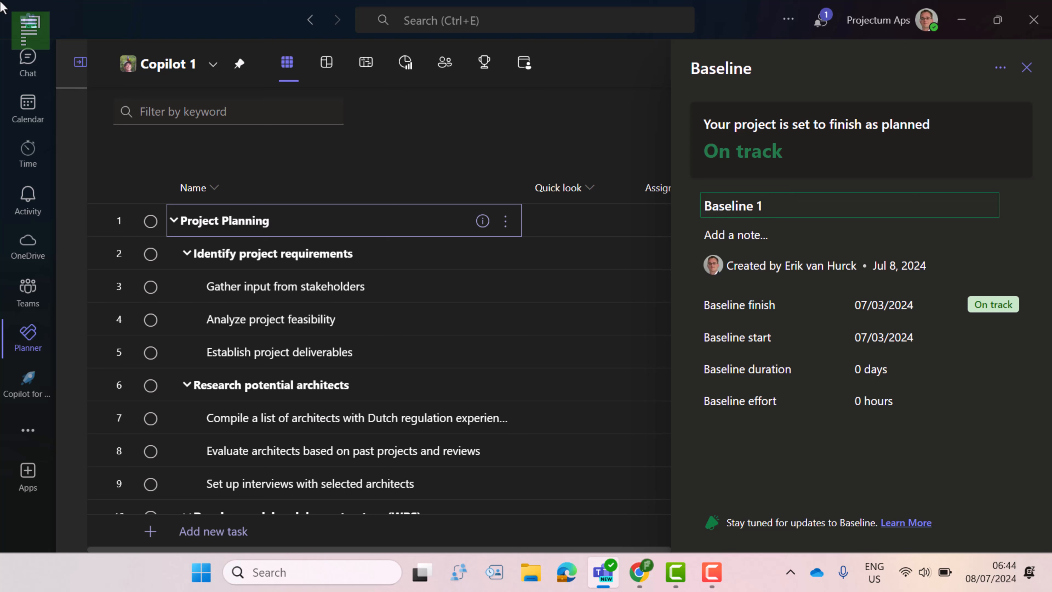
key(ctrl+a)
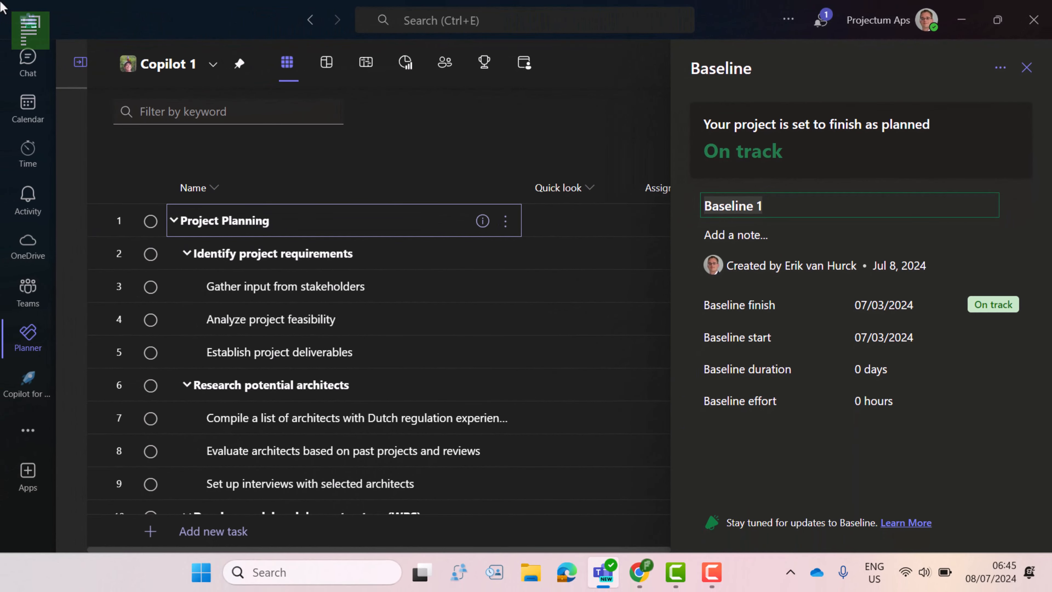
text(Orig)
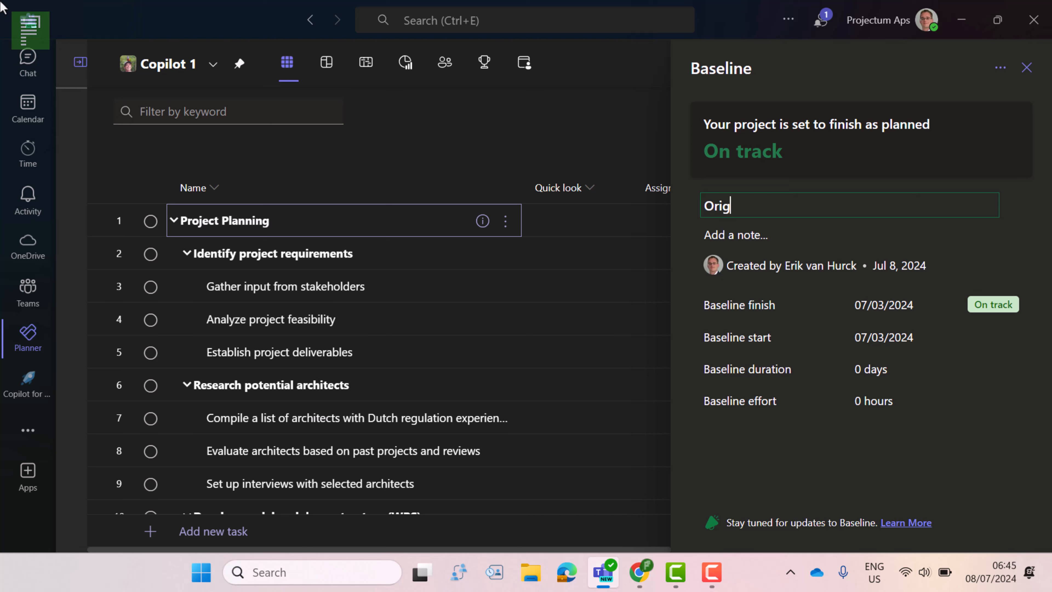
text(inal approved budget)
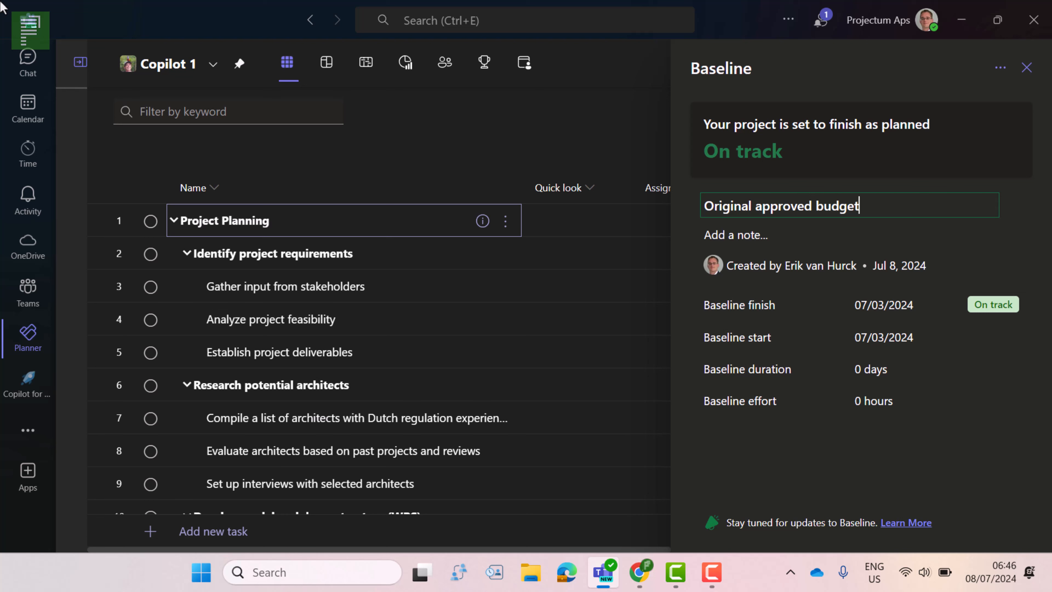
click(1000, 67)
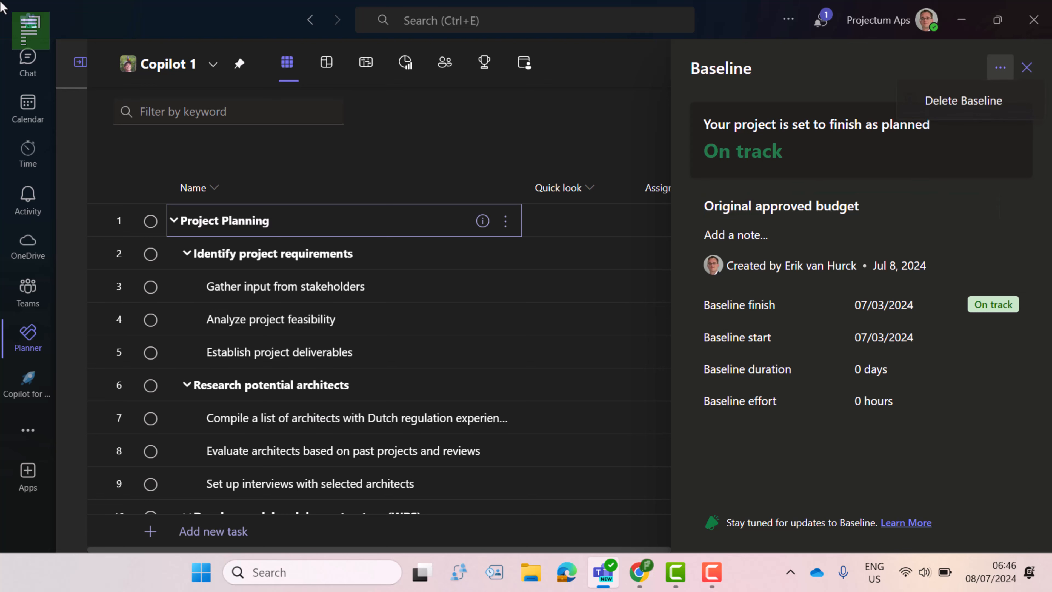
key(Escape)
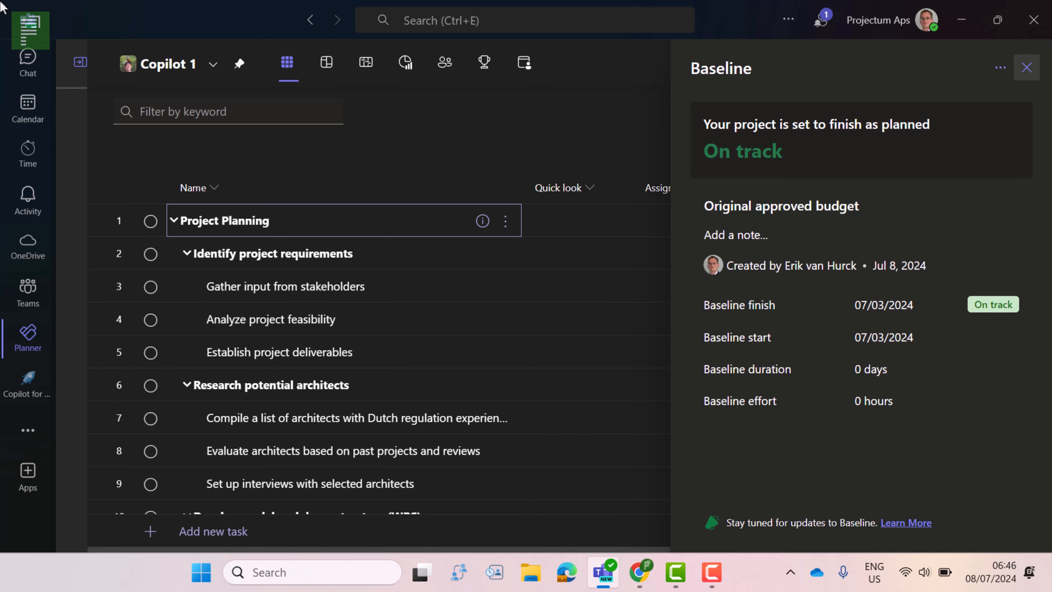
click(1026, 67)
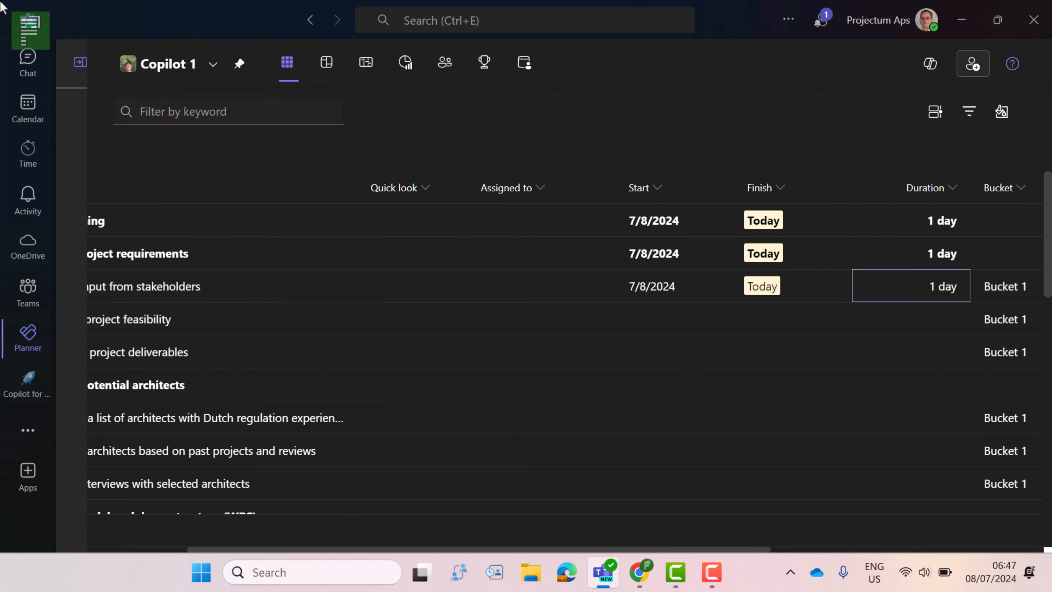
Set Gather input from stakeholders to 5 days and Analyze project feasibility to 10 days, and link both tasks with a dependency.
text(5d)
key(Return)
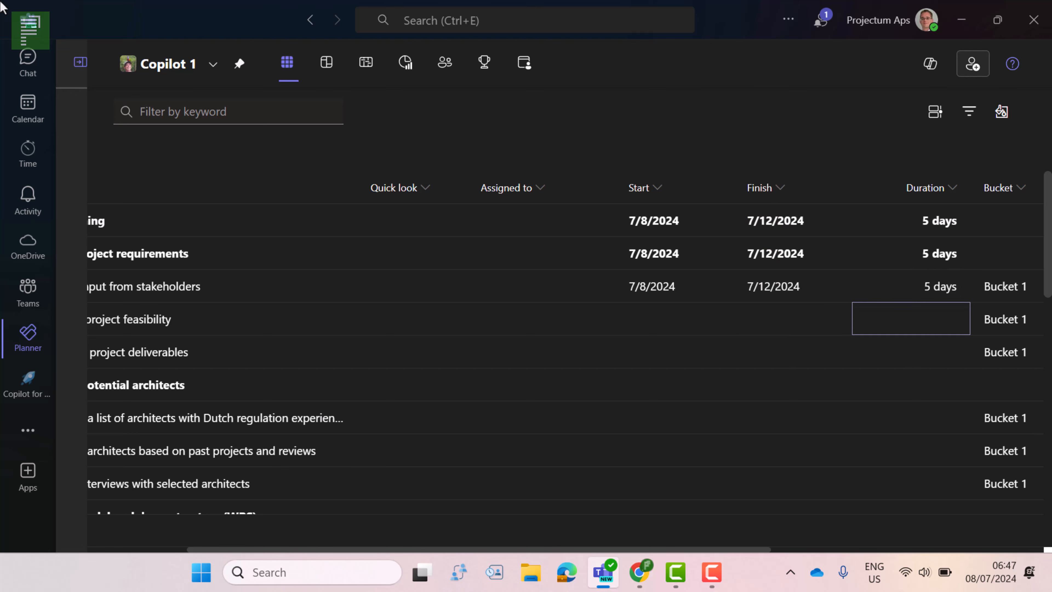
text(10 days)
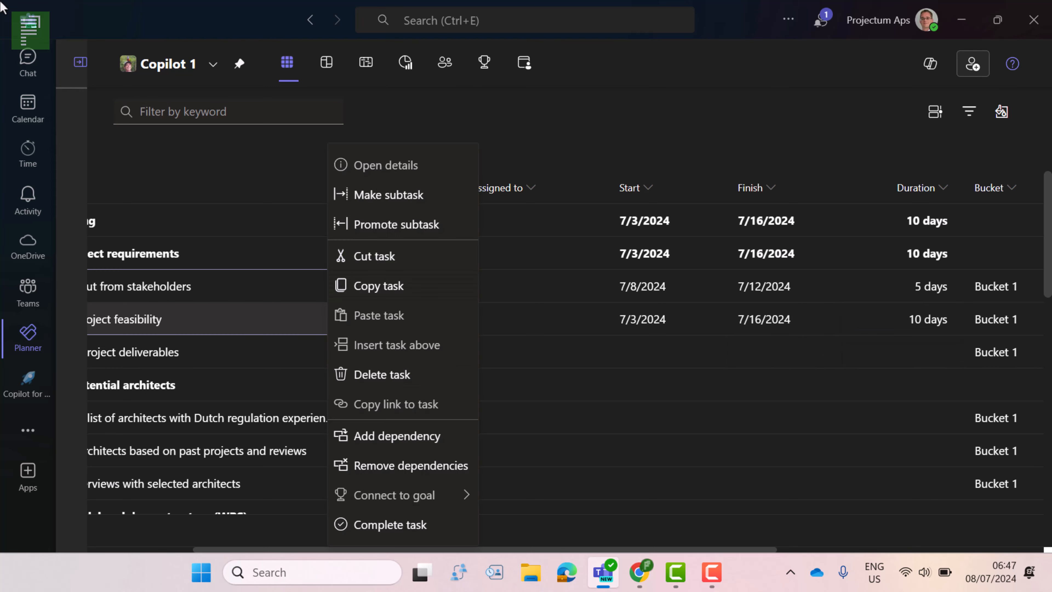
key(Return)
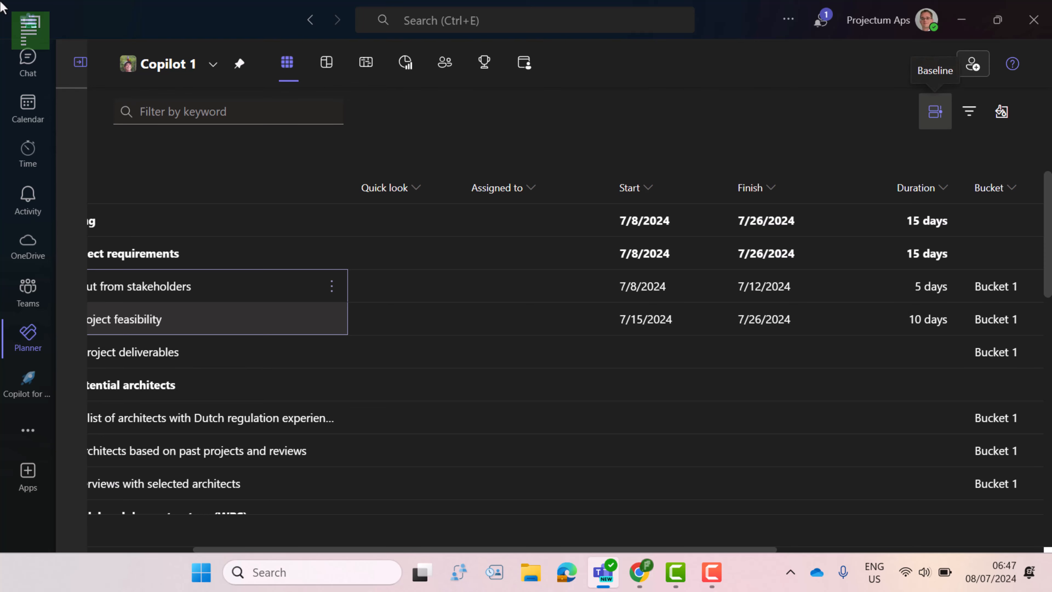
Delete the "Original approved budget" baseline permanently.
click(935, 111)
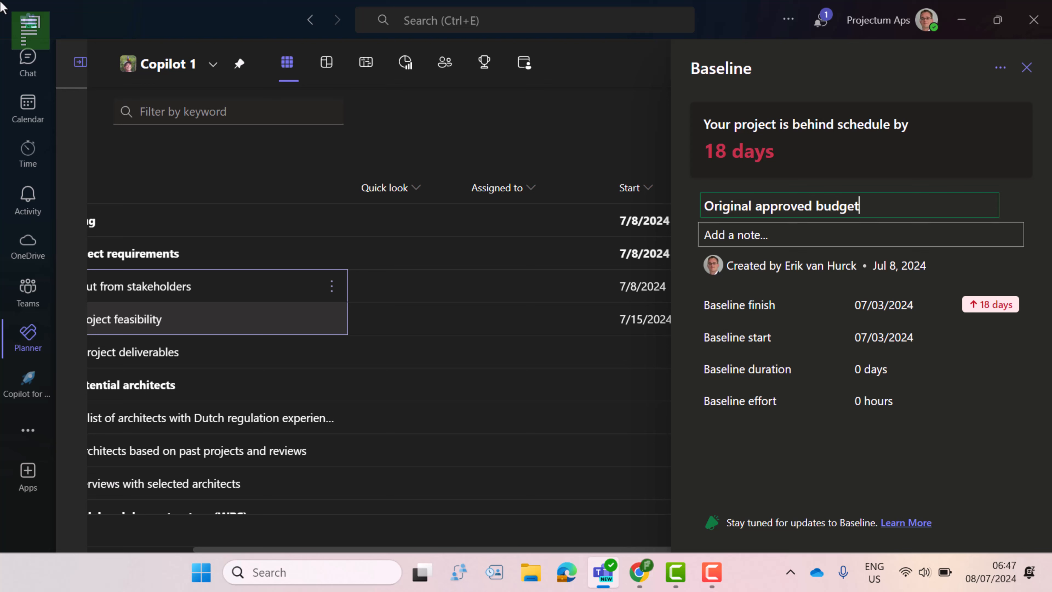
click(1000, 67)
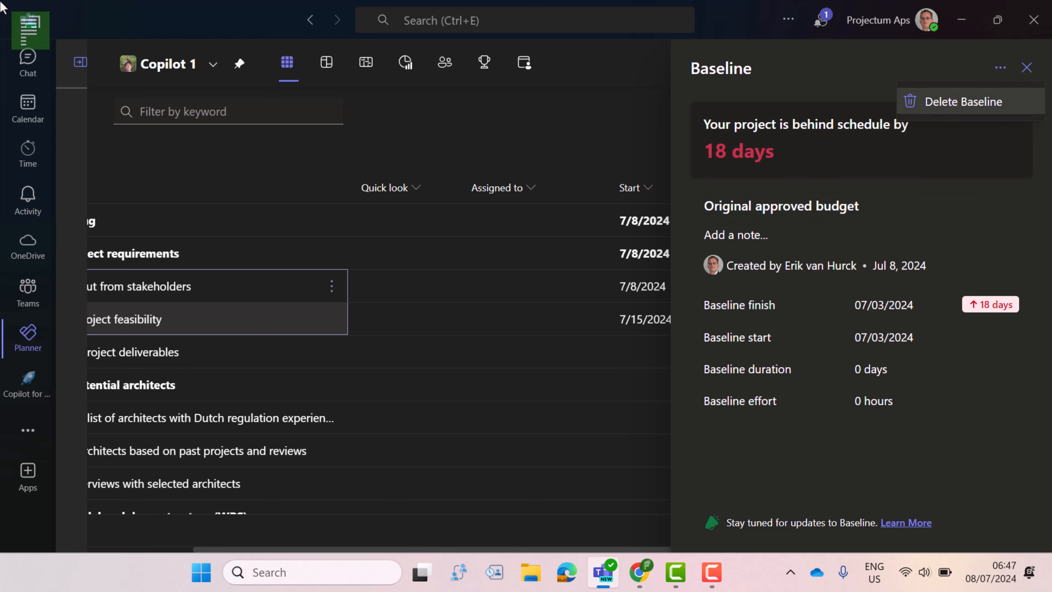
click(963, 102)
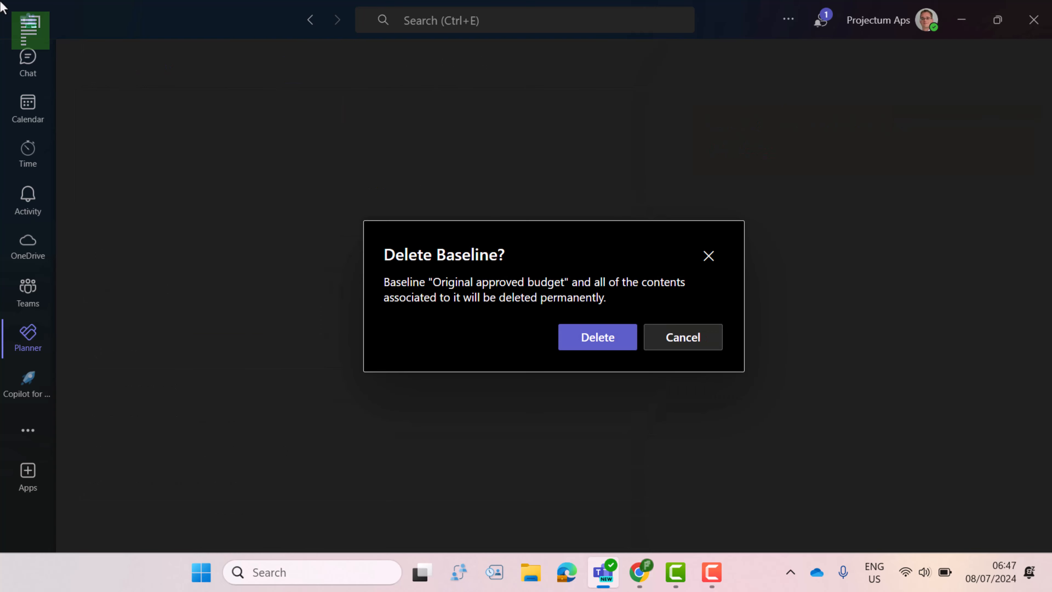
click(597, 337)
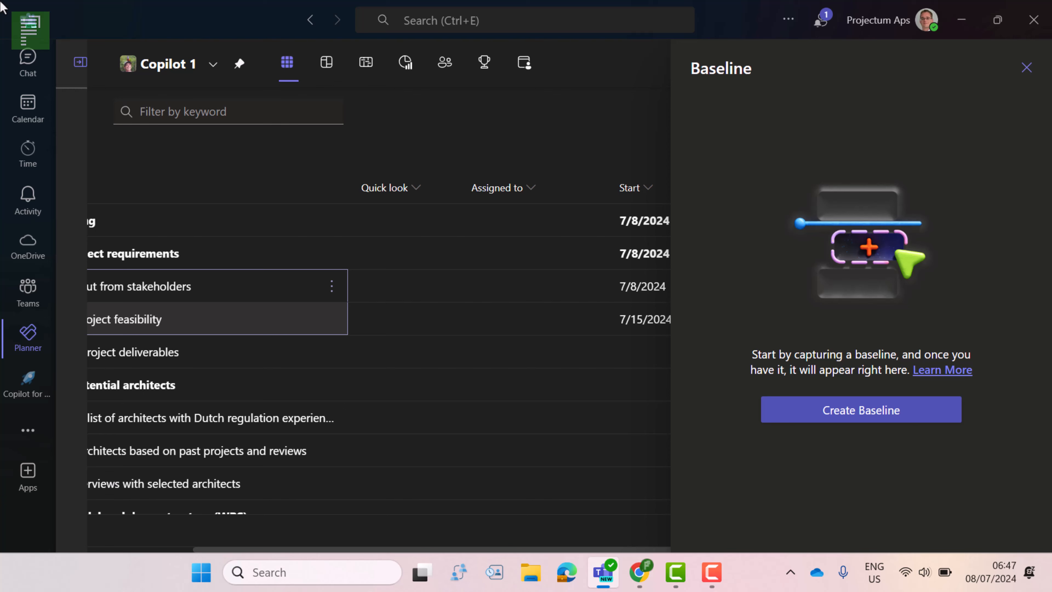
Create a new project baseline and name it "New scope".
click(861, 410)
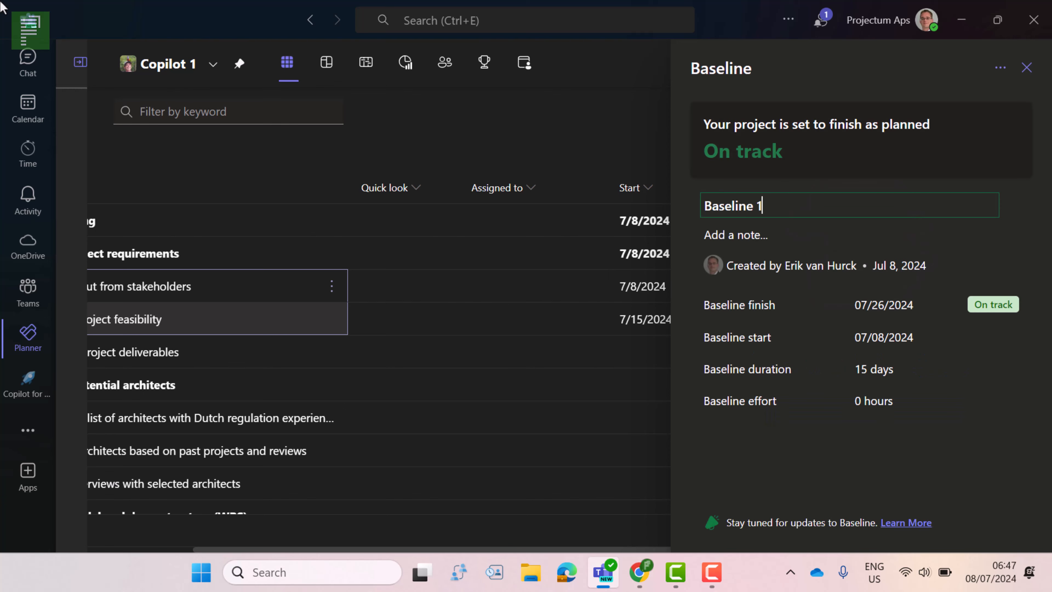
key(ctrl+shift+Left)
key(ctrl+shift+Left)
text(New scope)
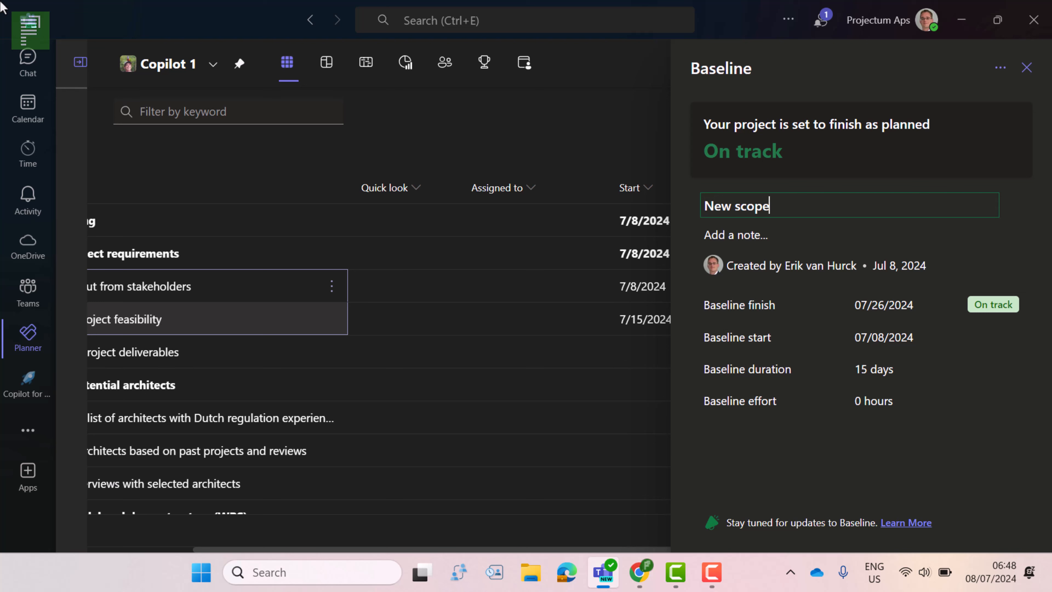
key(Return)
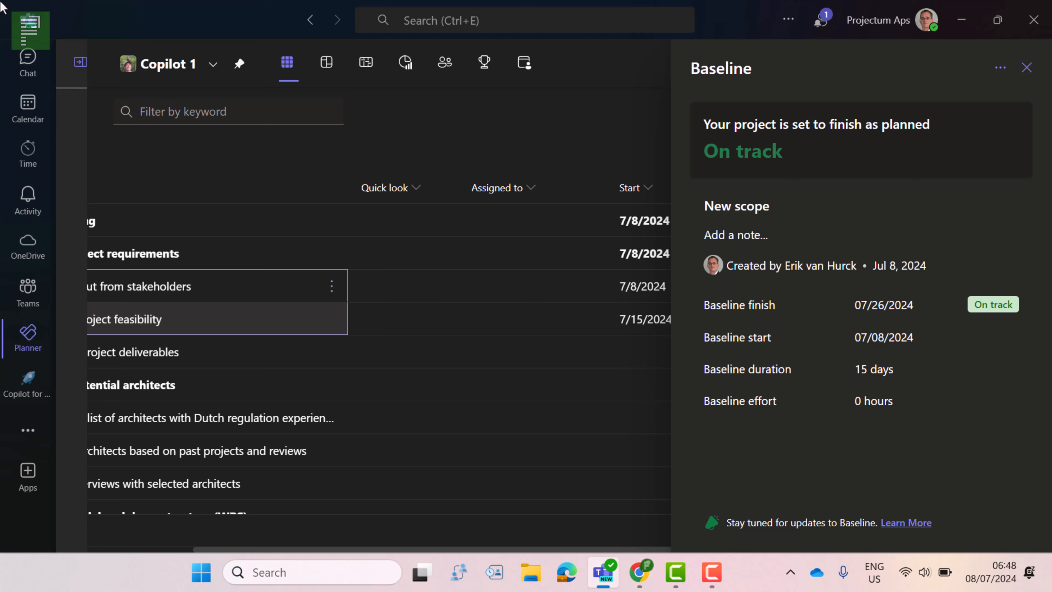
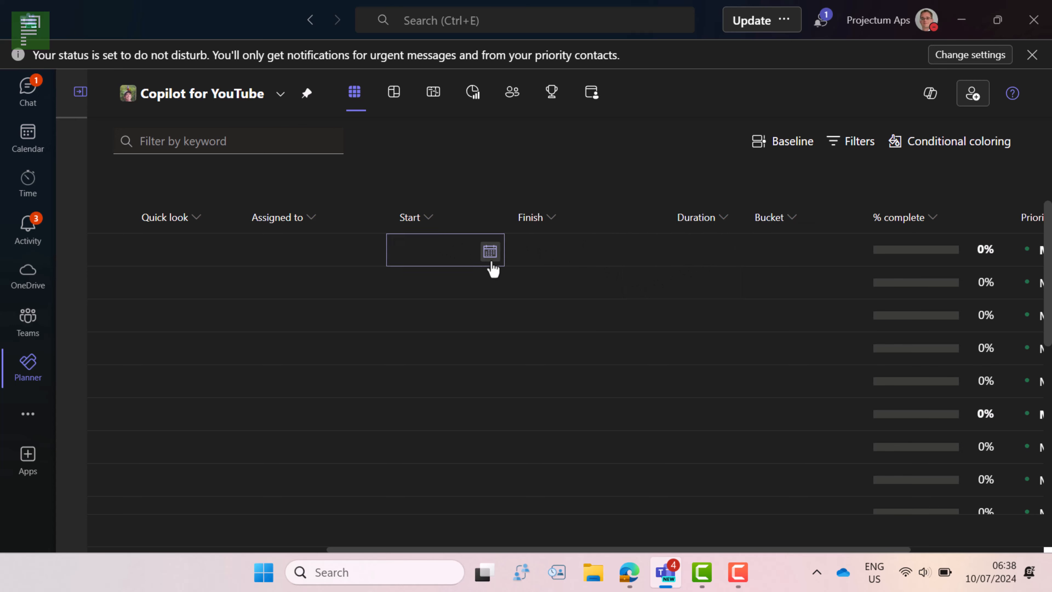
Set the start date of Define project scope and goals to 7/15/2024 and narrow the Assigned to column.
click(488, 254)
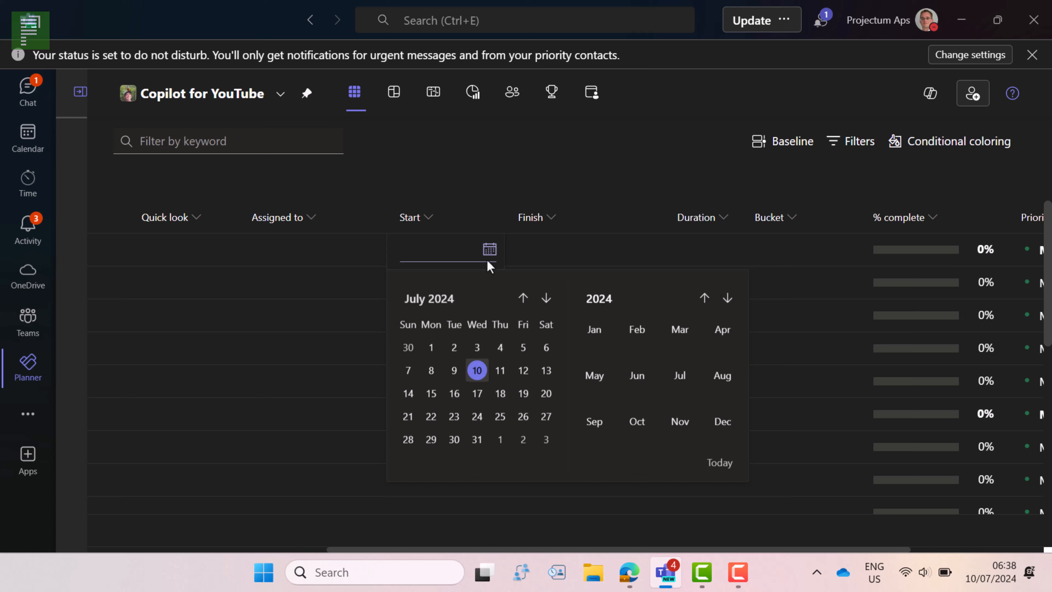
click(440, 401)
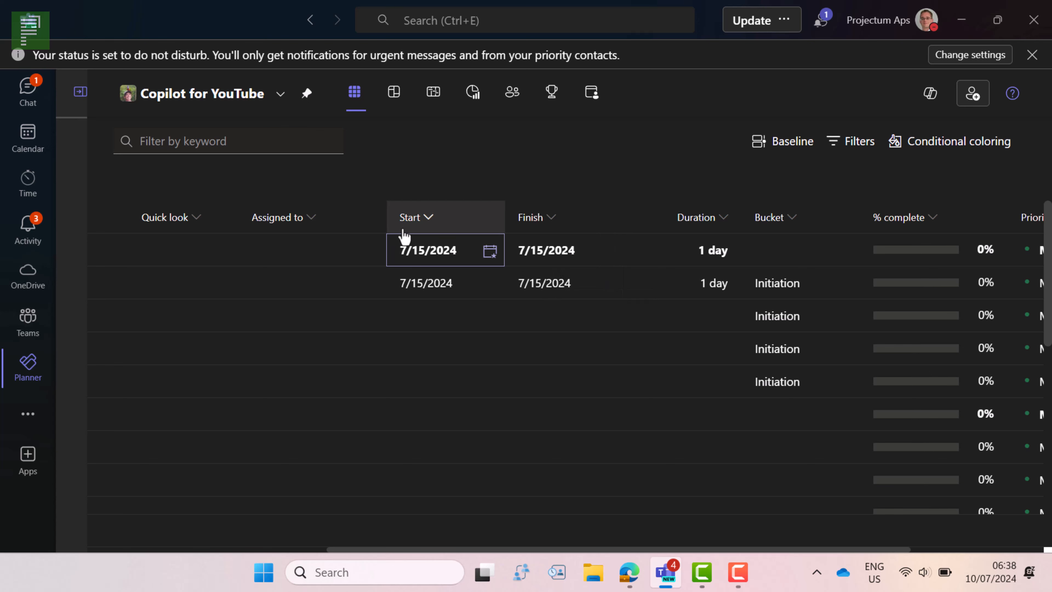
drag(380, 218, 341, 217)
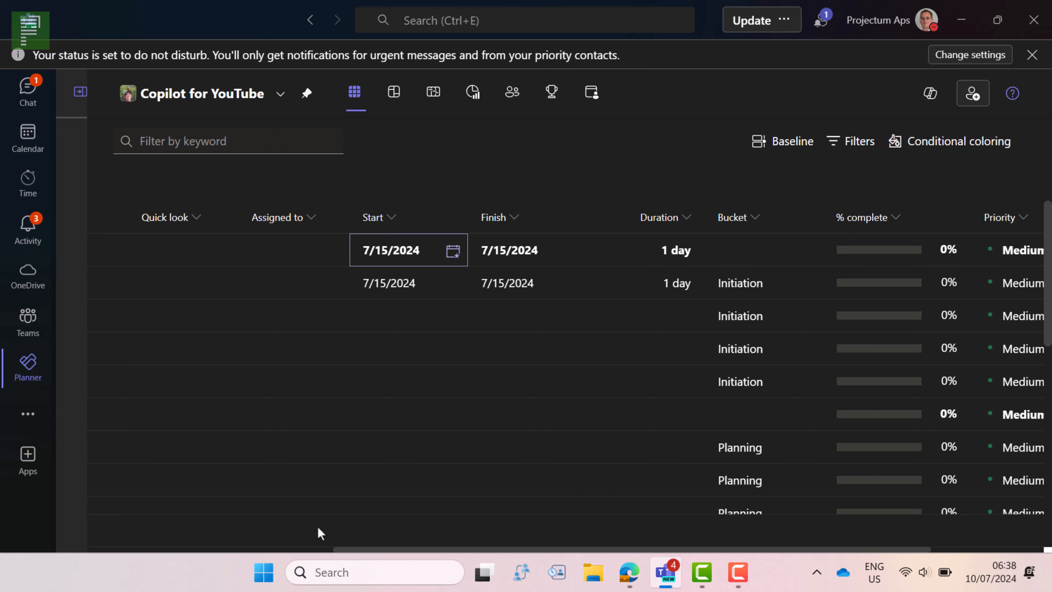
scroll(317, 531, left, 5)
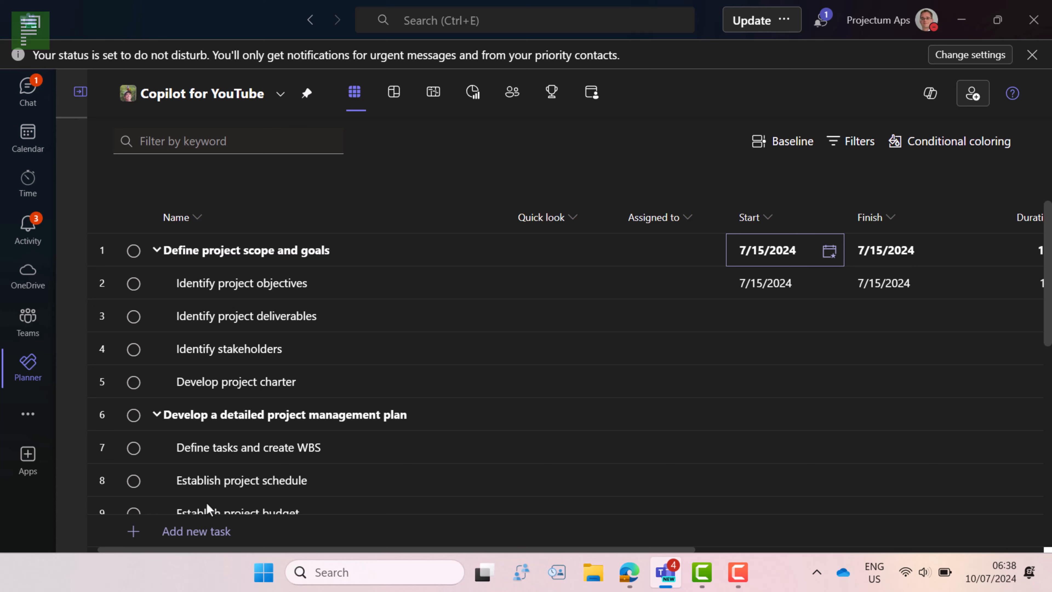
Examine the plan's buckets on the board and its tasks on the timeline, and return to the grid.
click(395, 93)
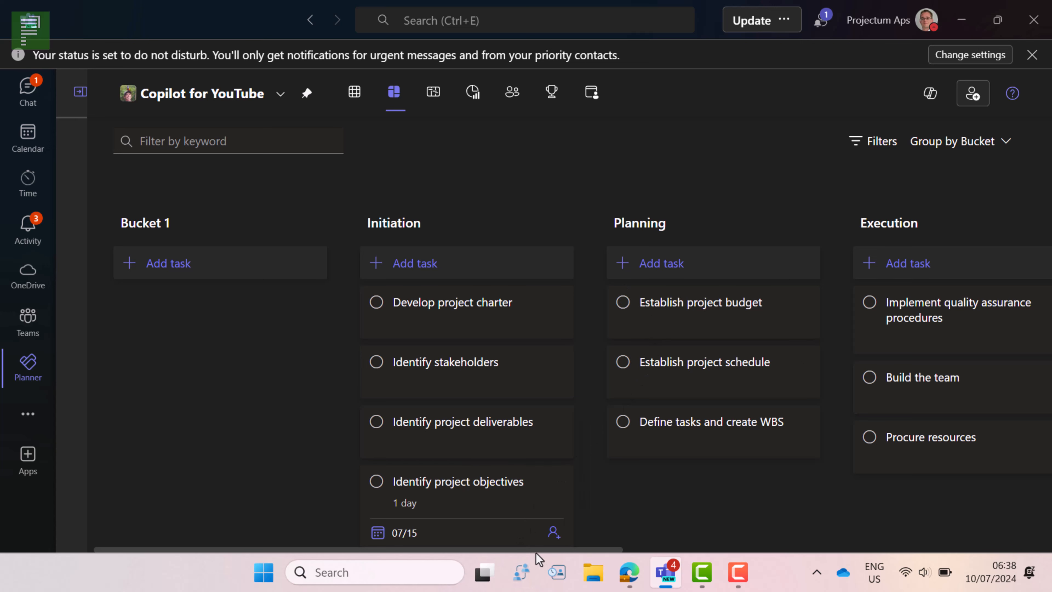
drag(538, 550, 961, 547)
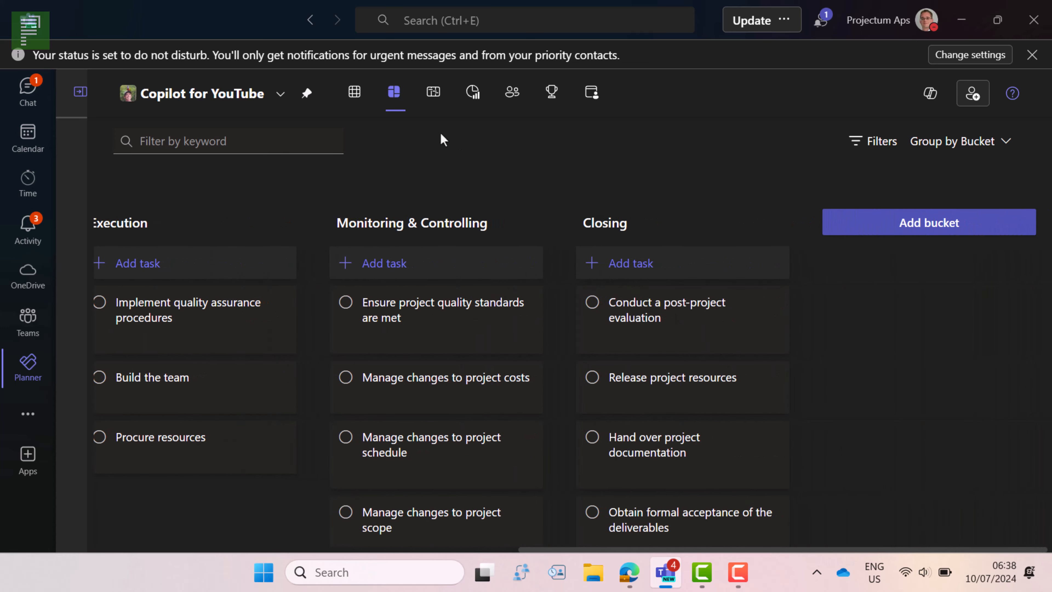
click(429, 99)
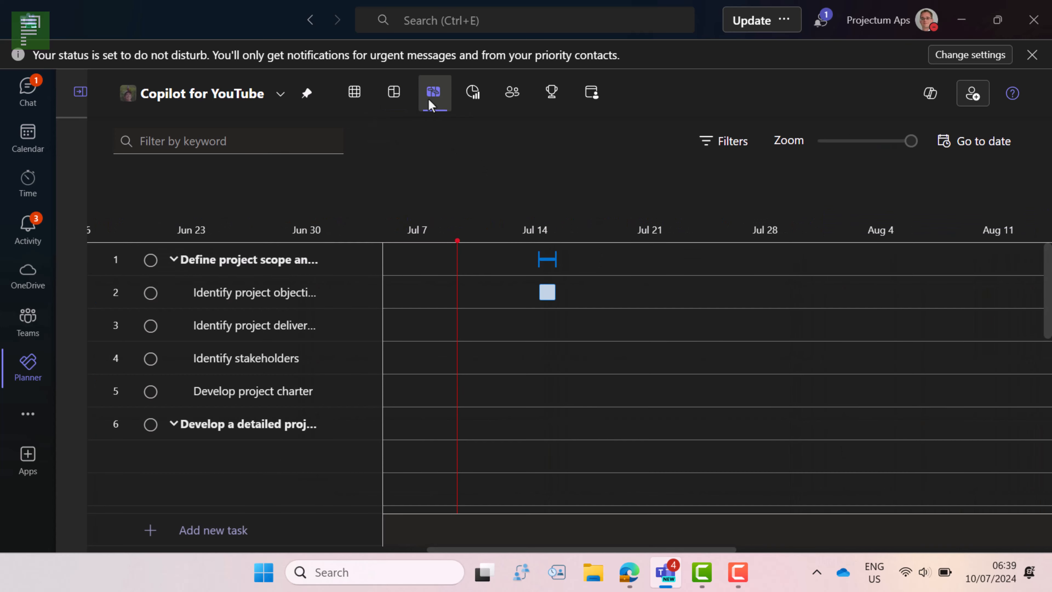
scroll(332, 306, down, 10)
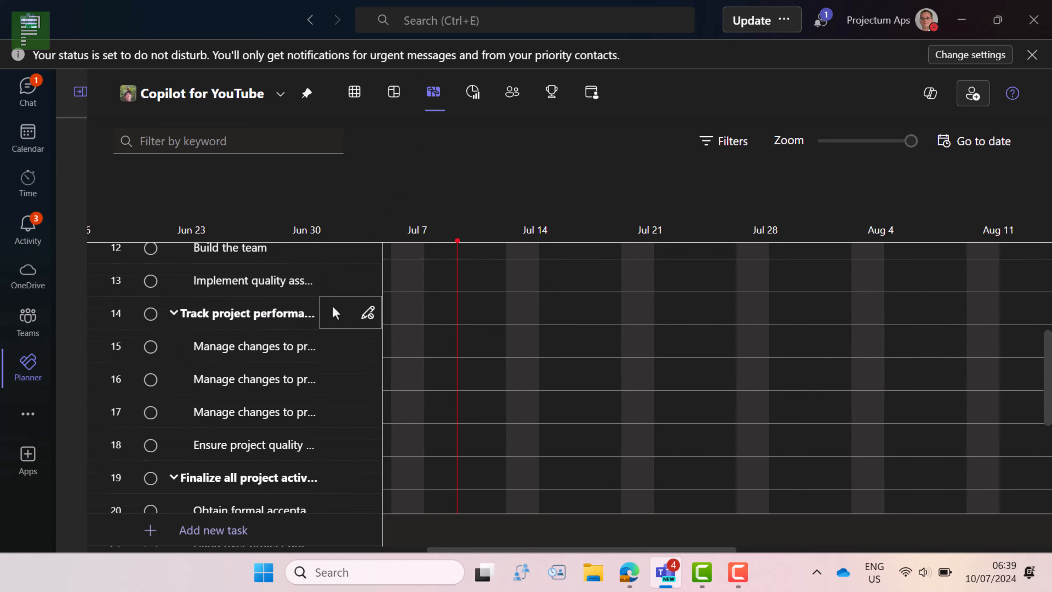
scroll(333, 309, up, 10)
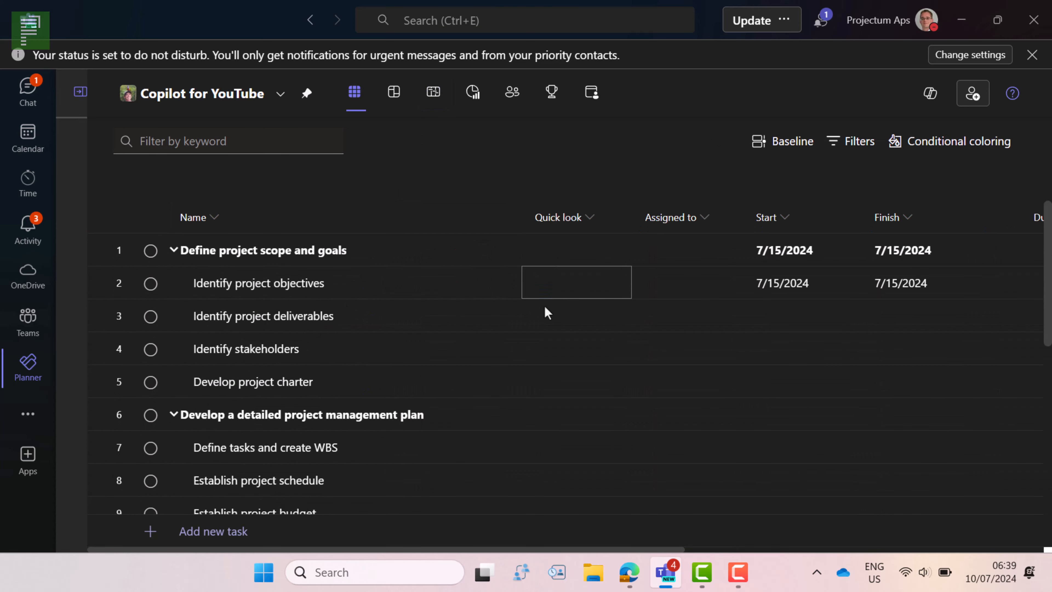
Narrow the Name column and set the duration of Identify project deliverables to 2 days.
drag(512, 219, 417, 218)
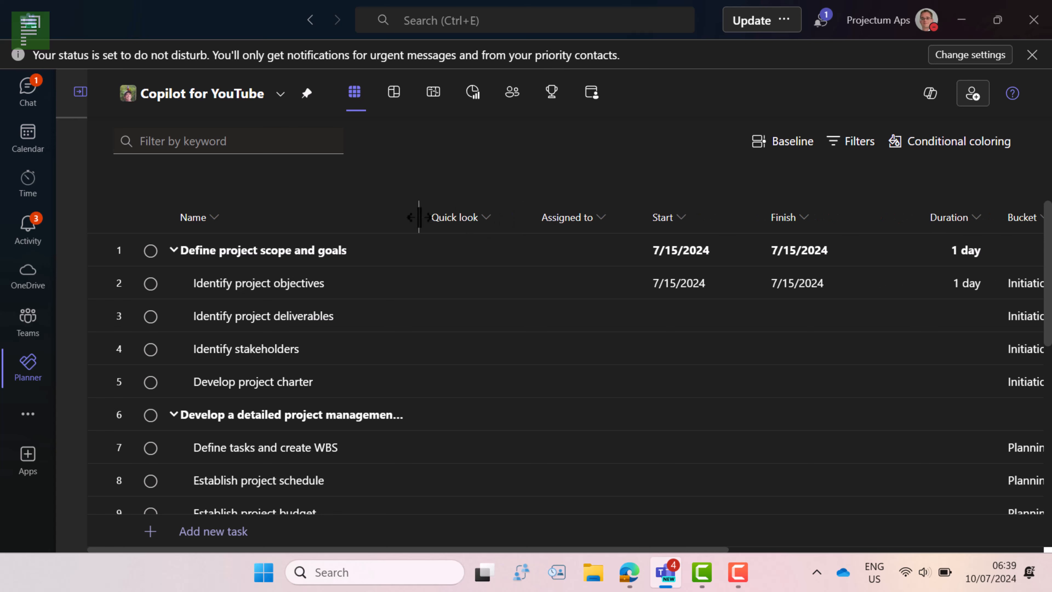
click(967, 319)
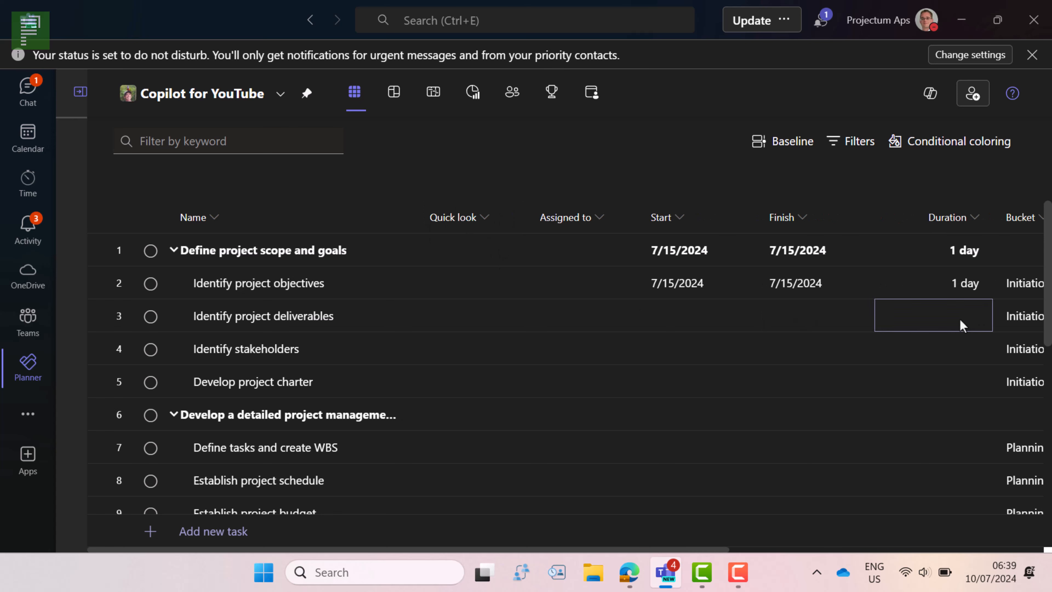
text(2)
Move the Duration column so it directly follows the Name column.
click(479, 405)
drag(470, 228, 169, 232)
drag(476, 549, 160, 529)
drag(934, 216, 466, 228)
Set the durations of Identify stakeholders and Develop project charter to 1 week each.
text(1w)
key(Return)
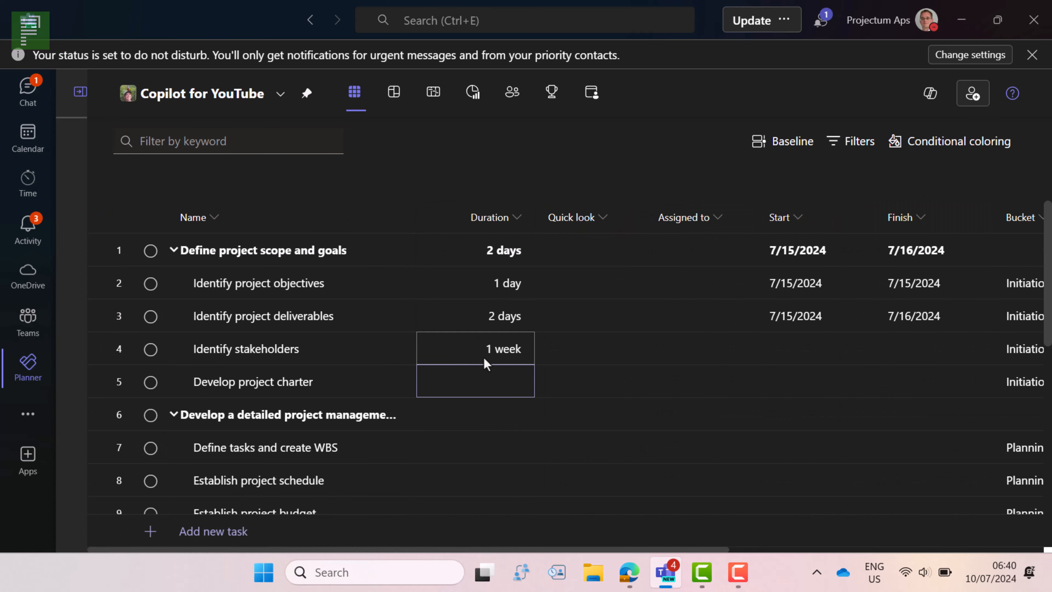
text(1w)
key(Return)
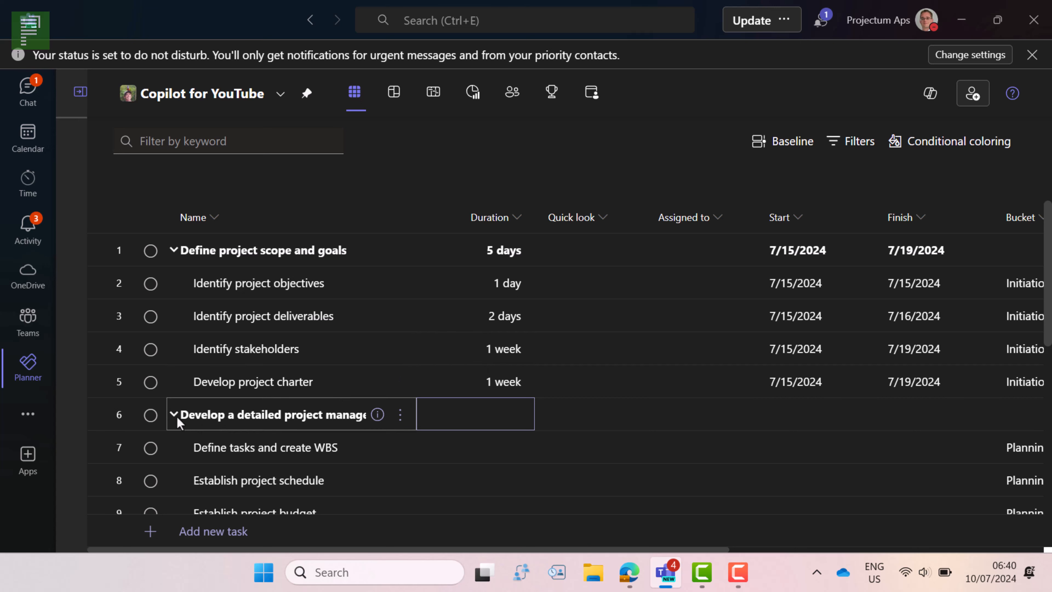
right_click(277, 421)
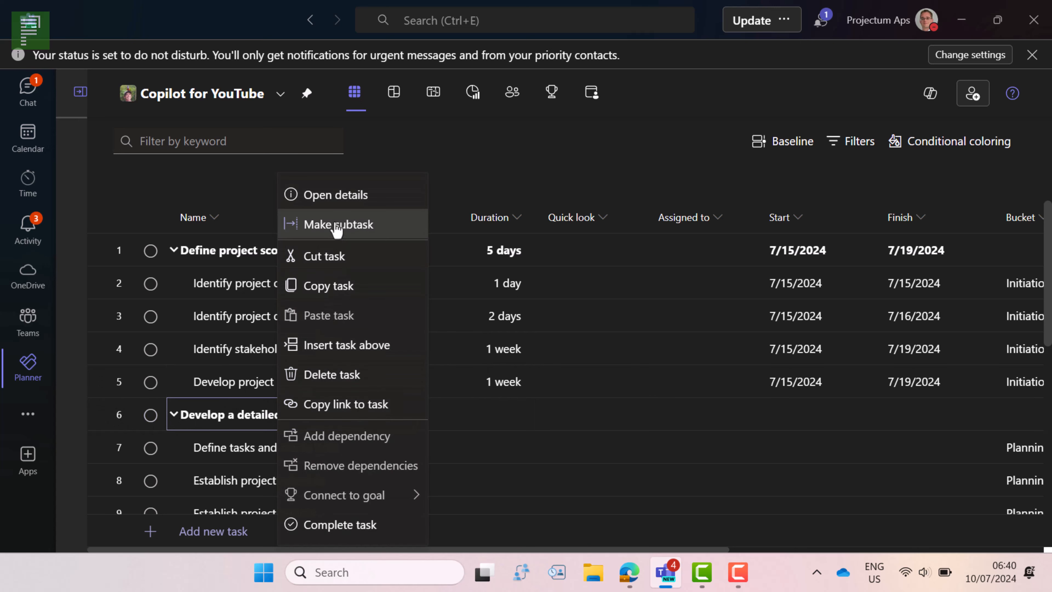
right_click(417, 386)
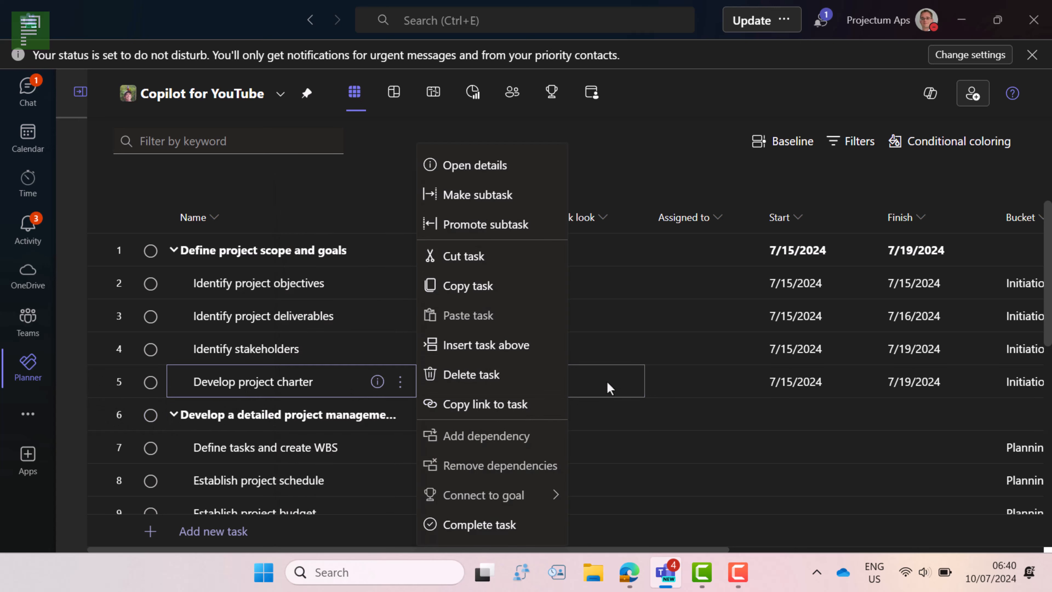
click(700, 340)
click(336, 191)
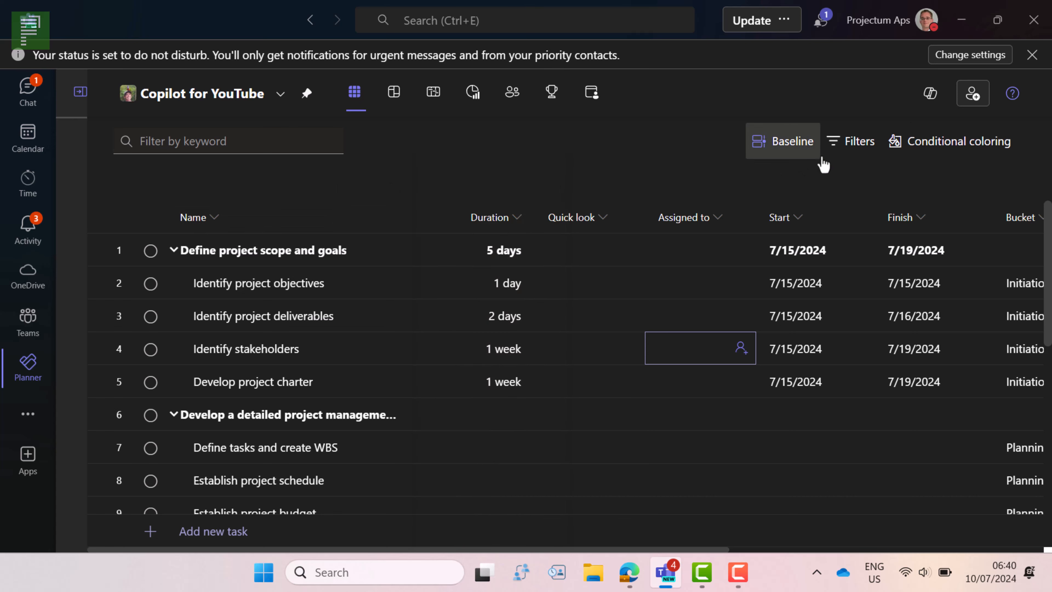
Ask Copilot: "Add a milestone at the end of every summary task. Make sure they relate the work that has been completed.".
click(929, 95)
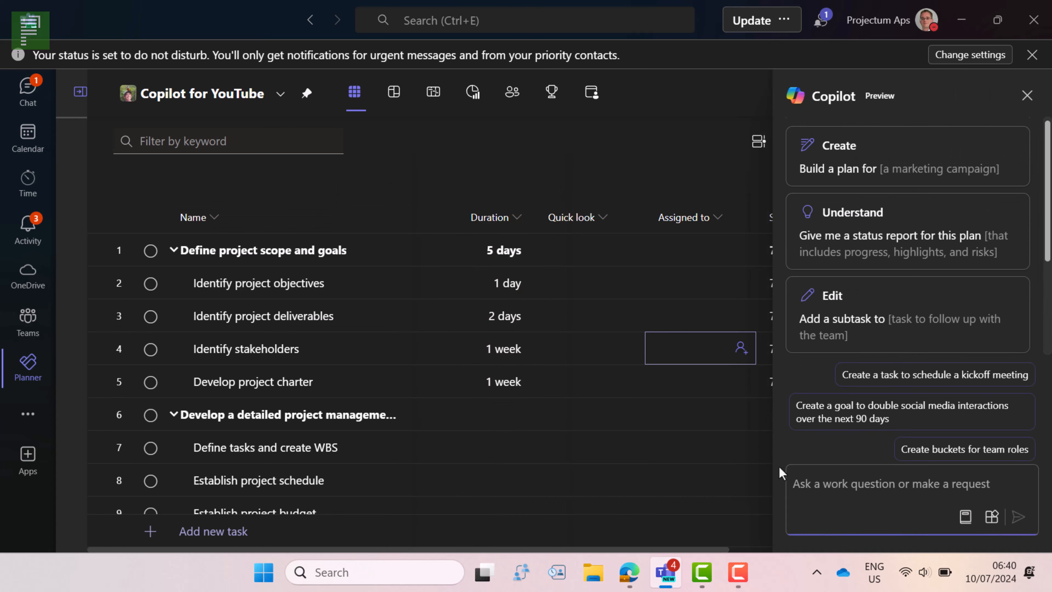
text(A)
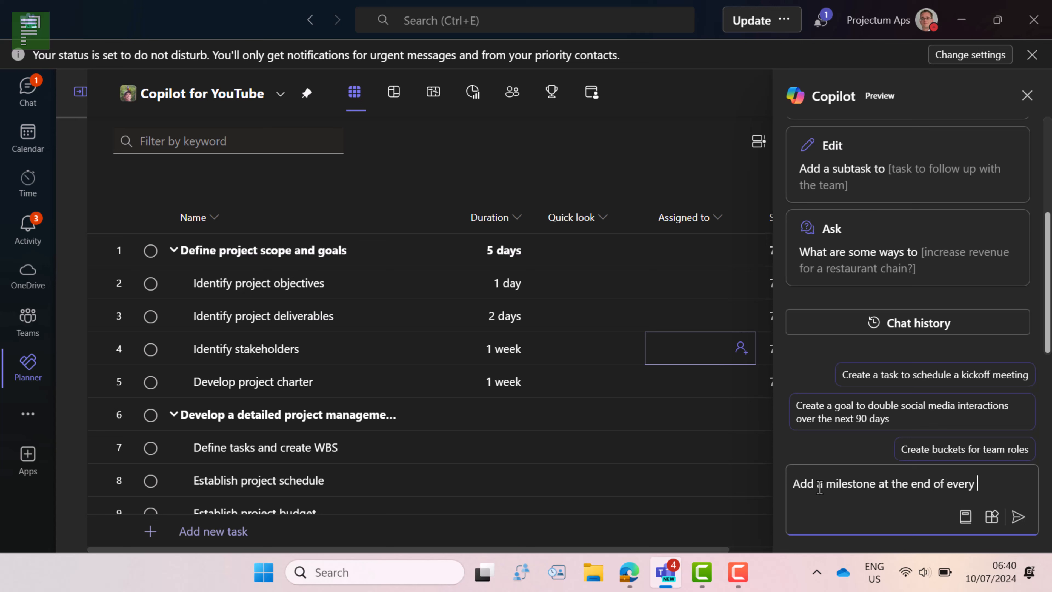
text(ta)
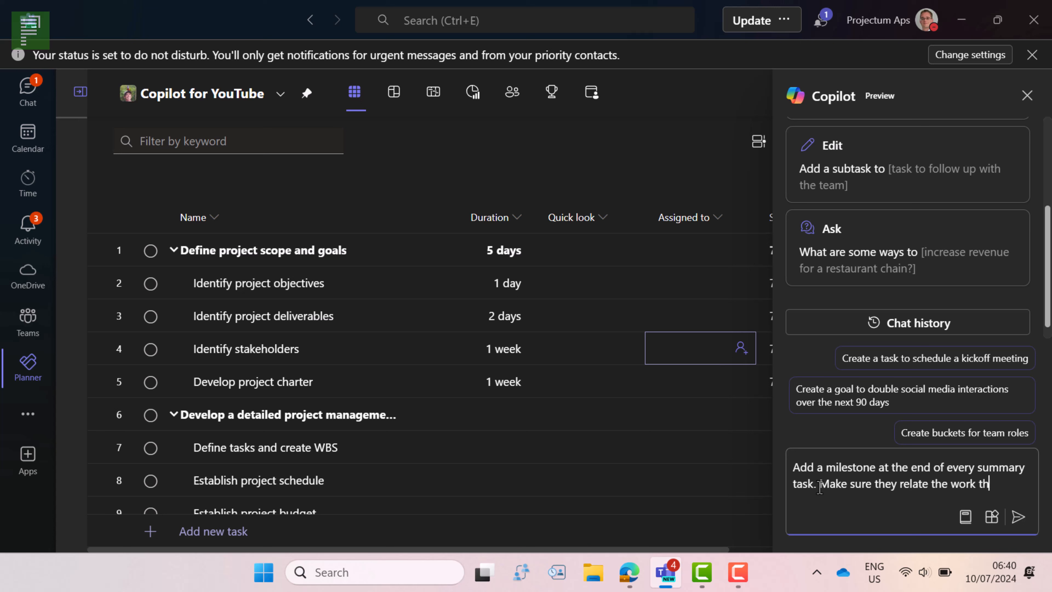
text(been completed)
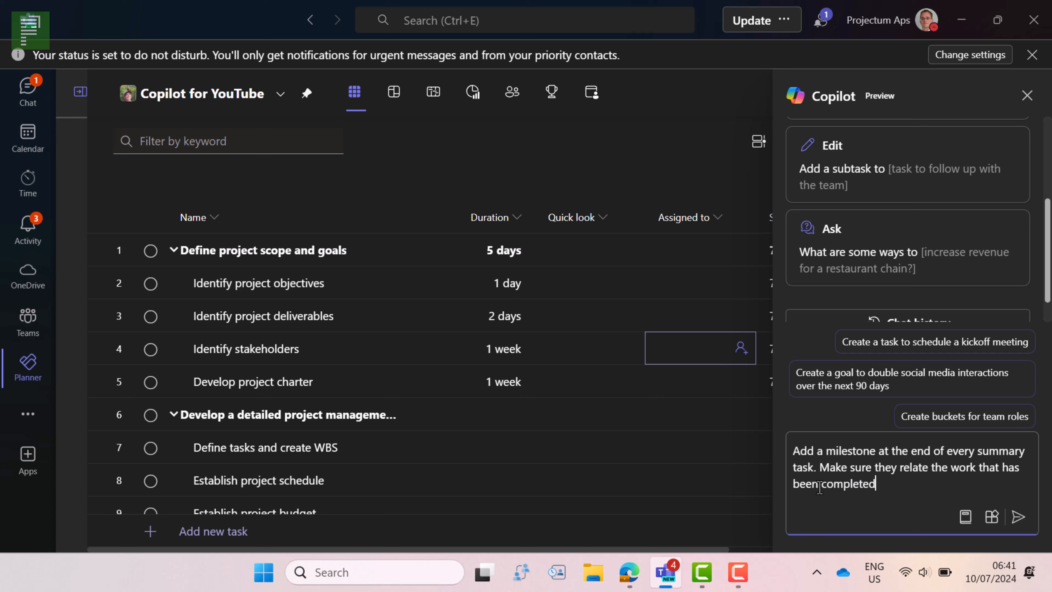
text(.)
key(Return)
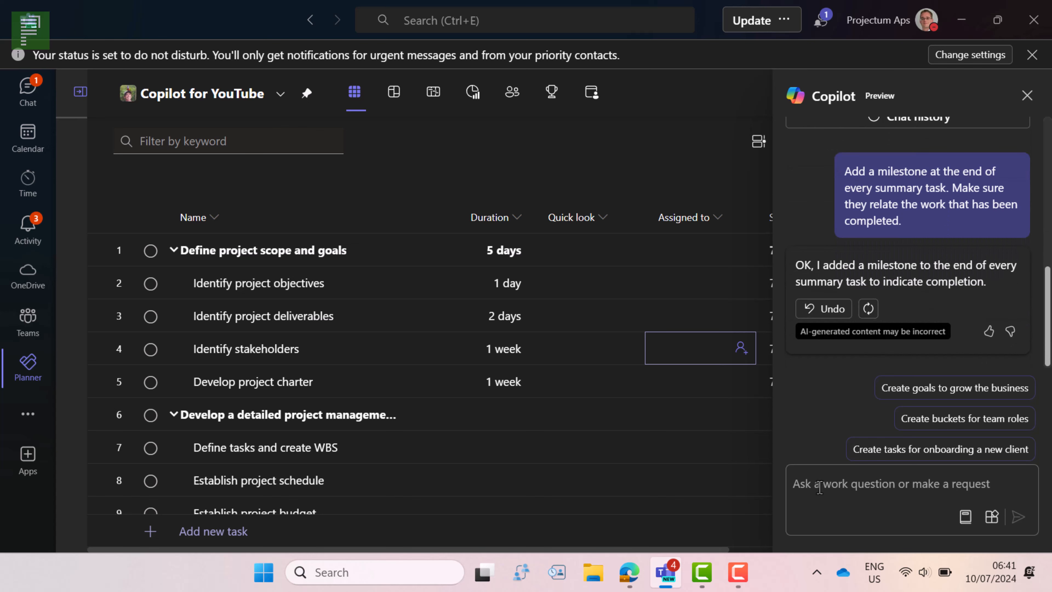
Examine the whole task list to check the milestones Copilot added and where they were placed.
scroll(567, 429, down, 2)
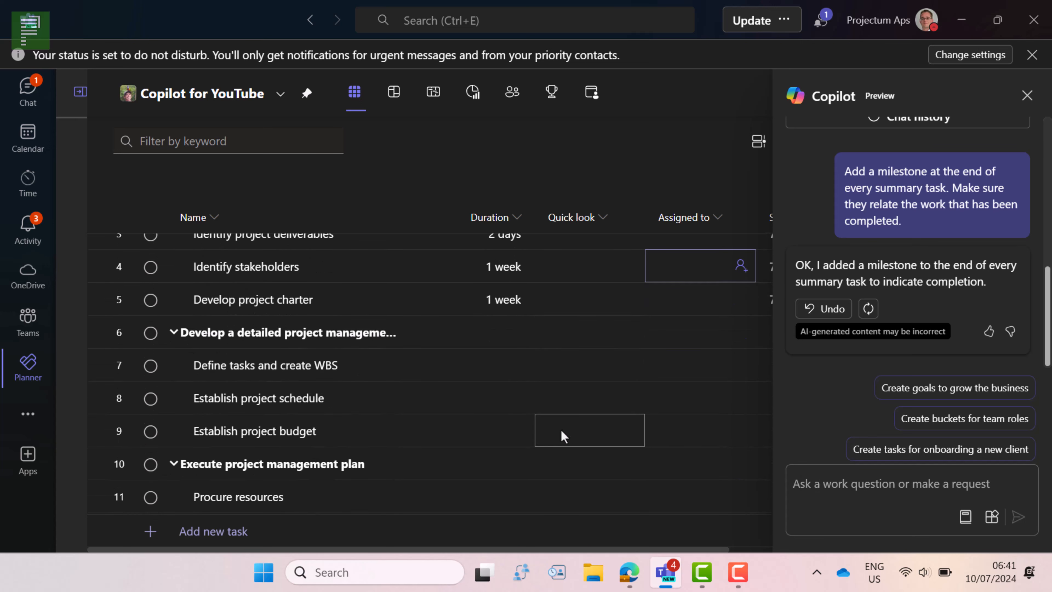
scroll(470, 446, down, 6)
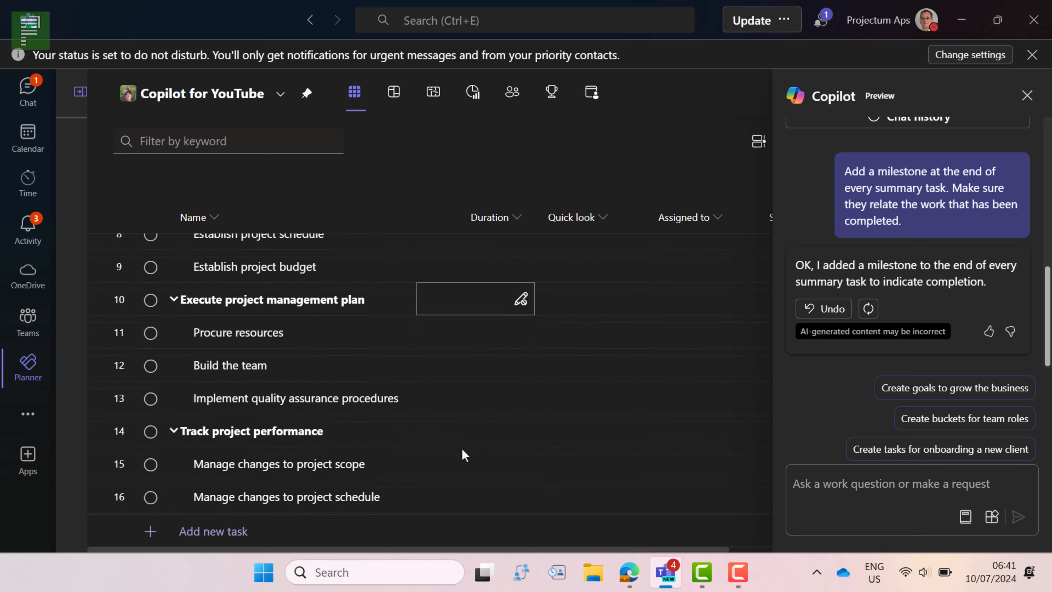
scroll(463, 452, down, 2)
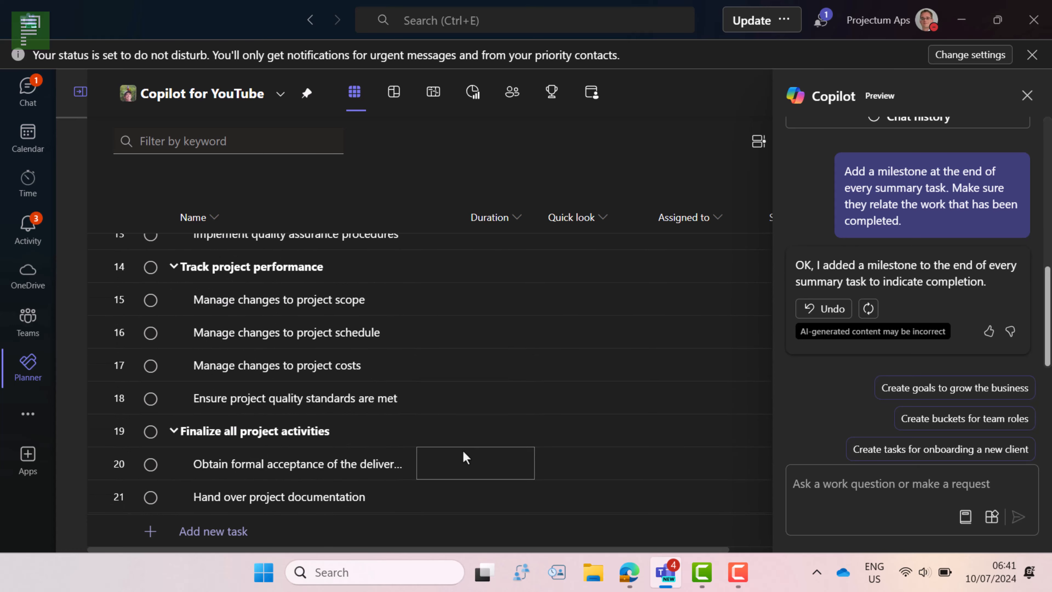
scroll(465, 452, down, 3)
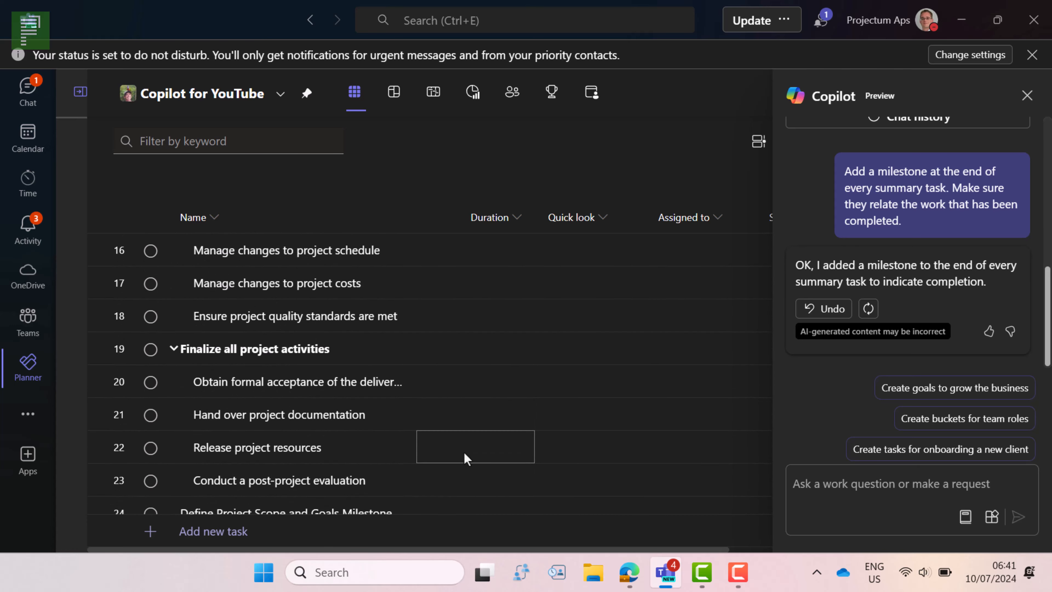
scroll(463, 456, down, 2)
scroll(464, 465, down, 5)
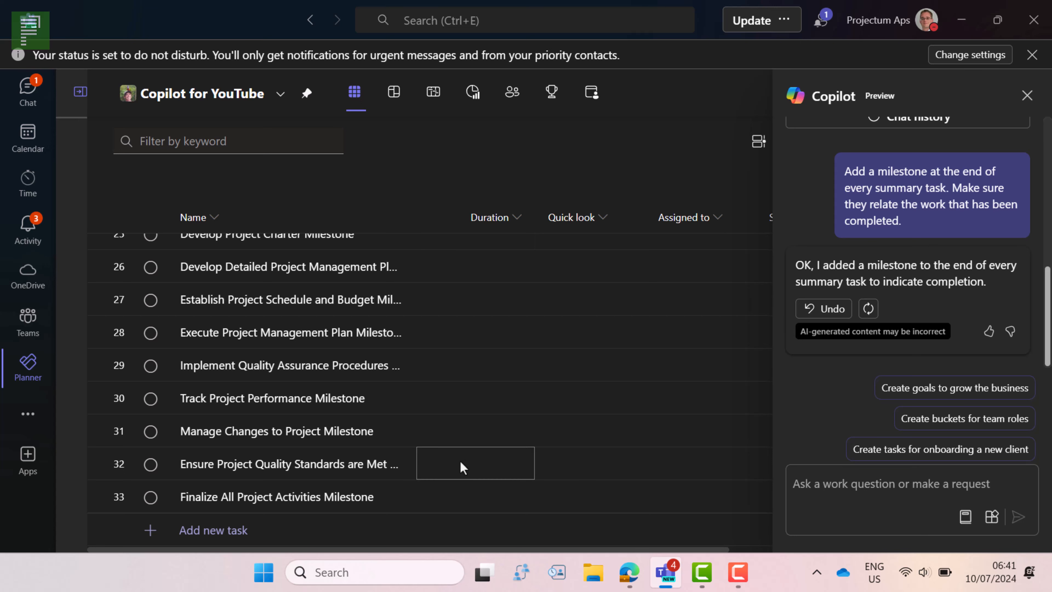
scroll(460, 460, up, 2)
scroll(460, 461, up, 2)
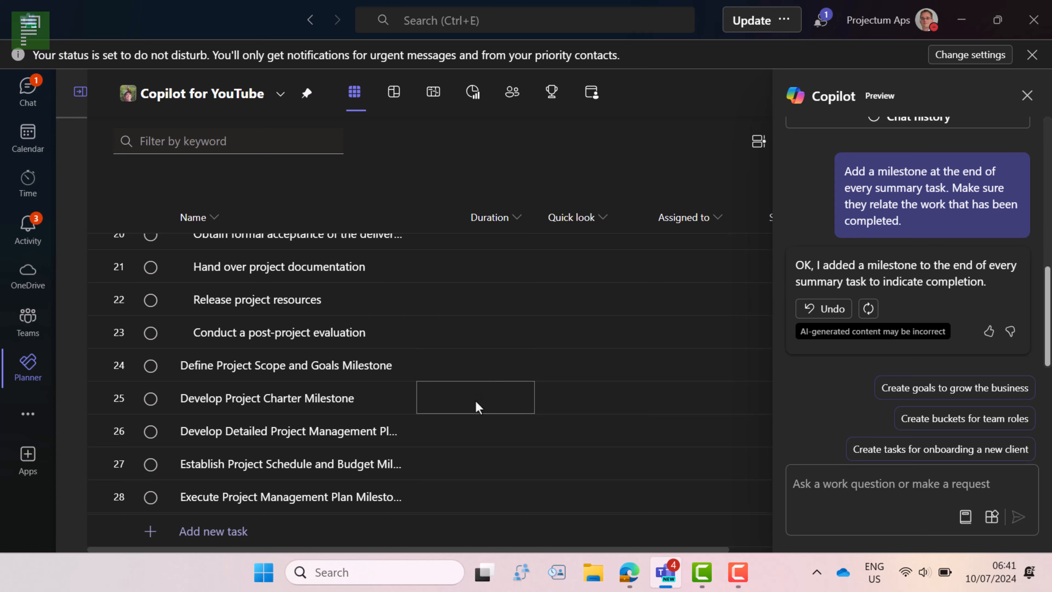
scroll(475, 401, down, 4)
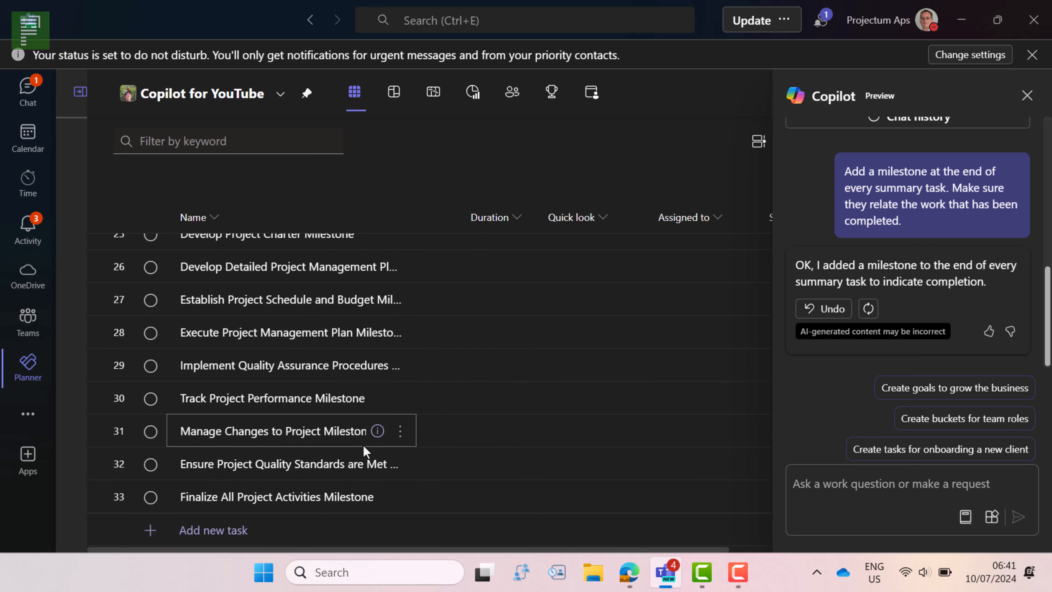
Widen the Name column to fit the full task names and close the Copilot pane.
key(F9)
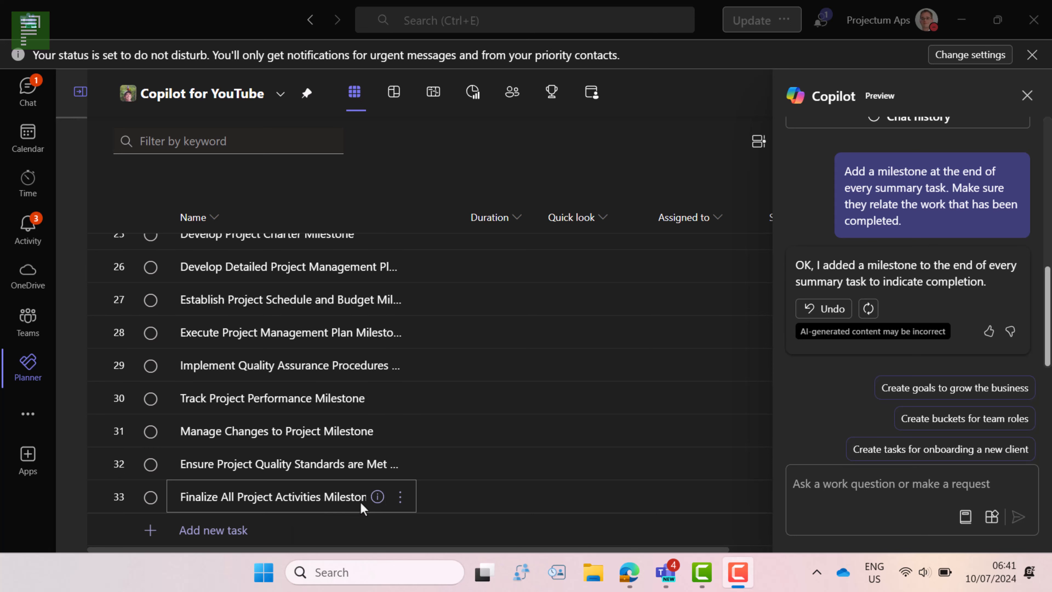
double_click(415, 217)
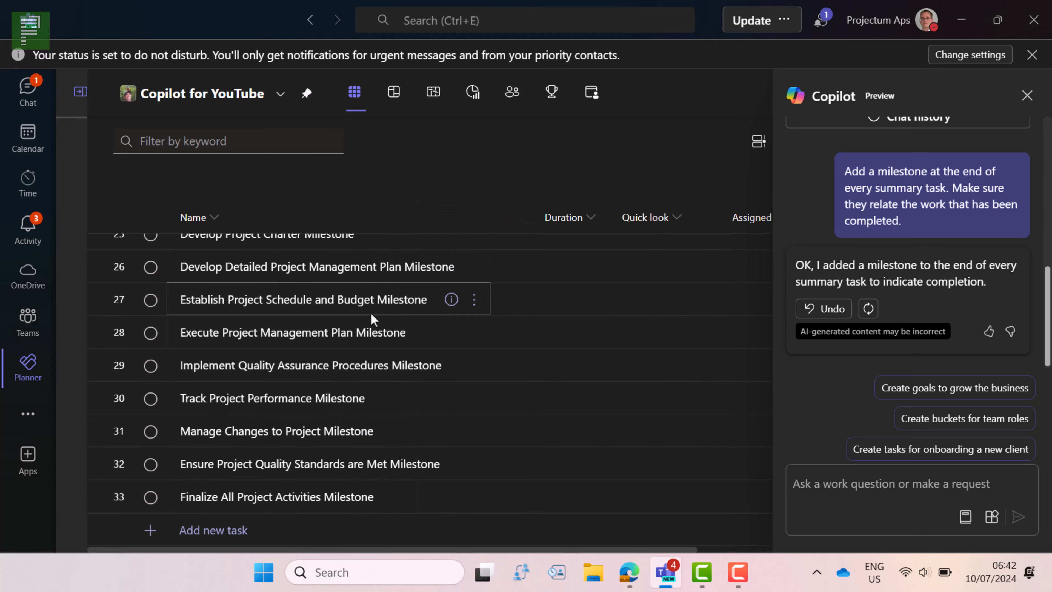
click(1027, 95)
Collapse the summary tasks for developing the plan, executing the plan, tracking performance and finalizing activities.
scroll(216, 383, up, 3)
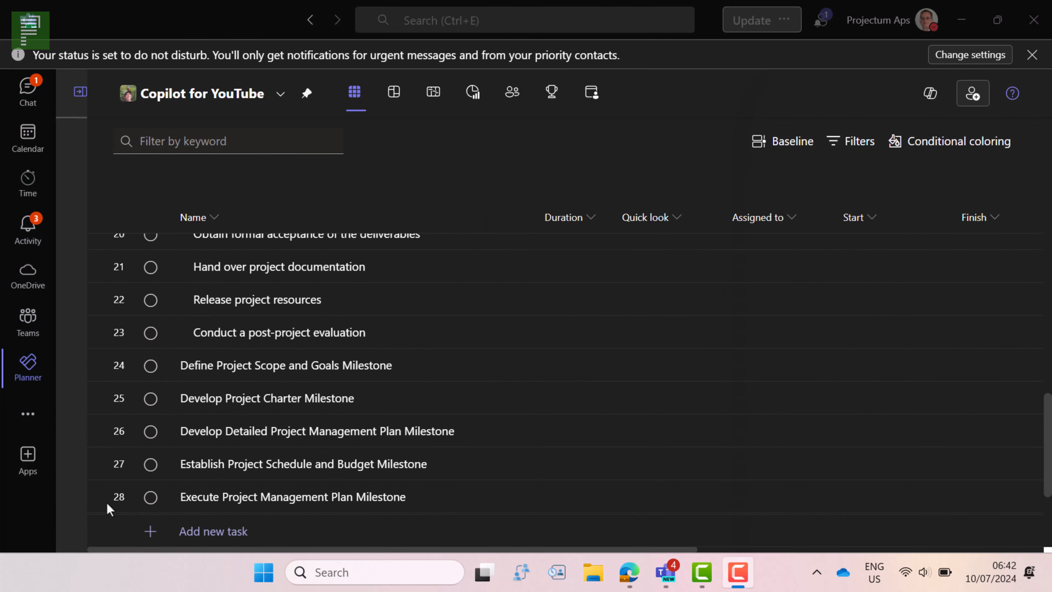
click(353, 360)
scroll(354, 357, up, 10)
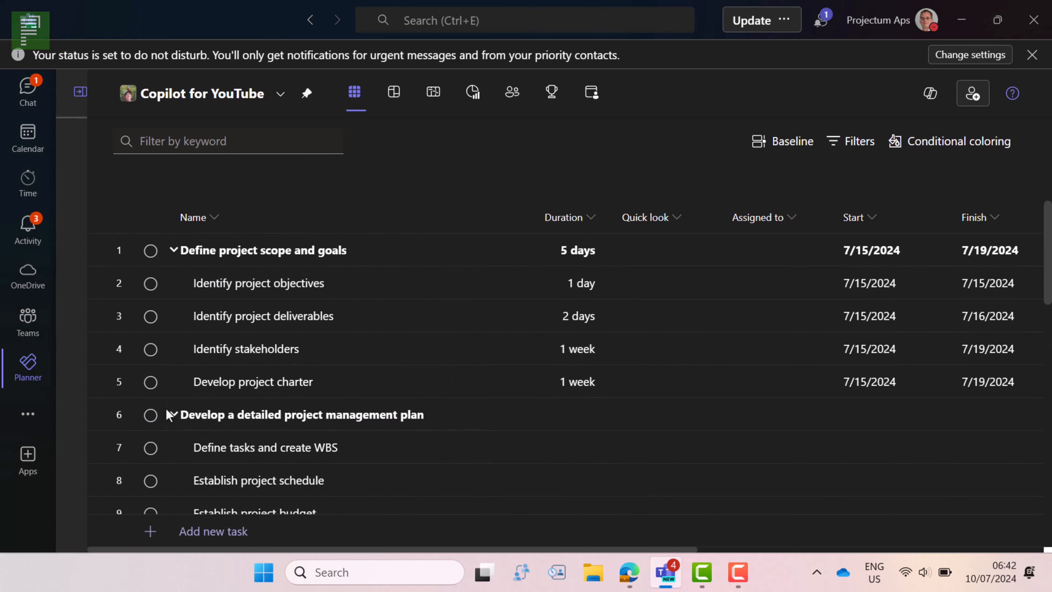
click(172, 414)
scroll(171, 398, down, 2)
click(171, 366)
right_click(175, 390)
scroll(174, 387, down, 2)
click(172, 316)
click(173, 349)
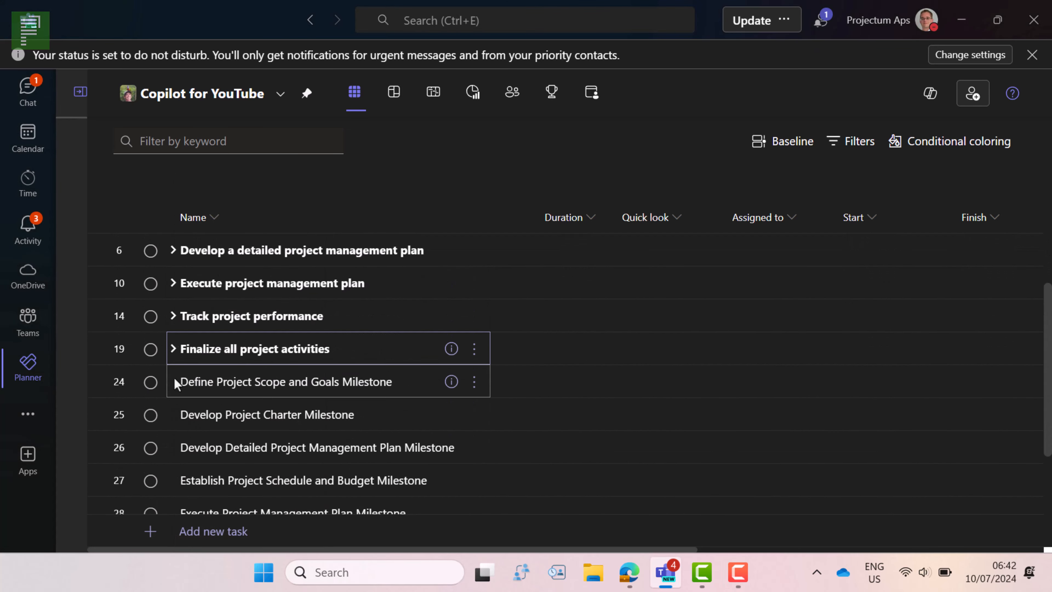
Place the Define Project Scope and Goals and Develop Detailed Project Management Plan milestones as last subtasks of their matching summary tasks.
scroll(175, 381, up, 2)
drag(100, 463, 99, 321)
scroll(176, 310, down, 2)
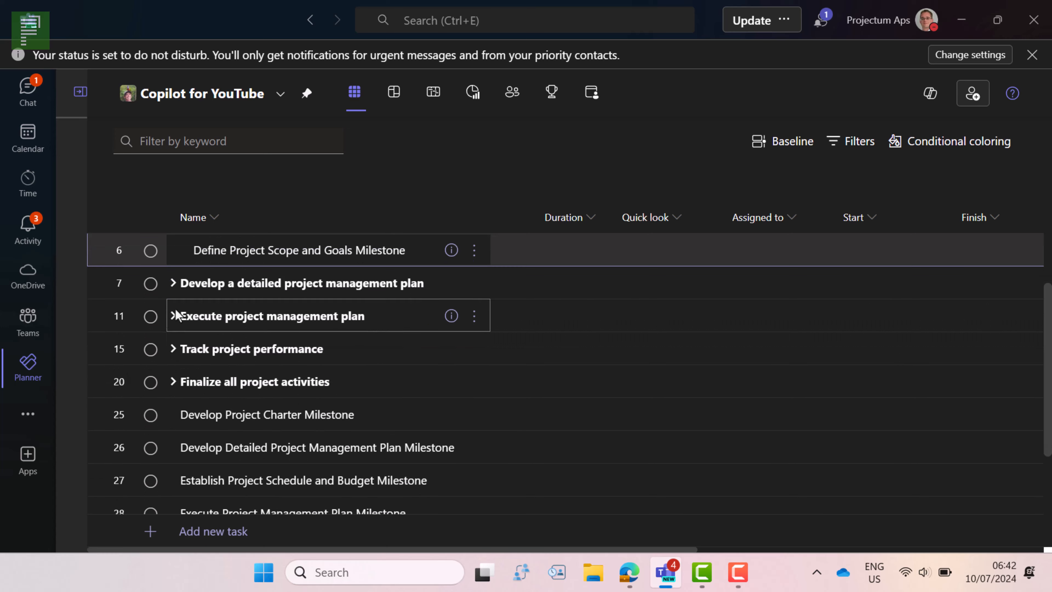
click(176, 316)
scroll(145, 394, down, 3)
drag(120, 470, 111, 327)
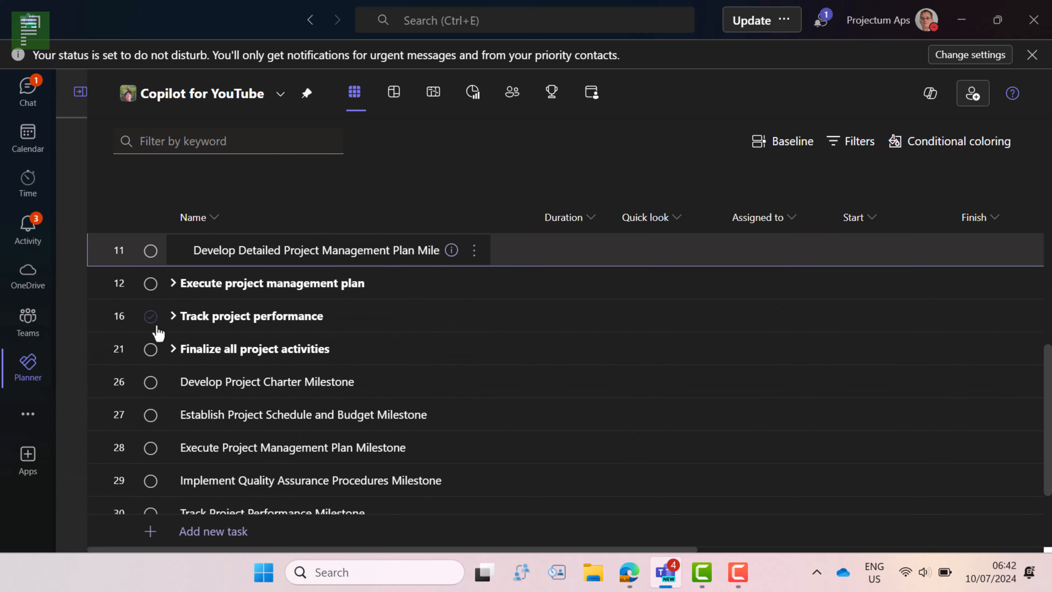
Move the Establish Project Schedule and Budget Milestone under Execute project management plan, and the Execute Project Management Plan Milestone under Track project performance.
click(176, 284)
scroll(176, 284, down, 2)
drag(122, 431, 124, 334)
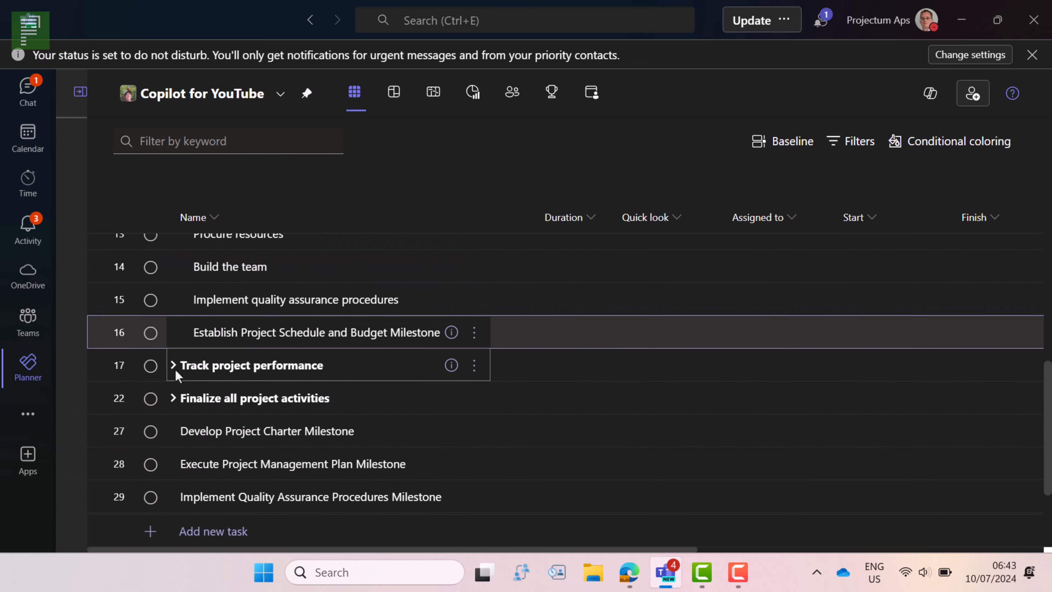
click(176, 368)
scroll(134, 399, down, 3)
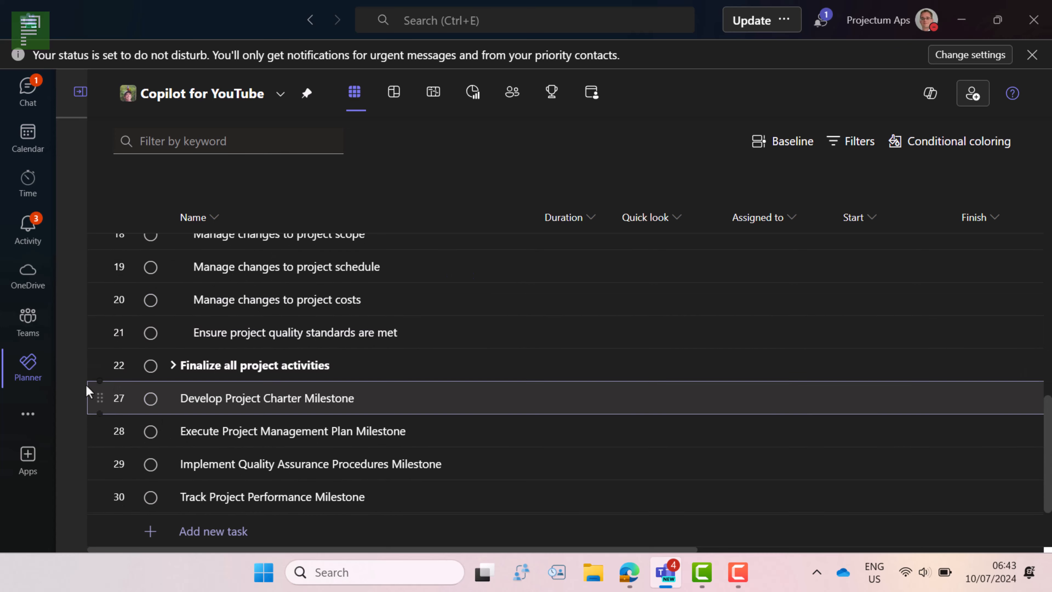
drag(85, 391, 108, 317)
Delete the Develop Project Charter Milestone from the task list.
scroll(118, 383, down, 2)
click(96, 283)
key(Delete)
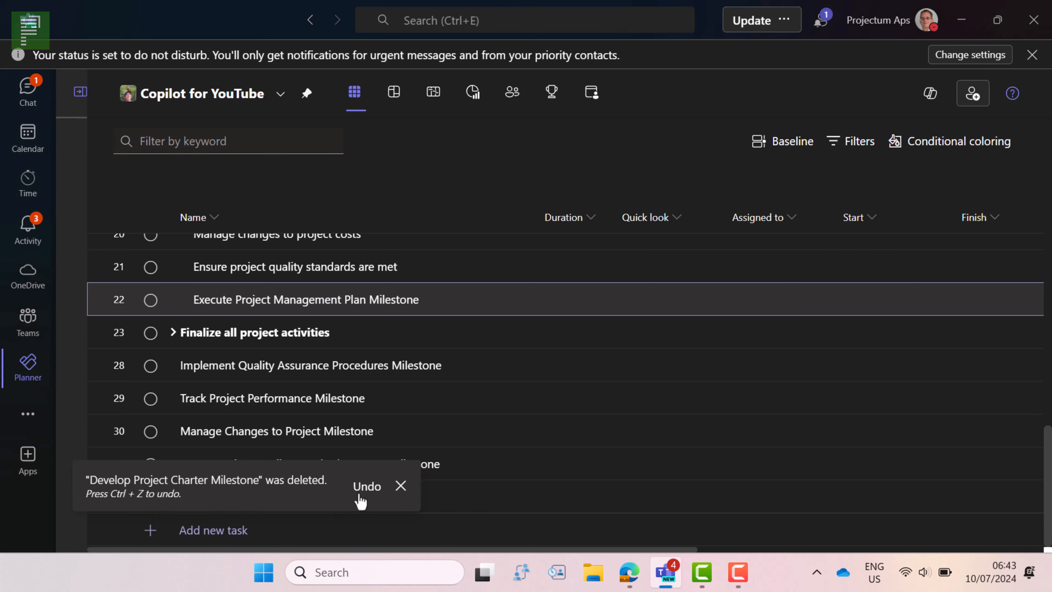
Expand Finalize all project activities and move the Finalize All Project Activities Milestone directly after its last subtask.
click(174, 333)
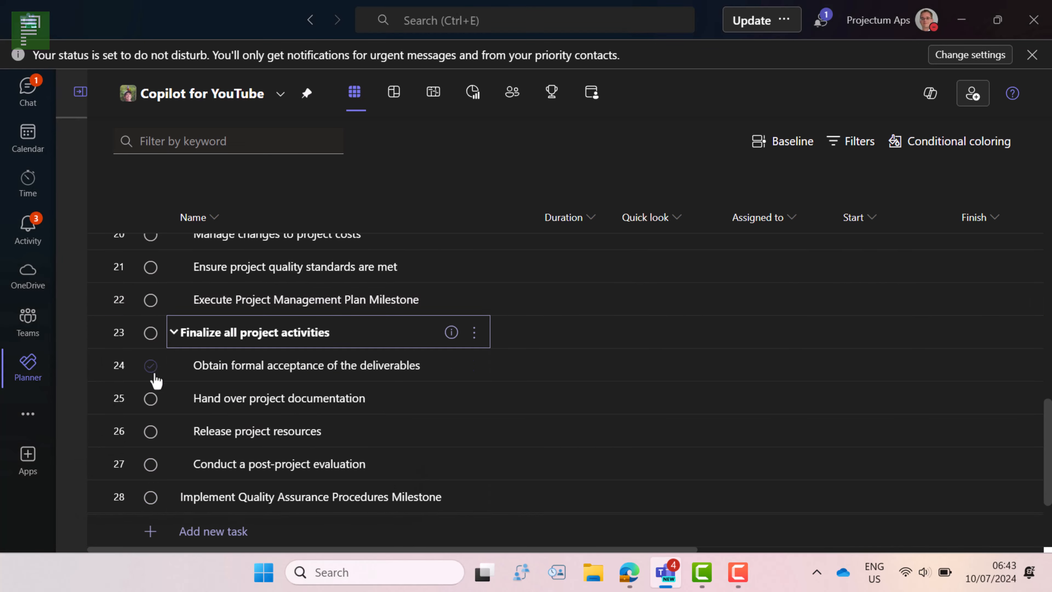
scroll(156, 381, down, 3)
drag(113, 497, 100, 364)
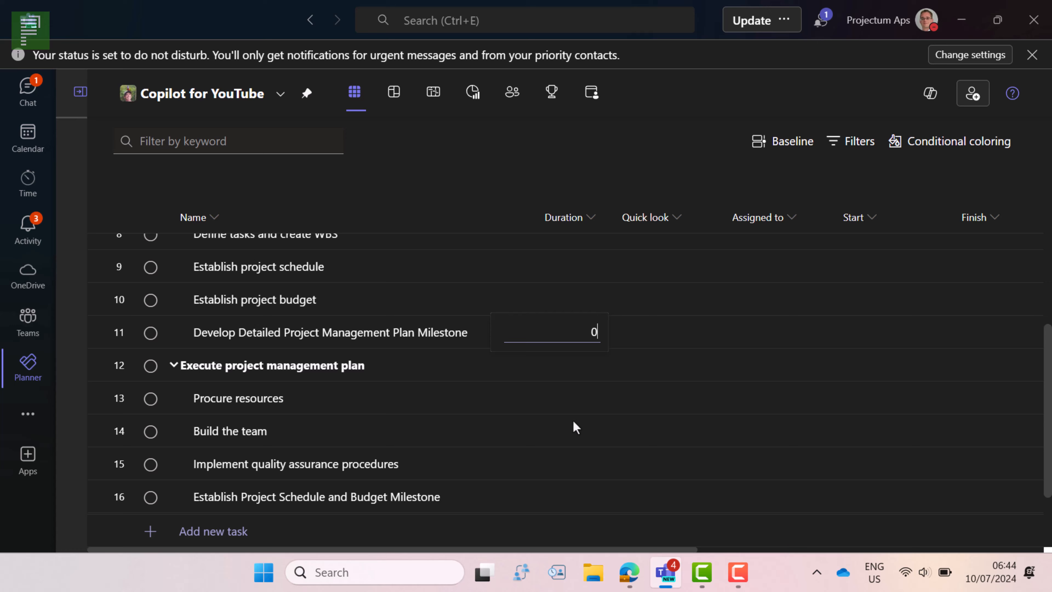
Set the Develop Detailed Project Management Plan and Establish Project Schedule and Budget milestones to 0 days, and expand Track project performance and Finalize all project activities.
scroll(572, 427, down, 2)
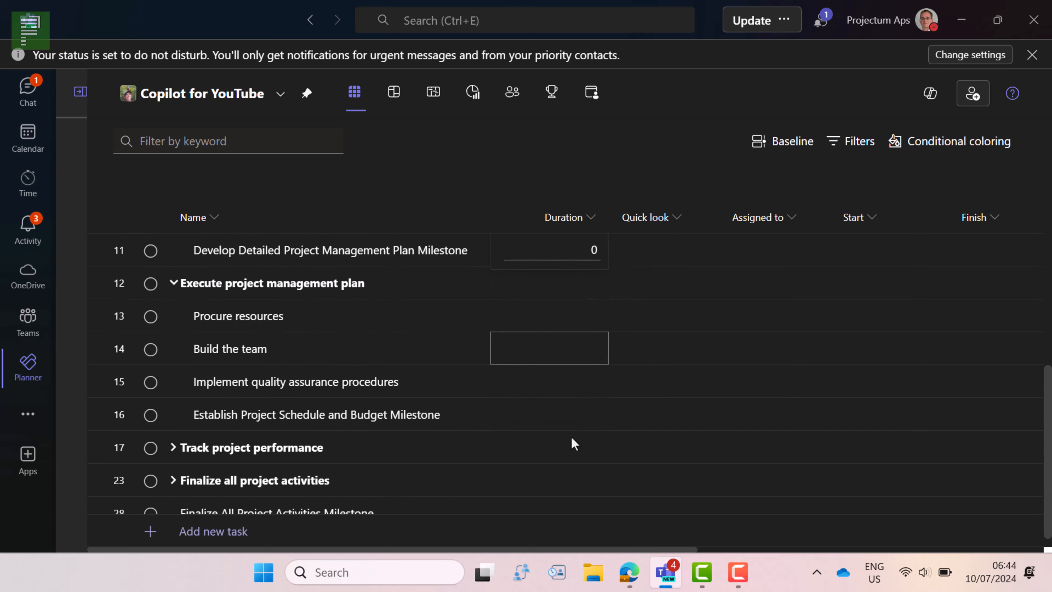
click(571, 410)
scroll(585, 429, down, 1)
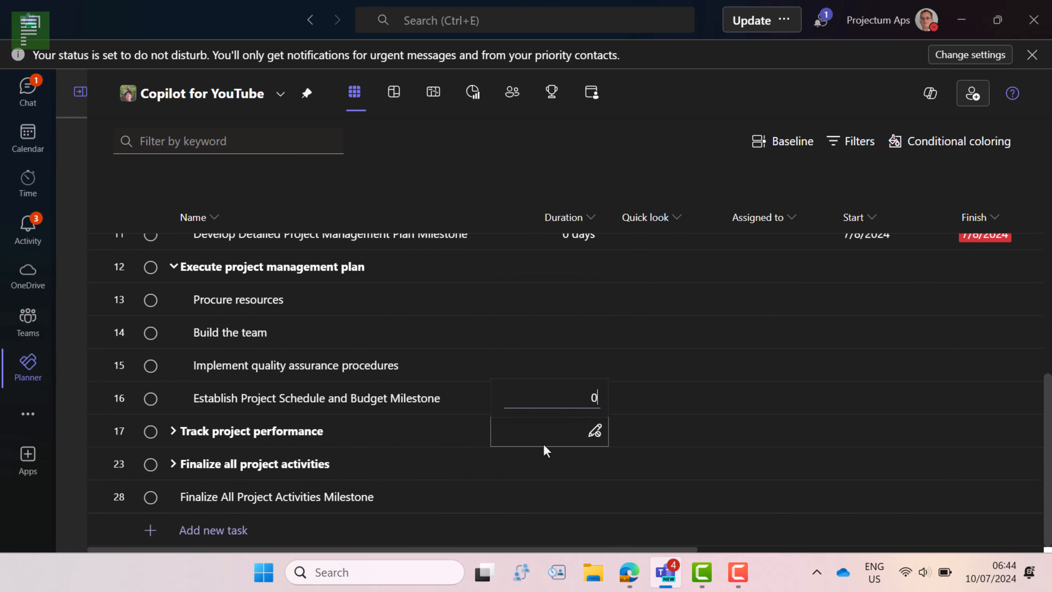
click(173, 435)
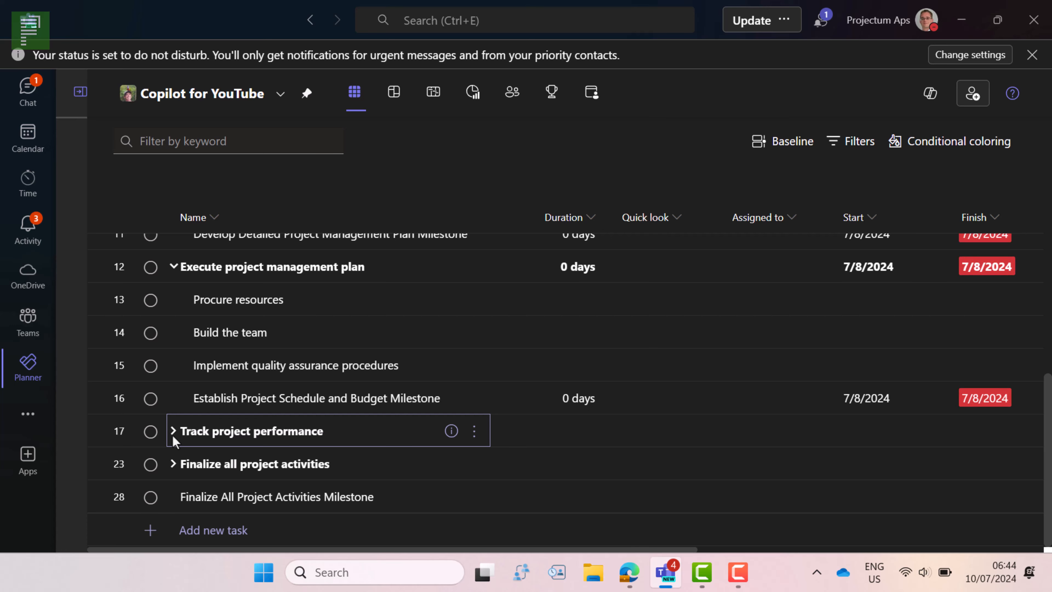
click(173, 432)
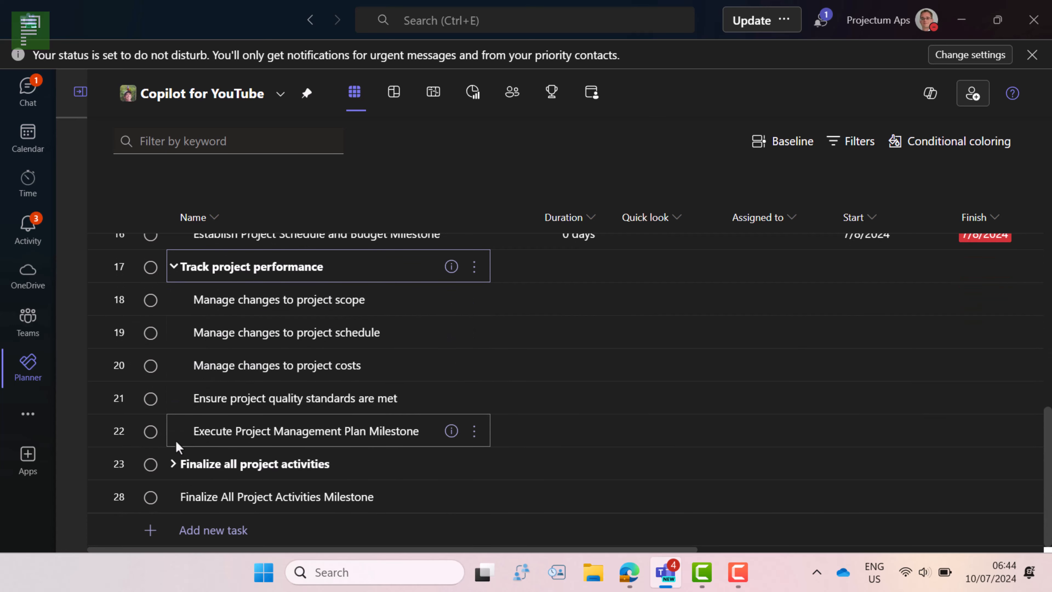
click(173, 464)
Set the durations of Define tasks and create WBS to 1 week, and Establish project schedule and Establish project budget to 2 weeks each.
scroll(559, 410, up, 10)
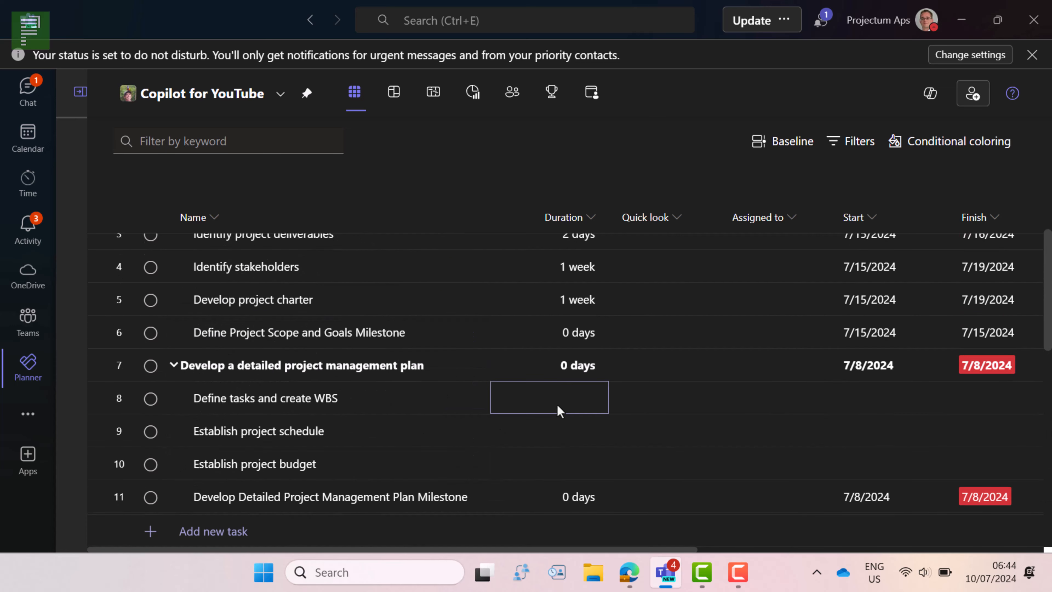
click(560, 410)
text(1w)
click(565, 431)
text(2w)
click(555, 466)
text(2w)
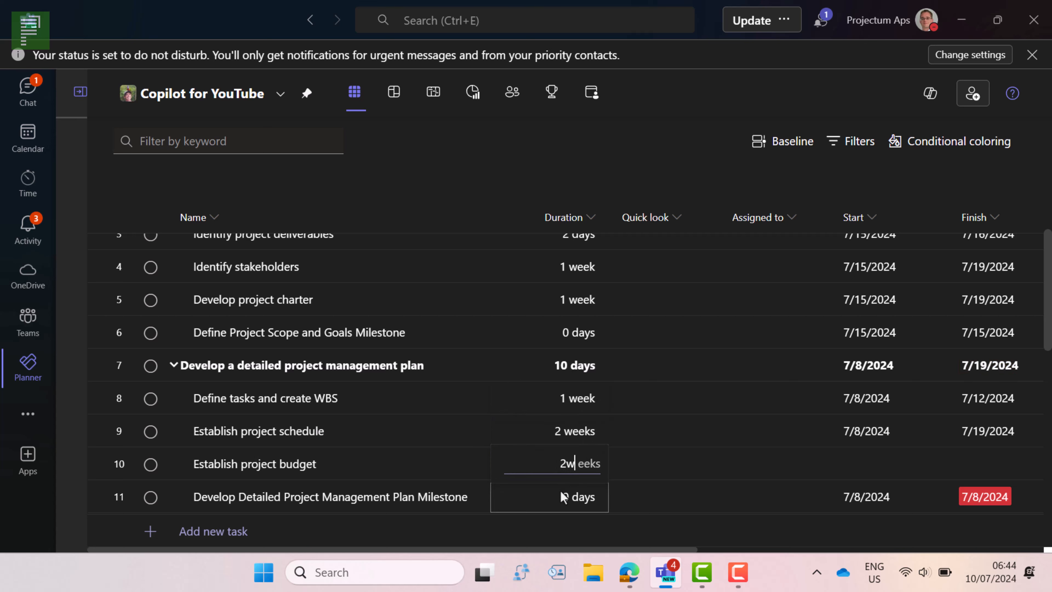
click(563, 496)
Set the durations of Procure resources to 3 weeks, and Build the team and Implement quality assurance procedures to 2 weeks each.
scroll(570, 455, down, 4)
click(575, 404)
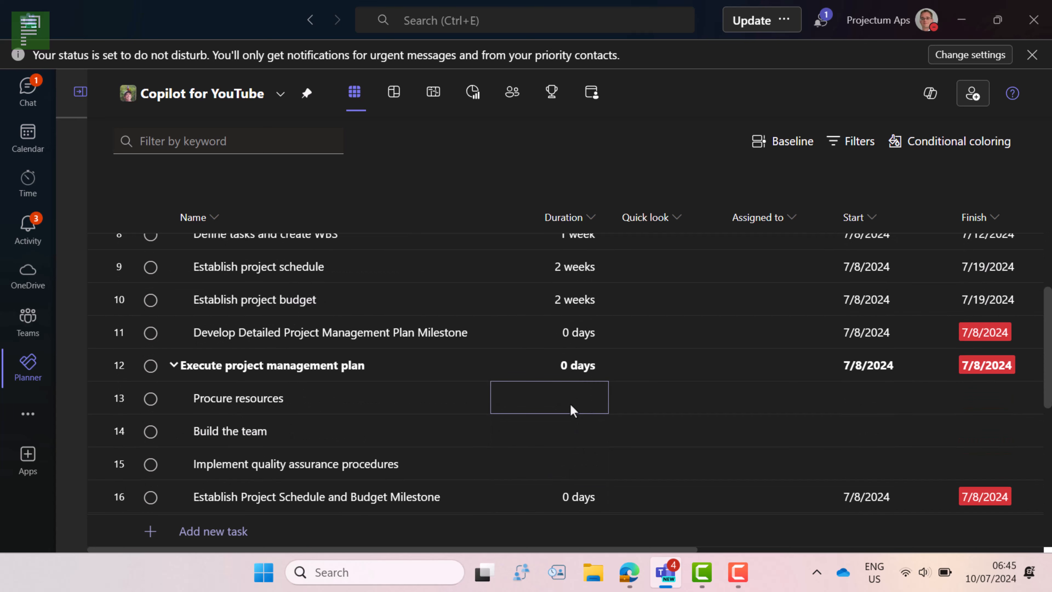
text(3w)
click(574, 437)
text(2w)
click(572, 454)
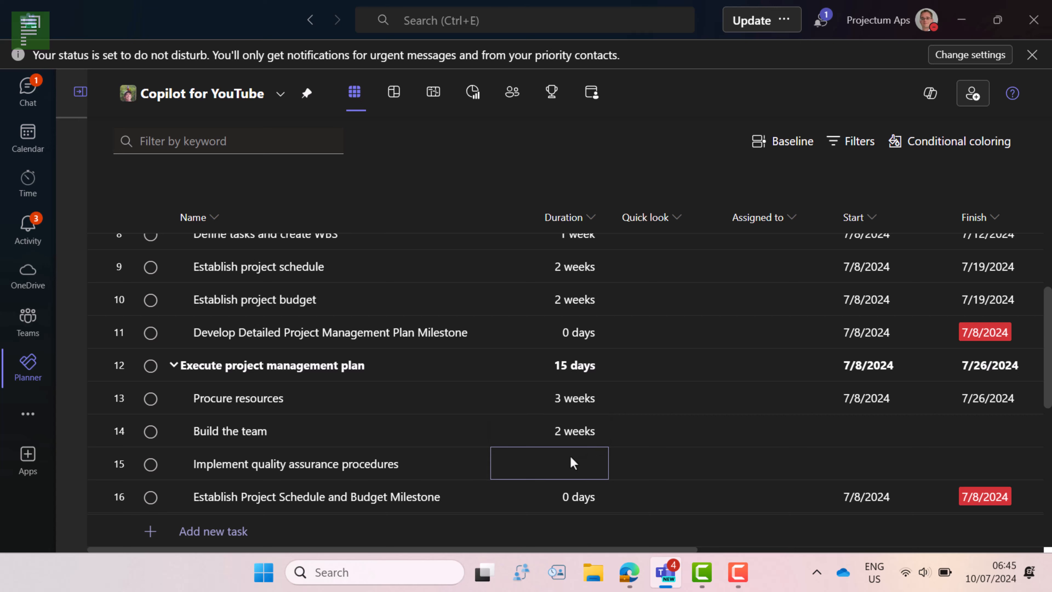
text(2w)
Set the duration of Manage changes to project scope to 1 month and Manage changes to project schedule to 6 months.
scroll(586, 449, down, 4)
click(573, 409)
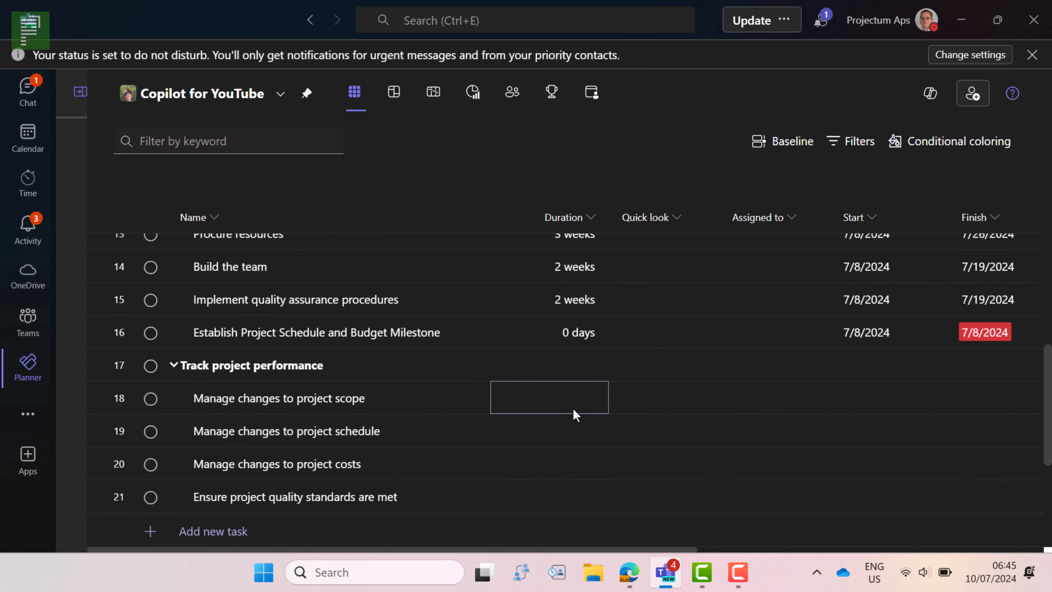
text(1mo)
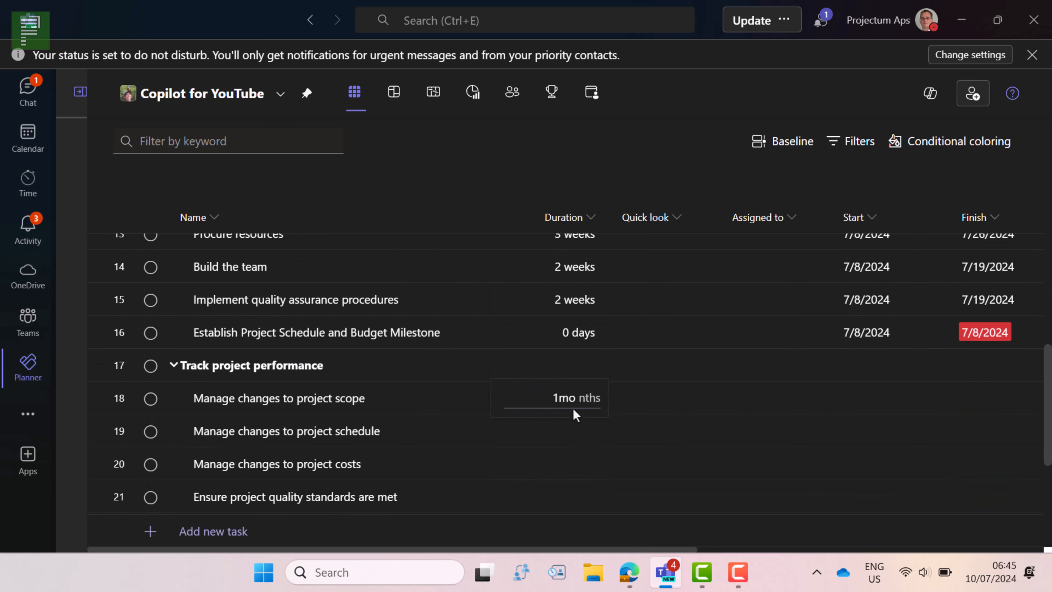
key(Return)
text(6mo)
key(Return)
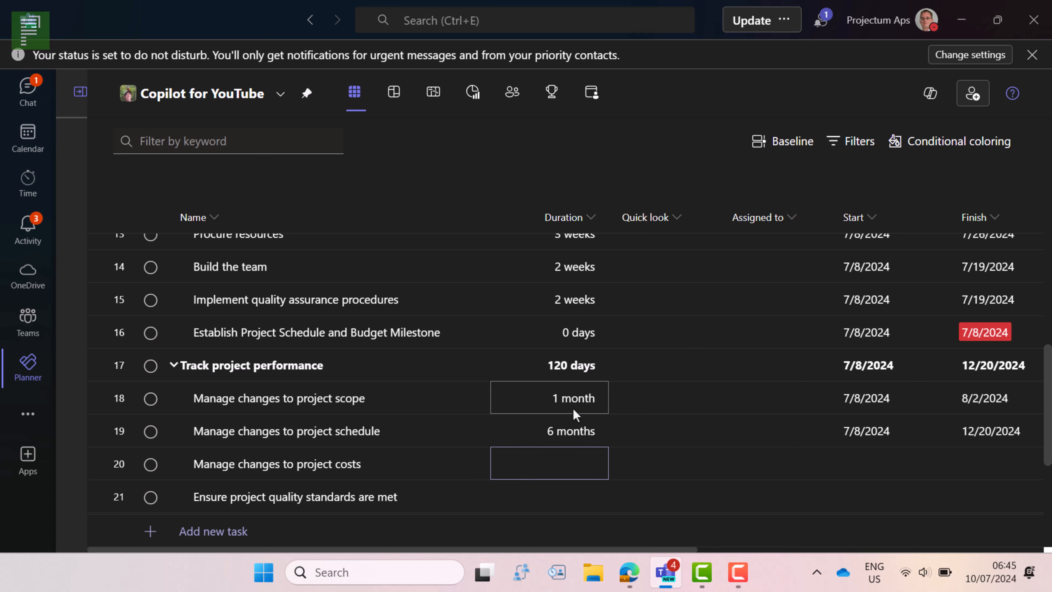
Set the durations of Manage changes to project costs and Ensure project quality standards are met to 6 months, and Execute Project Management Plan Milestone to 0 days.
text(6mo)
key(Return)
scroll(572, 409, down, 2)
text(6mo)
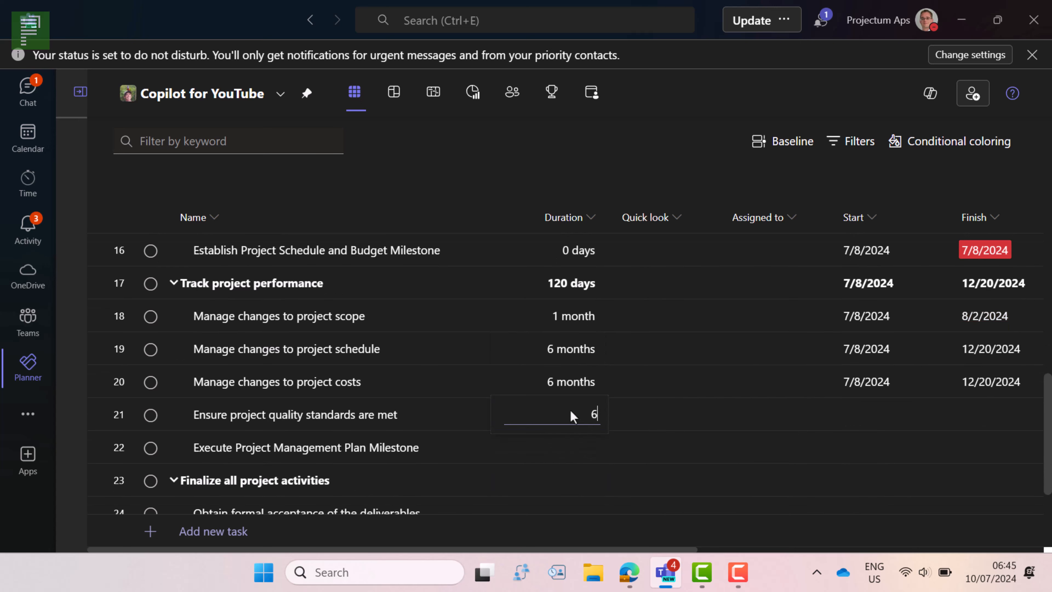
key(Return)
text(0)
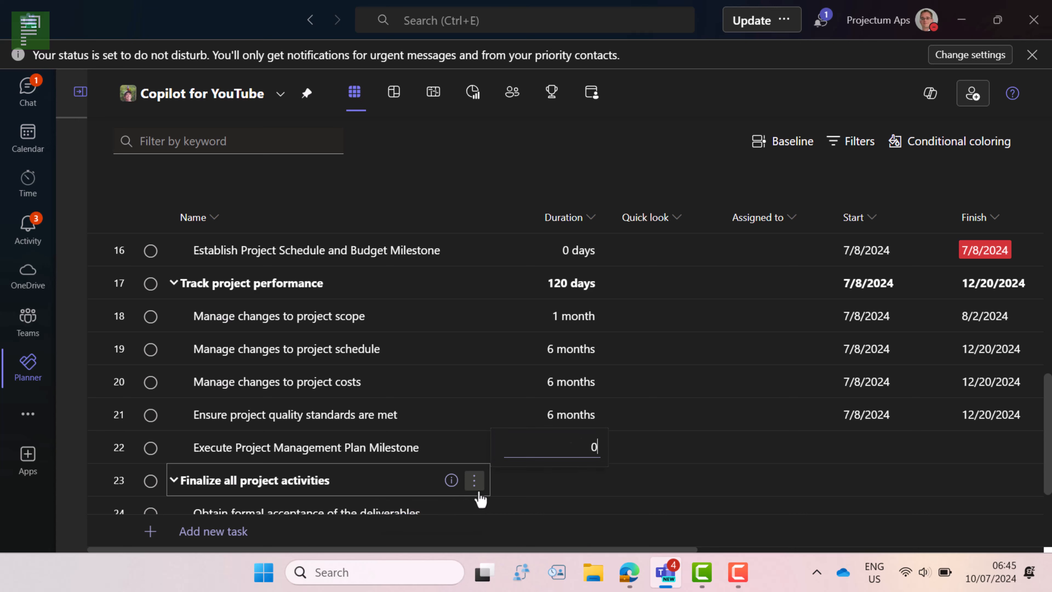
click(371, 419)
Set Obtain formal acceptance of the deliverables to 1 week, Hand over project documentation to 1 month, Release project resources to 0 days, and Conduct a post-project evaluation to 1 week.
scroll(375, 445, down, 3)
click(563, 375)
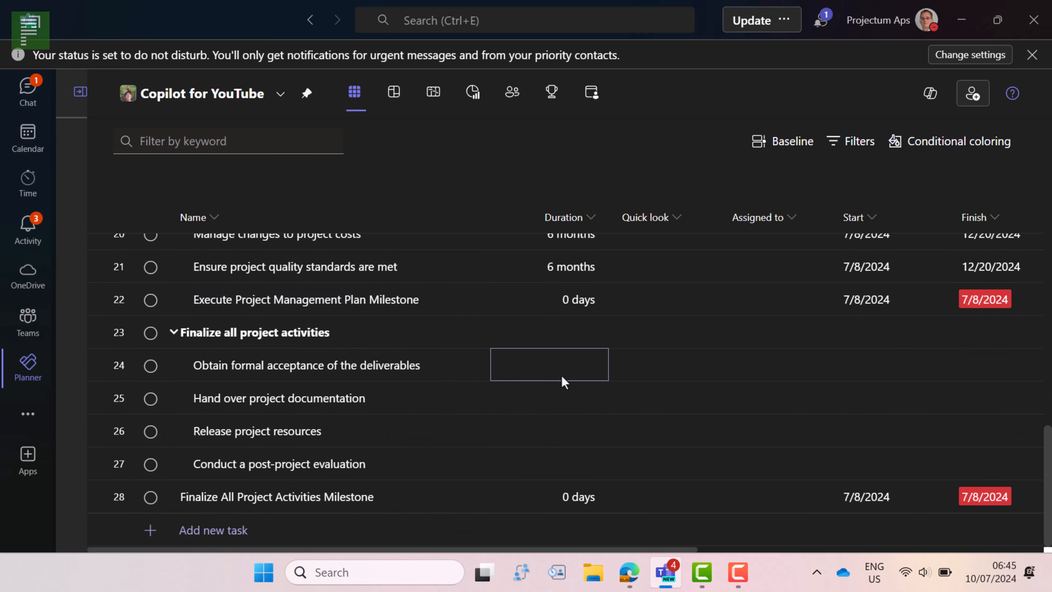
text(1w)
key(Return)
text(1mo)
key(Return)
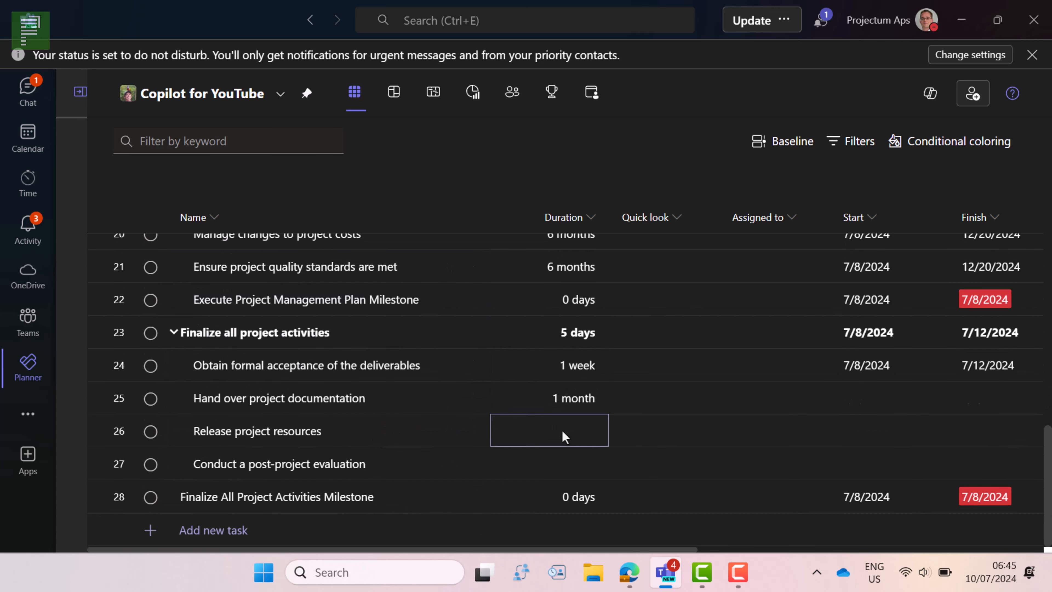
text(0)
key(Return)
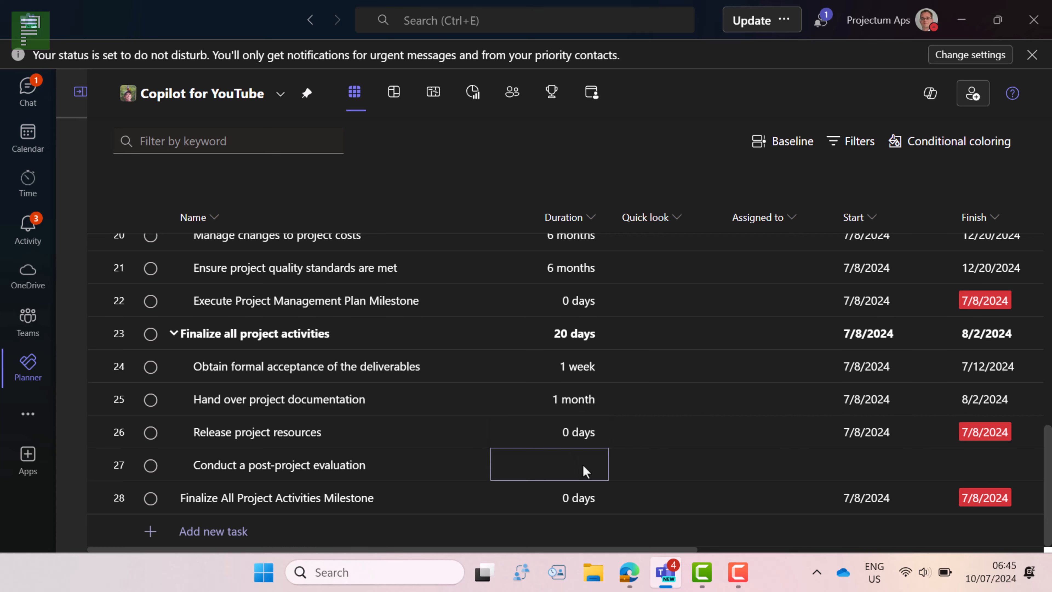
text(1w)
key(Return)
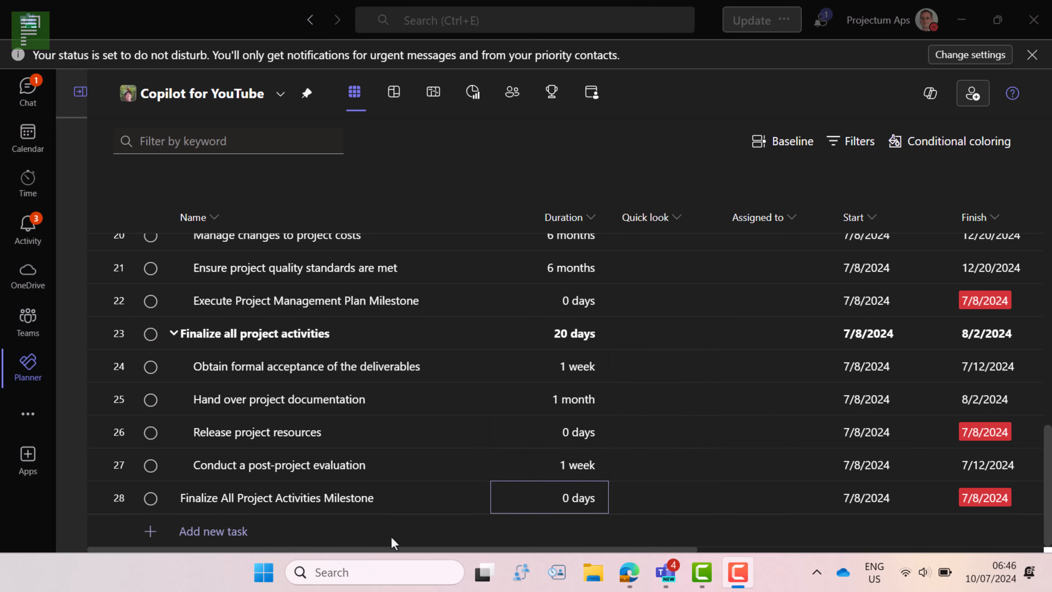
Add dependencies chaining the tasks from Identify project objectives through Define Project Scope and Goals Milestone.
scroll(257, 415, up, 10)
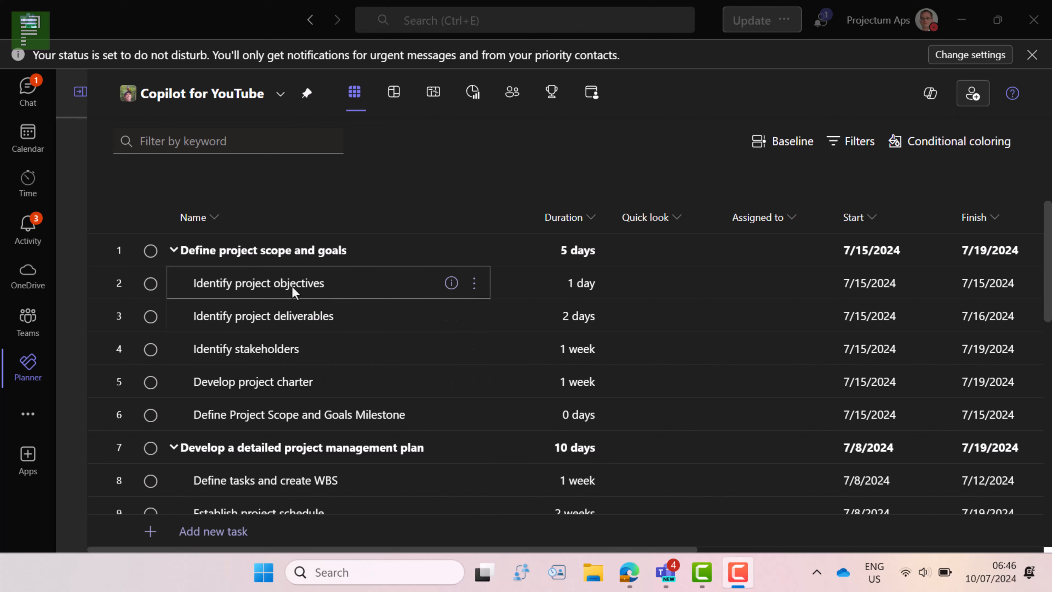
drag(227, 288, 308, 430)
right_click(308, 430)
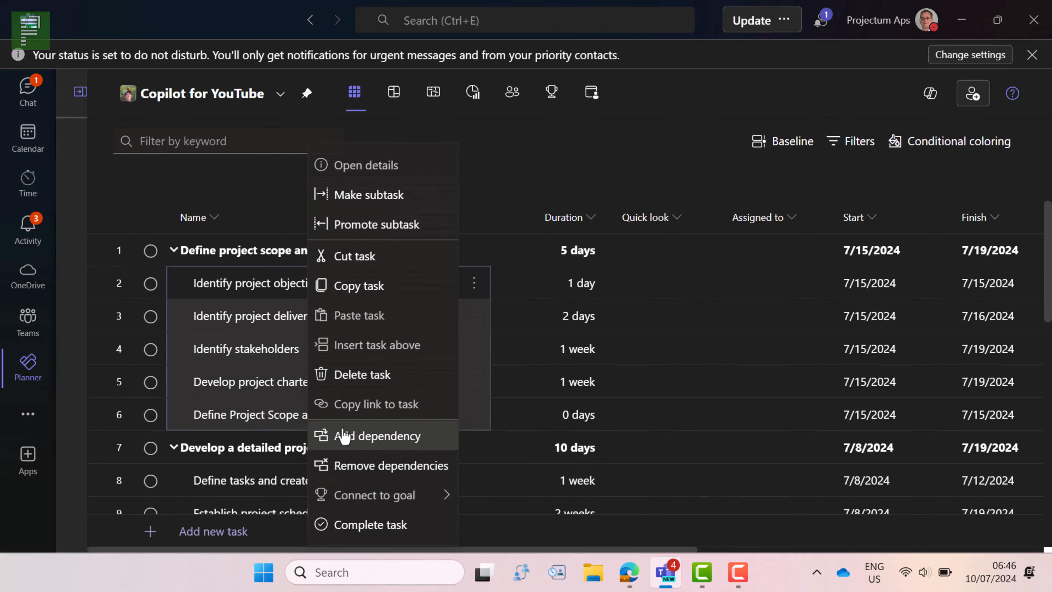
click(365, 435)
scroll(280, 425, down, 4)
scroll(246, 408, down, 3)
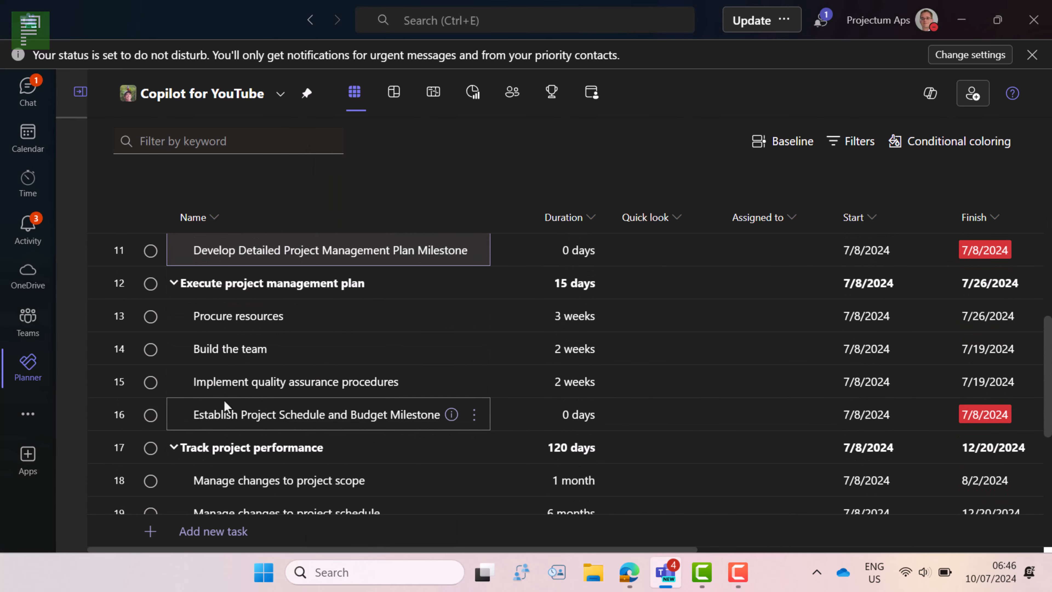
scroll(255, 396, down, 3)
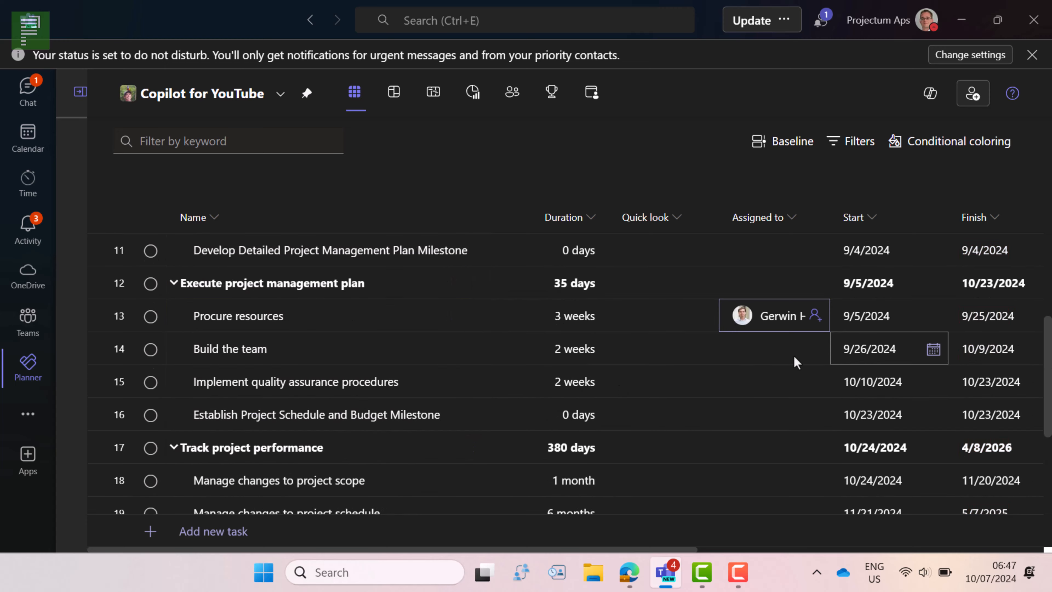
Assign Build the team and Implement quality assurance procedures to the same team member as Procure resources.
click(793, 349)
text(gerwin)
key(Return)
click(787, 383)
text(gerwin)
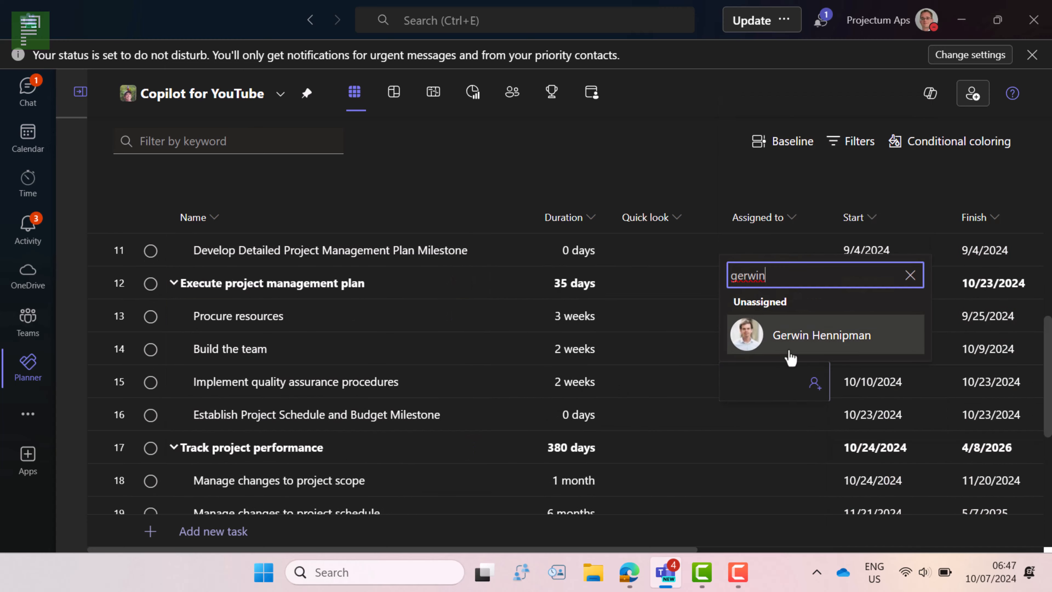
click(789, 353)
Show the plan in the timeline view and examine the linked task bars and milestones.
scroll(704, 431, up, 6)
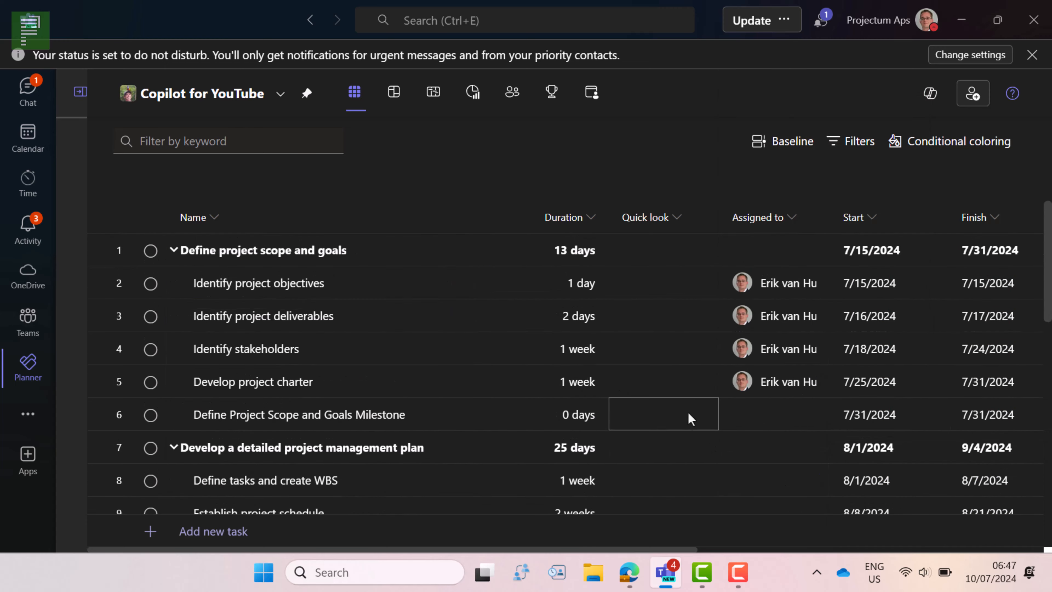
click(438, 99)
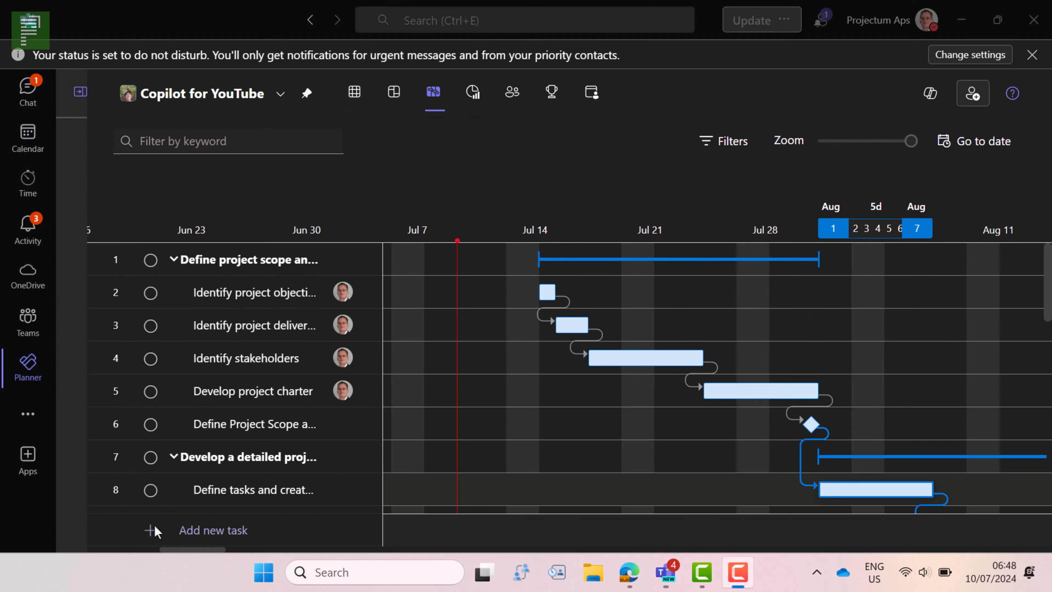
scroll(679, 460, down, 3)
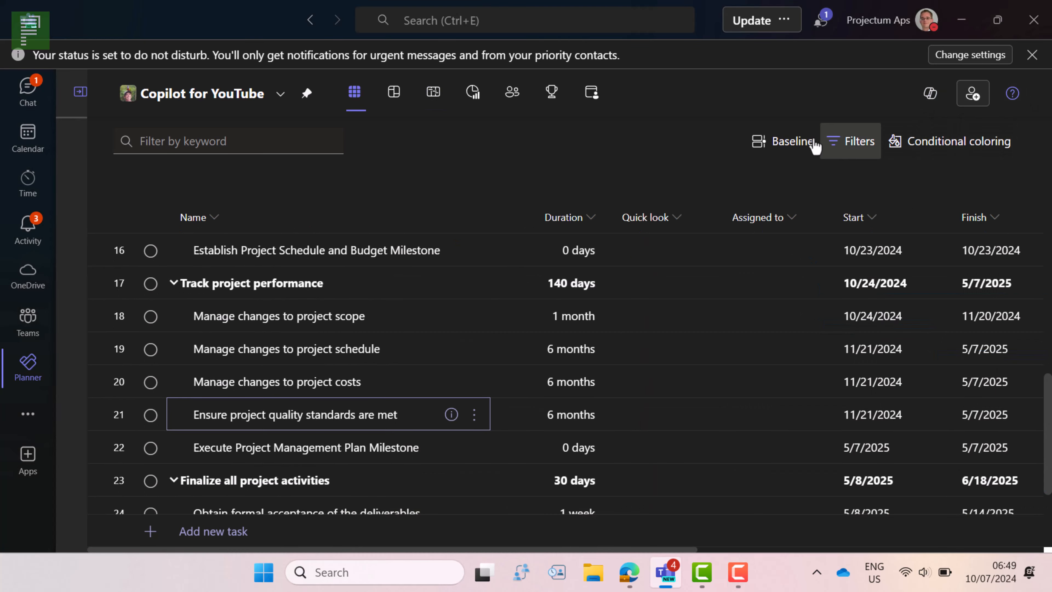
Create a baseline for the plan and name it "First approved schedule".
click(797, 143)
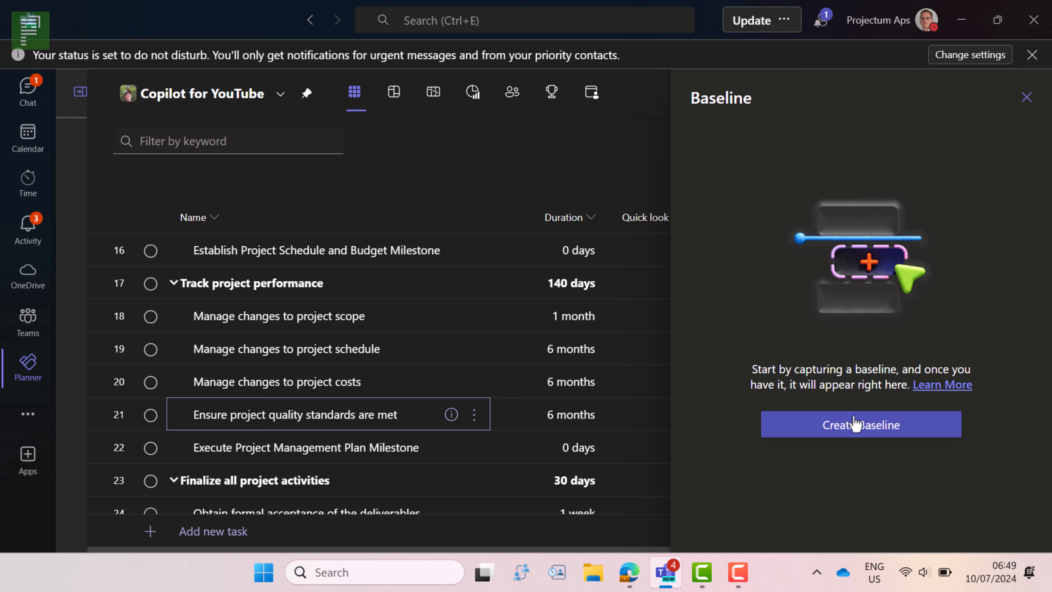
click(854, 431)
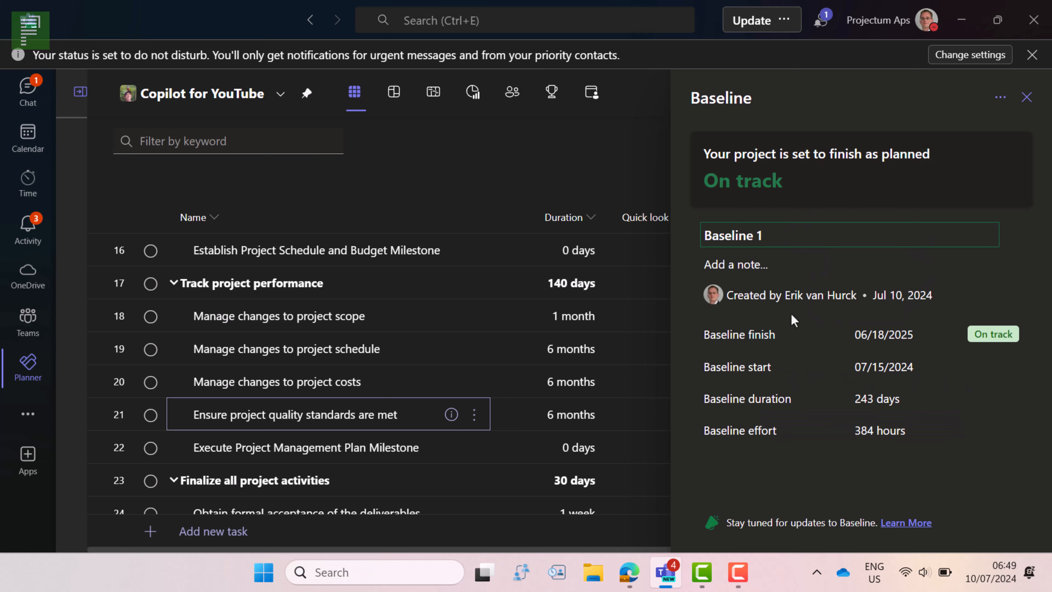
key(ctrl+shift+Left)
key(ctrl+shift+Left)
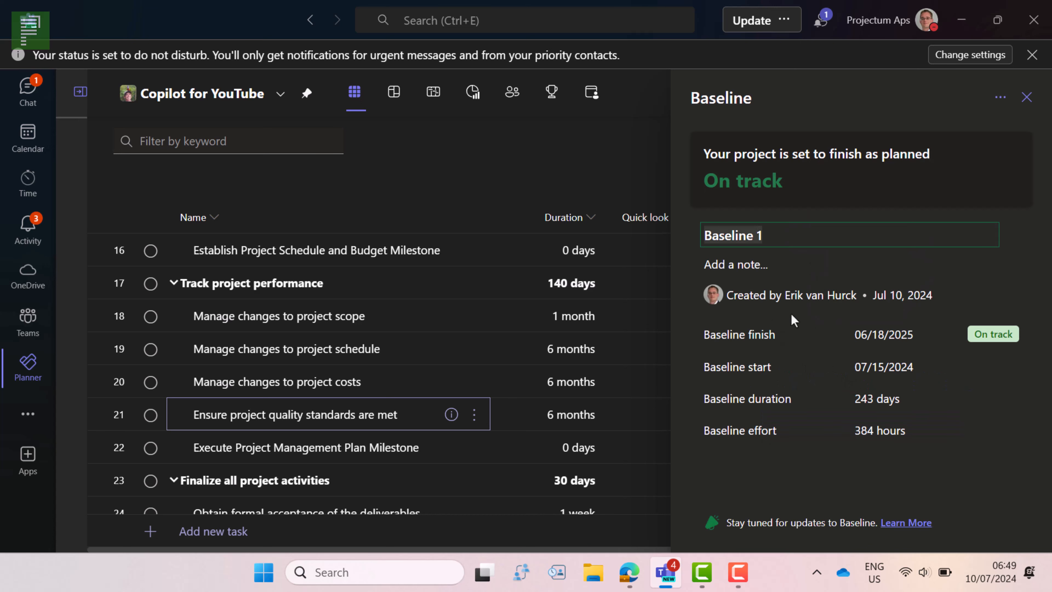
text(First)
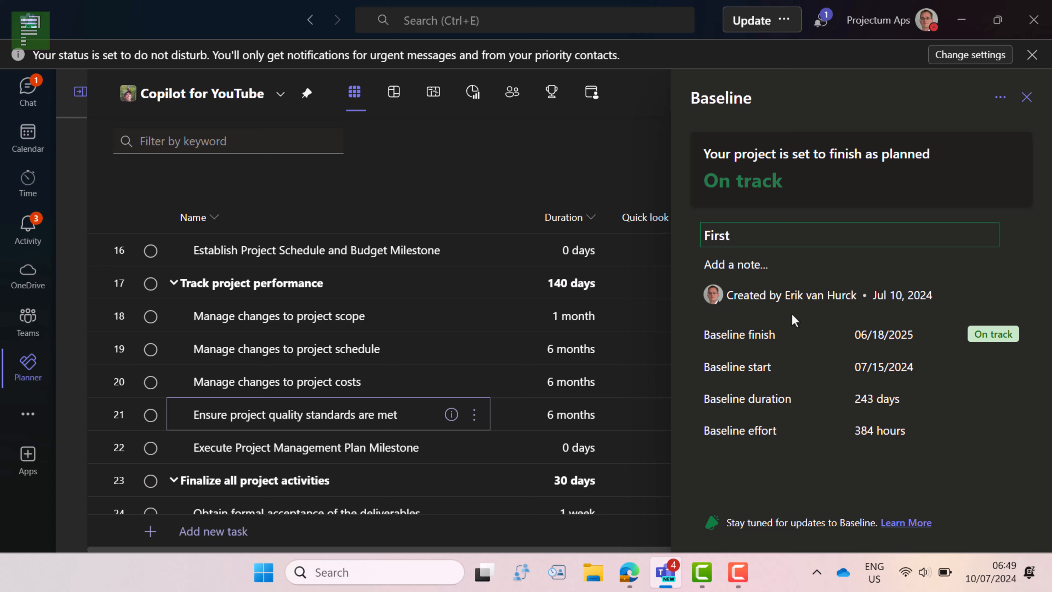
text(approved schedule)
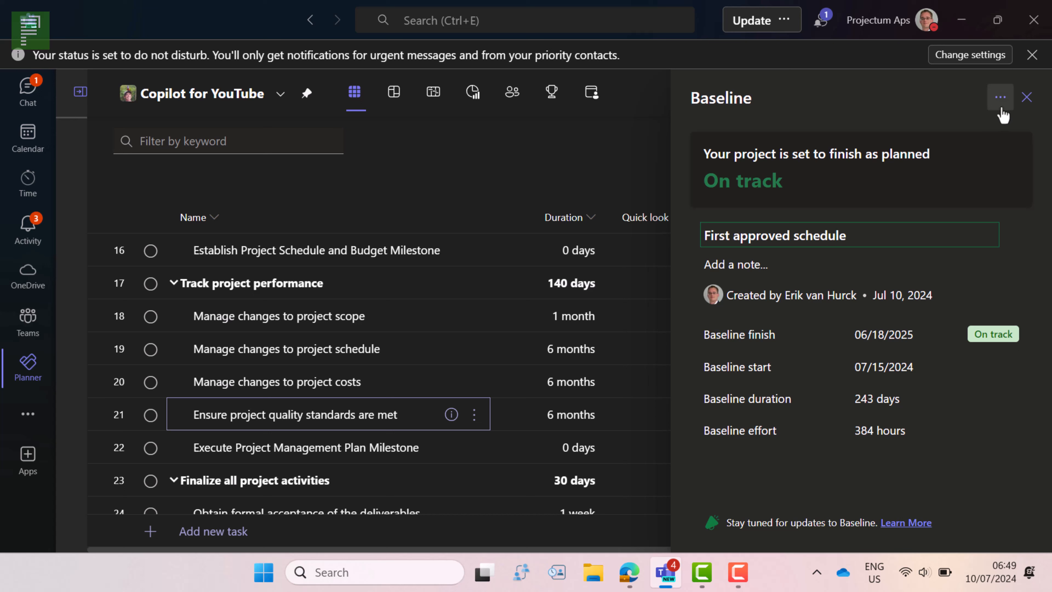
click(940, 393)
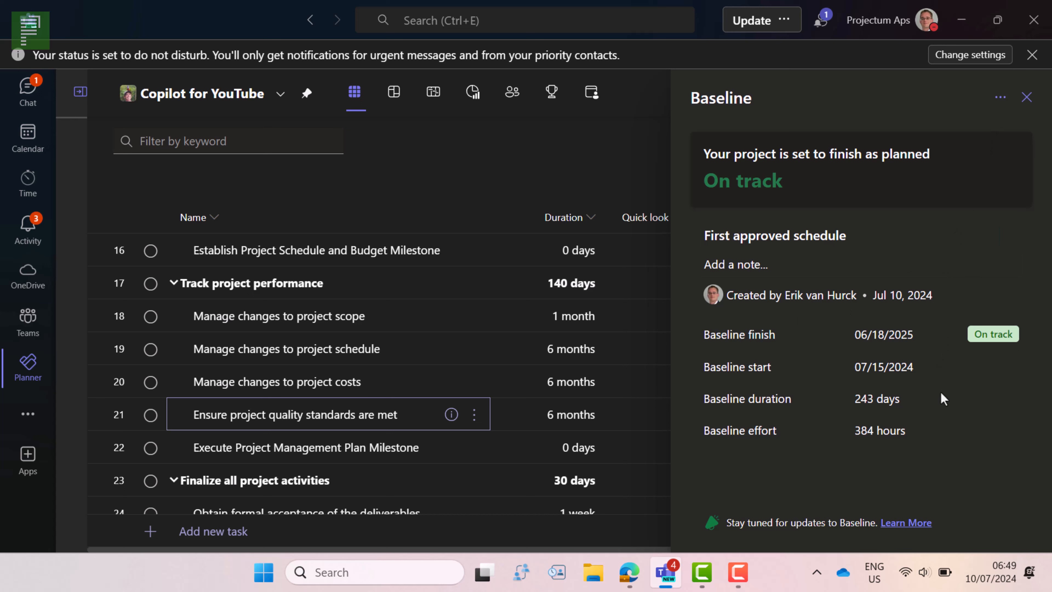
click(1028, 98)
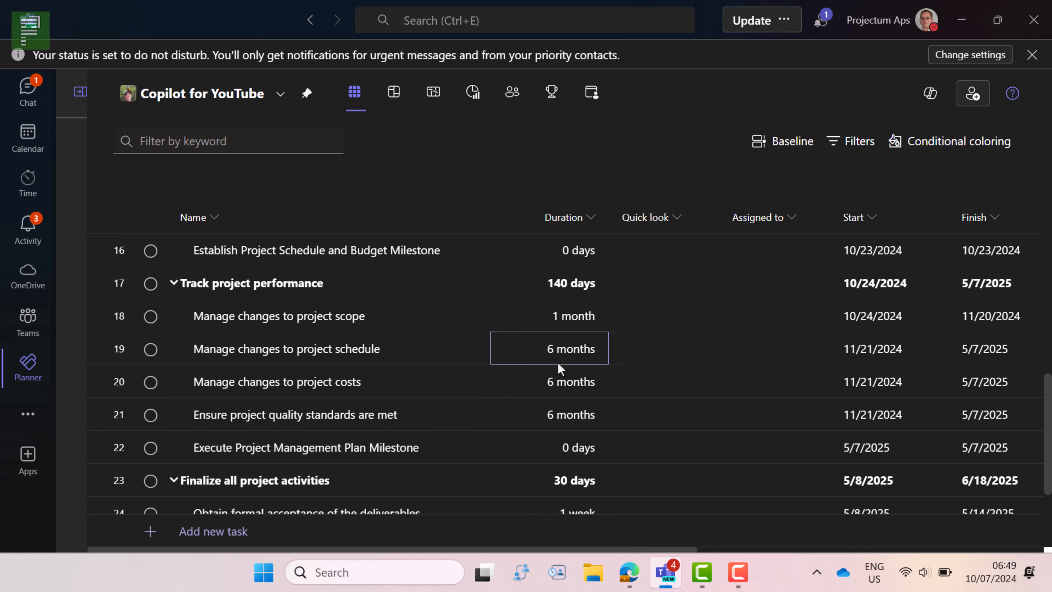
Shorten Manage changes to project schedule, Manage changes to project costs, and Ensure project quality standards are met to 5 days each.
text(5)
key(Return)
text(5)
key(Return)
text(5)
key(Return)
Set the duration of Procure resources to 4 days, and Build the team and Implement quality assurance procedures to 3 days each.
scroll(559, 367, up, 3)
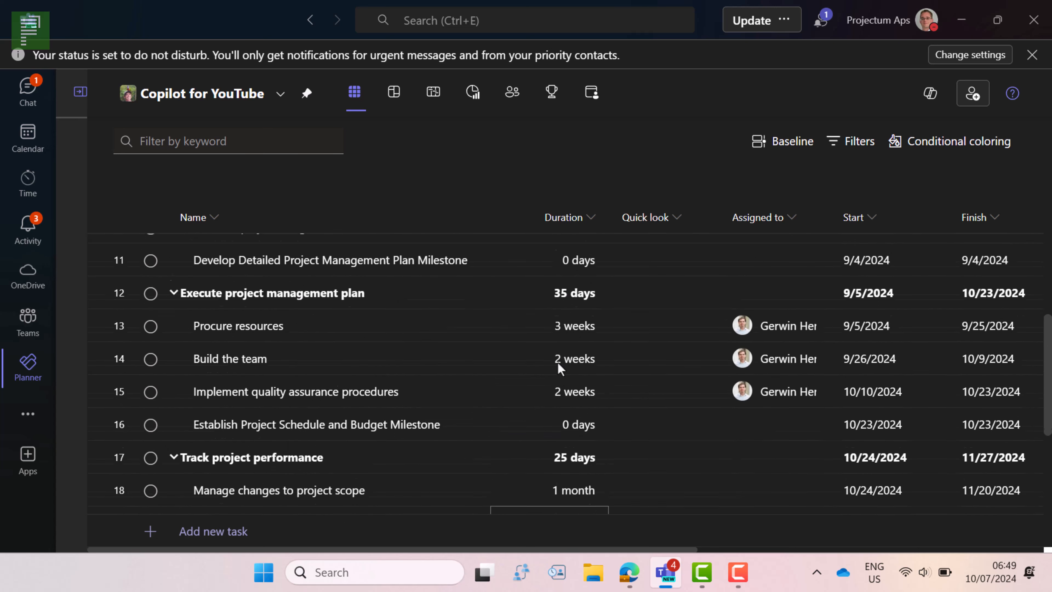
scroll(560, 368, up, 2)
click(572, 396)
text(4)
key(Return)
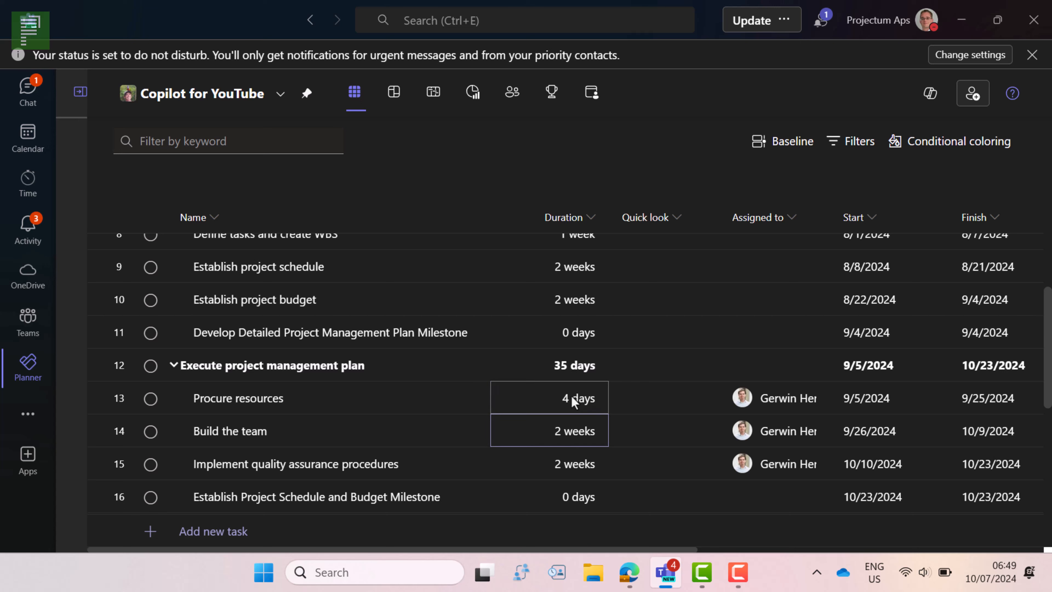
text(3)
key(Return)
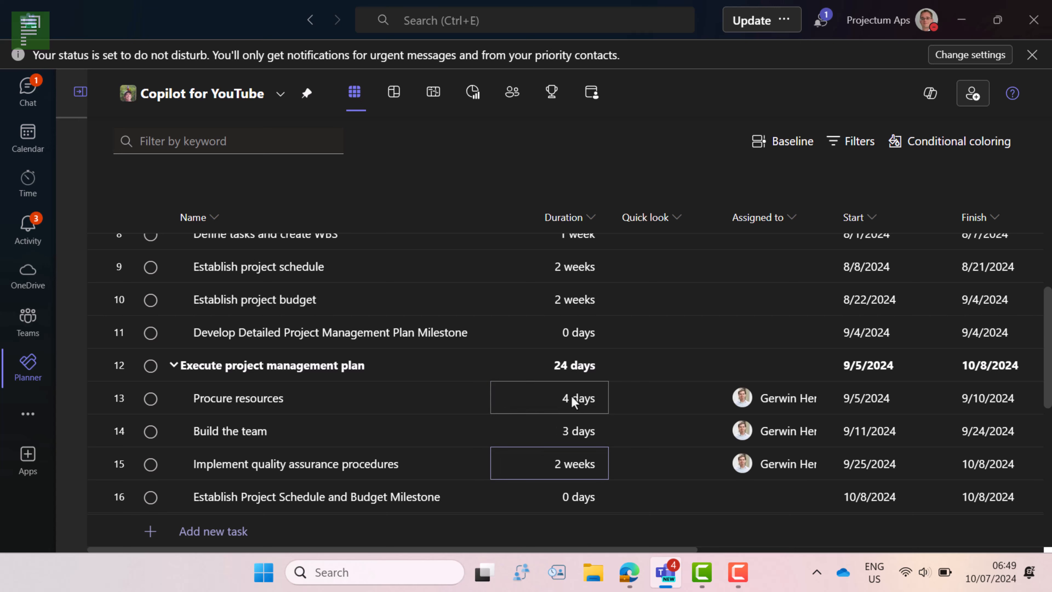
text(3)
key(Return)
Set the duration of Establish project schedule to 3 days and Establish project budget to 1 day.
scroll(563, 384, up, 2)
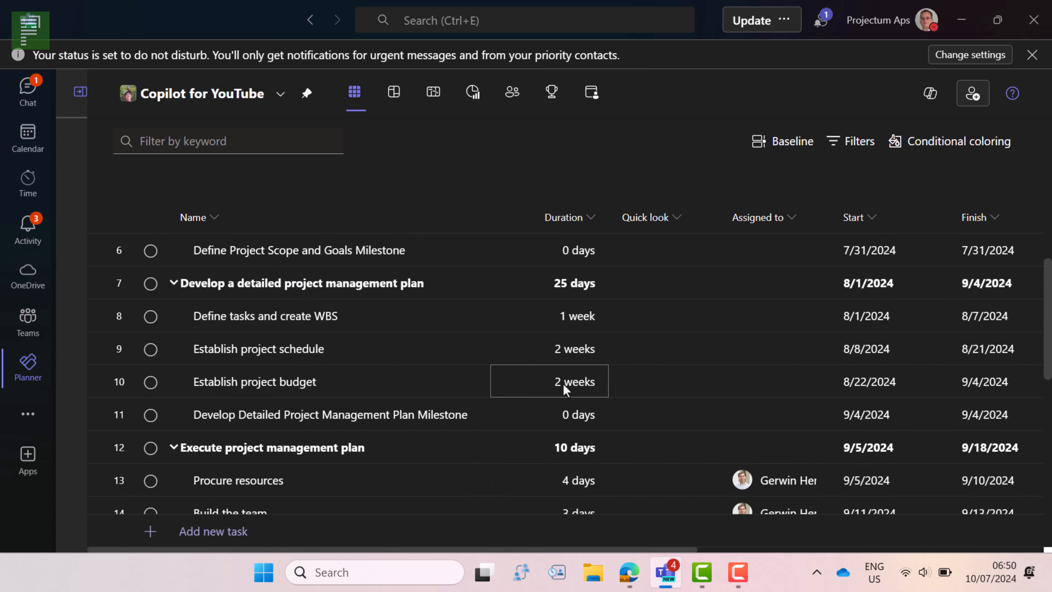
text(3)
key(Return)
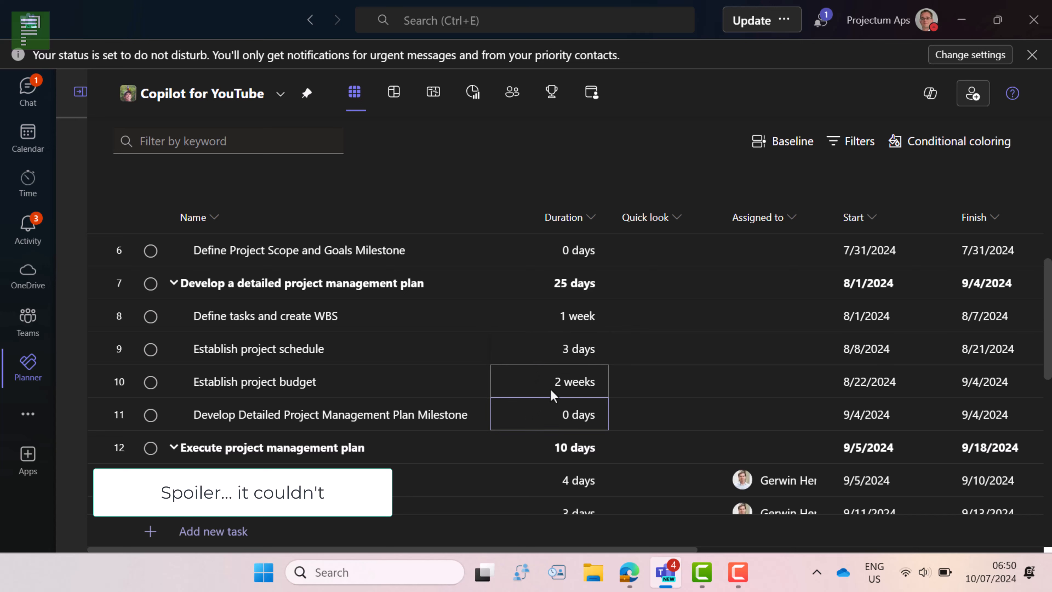
click(551, 389)
text(1)
click(660, 393)
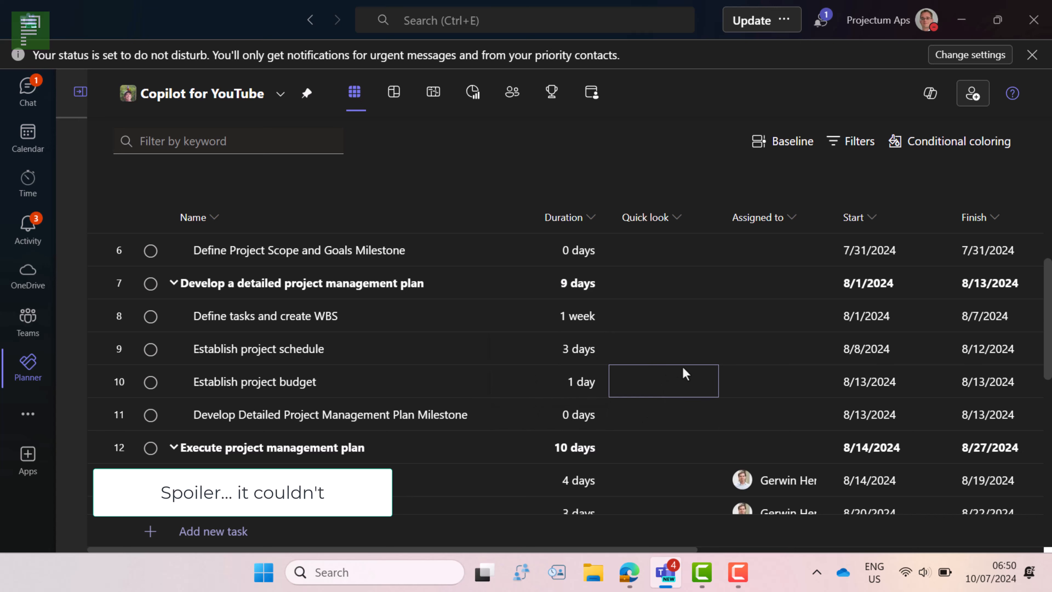
Using Copilot's Understand prompt, ask it to "Make a list of the first 5 actions I need to take in this plan".
scroll(682, 367, up, 3)
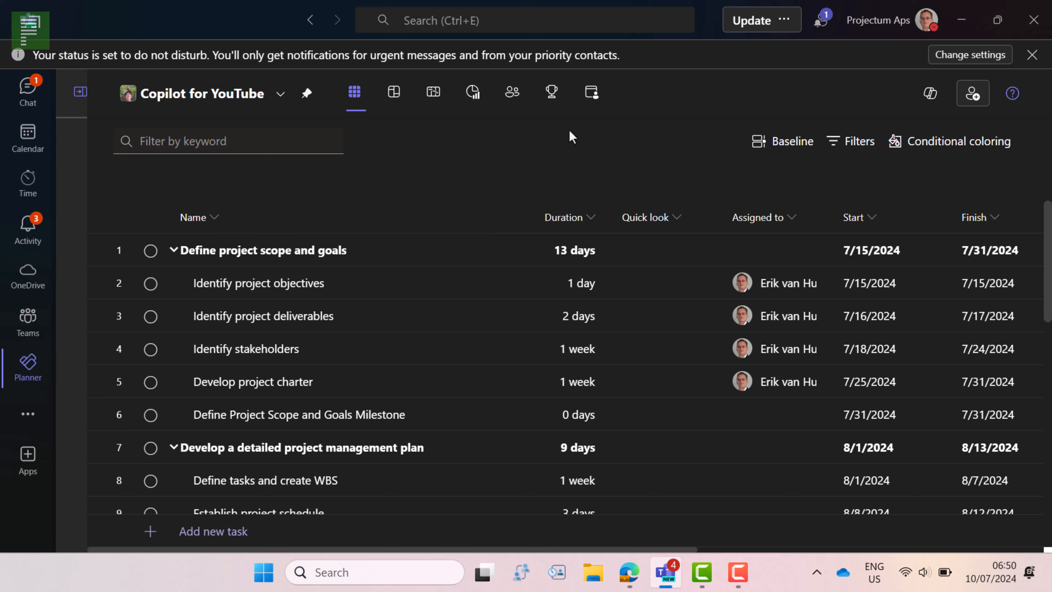
click(929, 103)
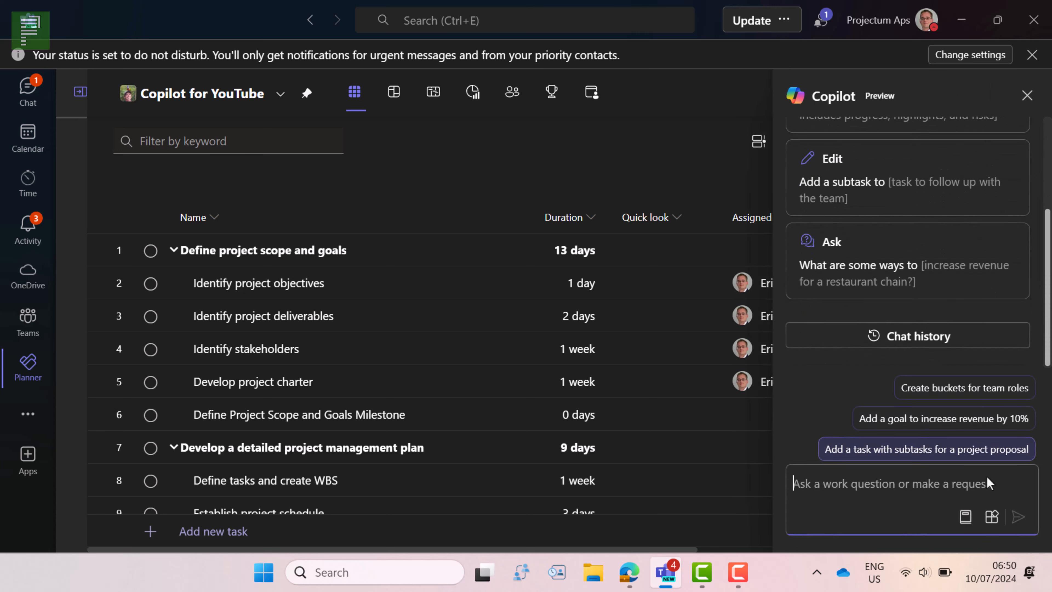
click(966, 520)
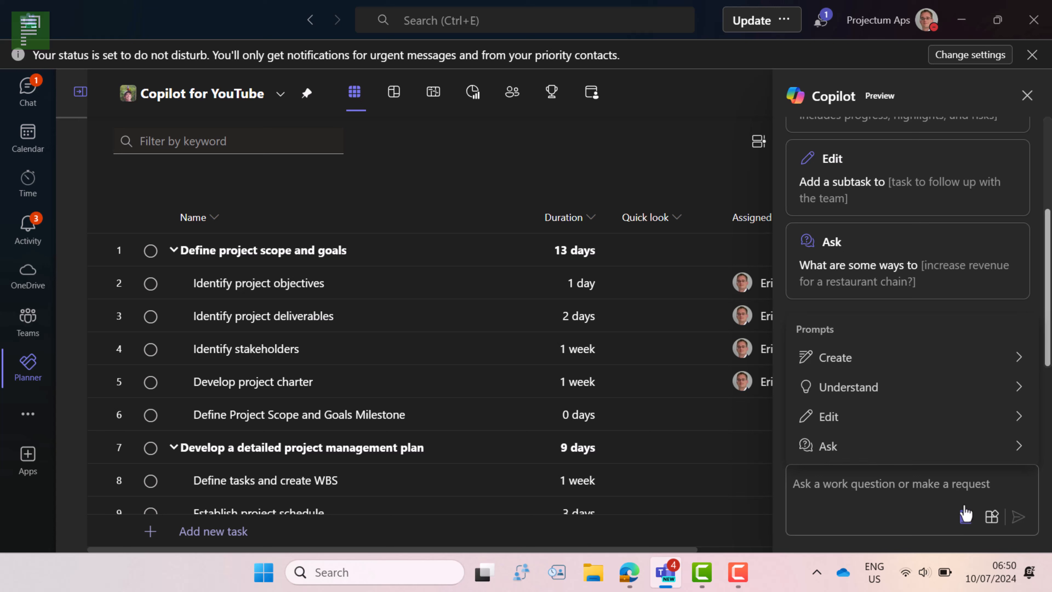
click(869, 394)
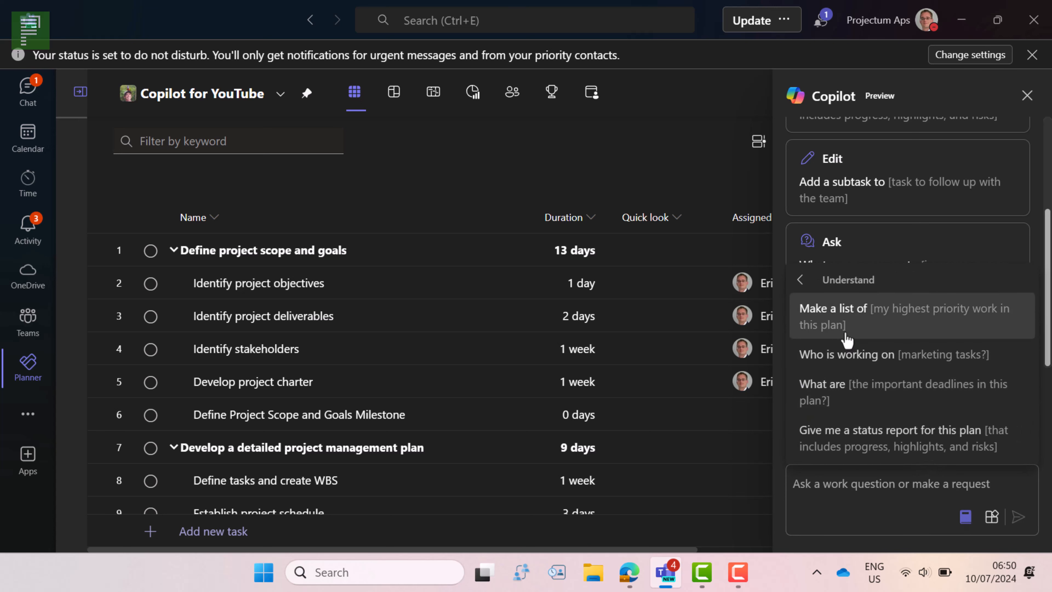
click(894, 331)
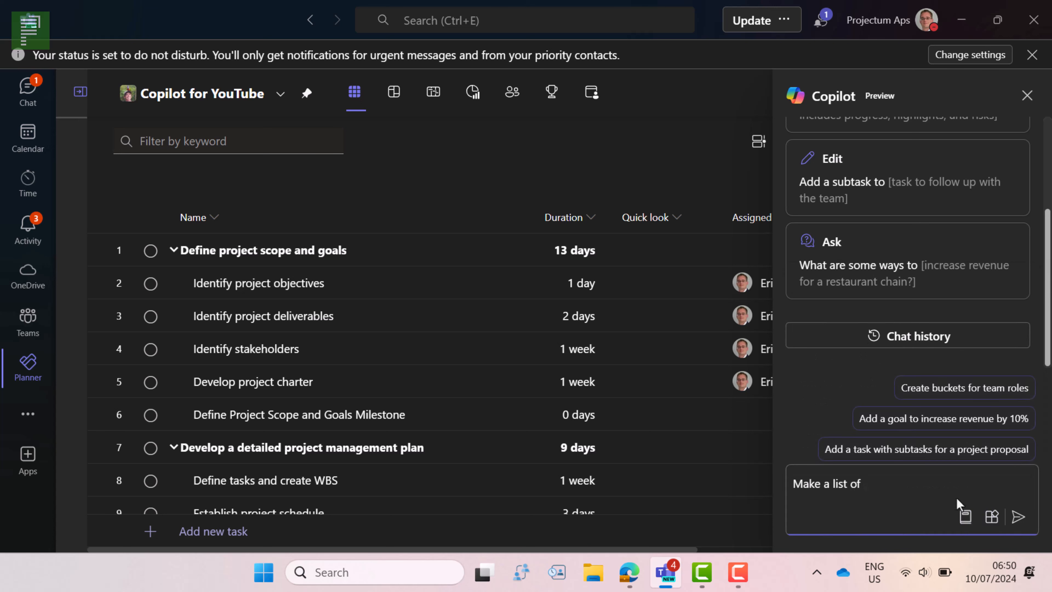
text(the first 5 actions I need to take in this plan)
key(Return)
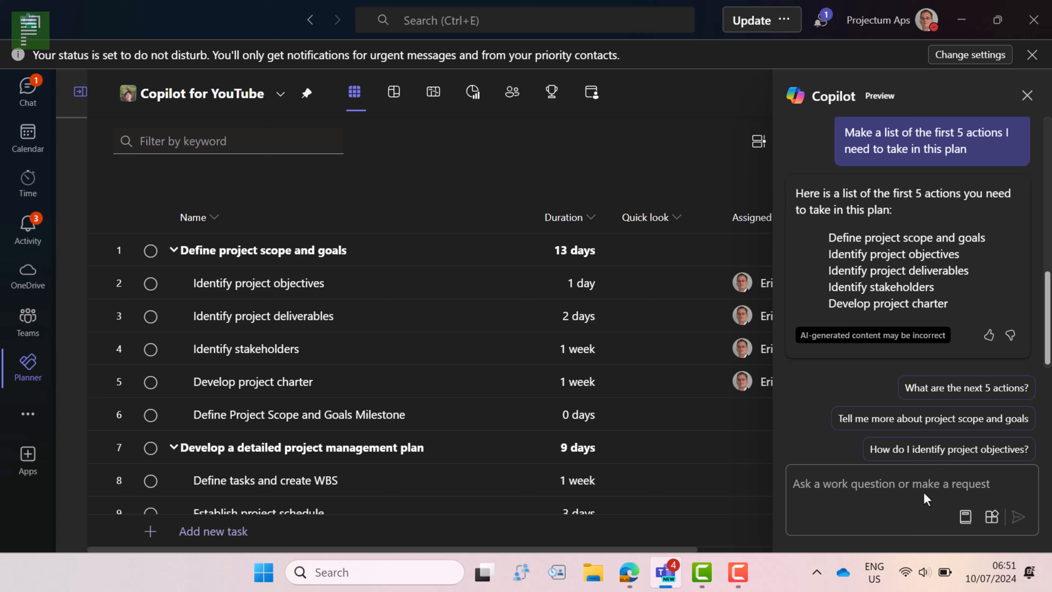
Ask Copilot which tasks a named team member has in this plan, and review the answer.
click(900, 484)
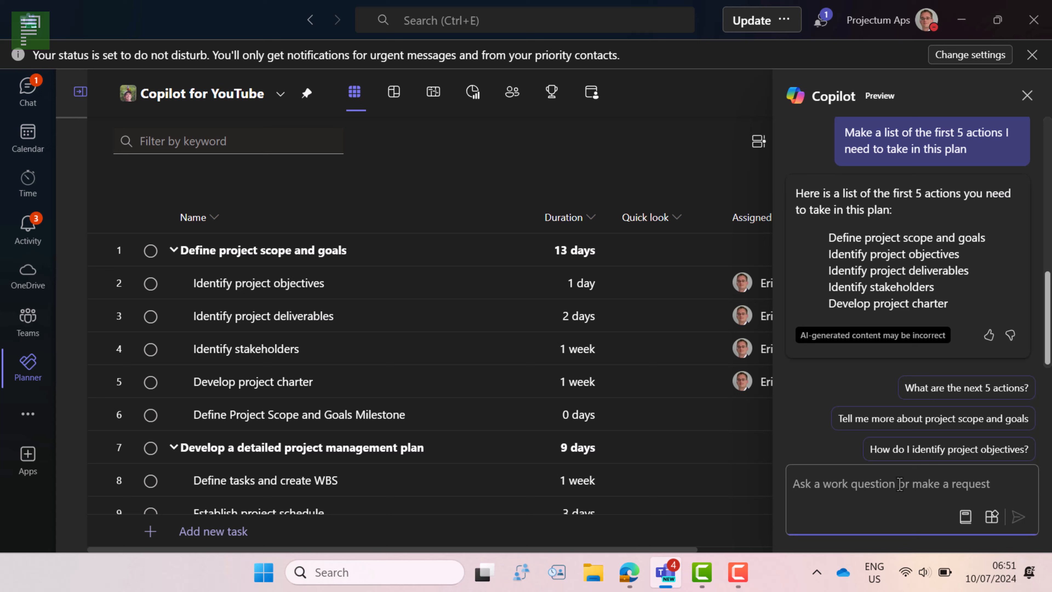
text(What are the t)
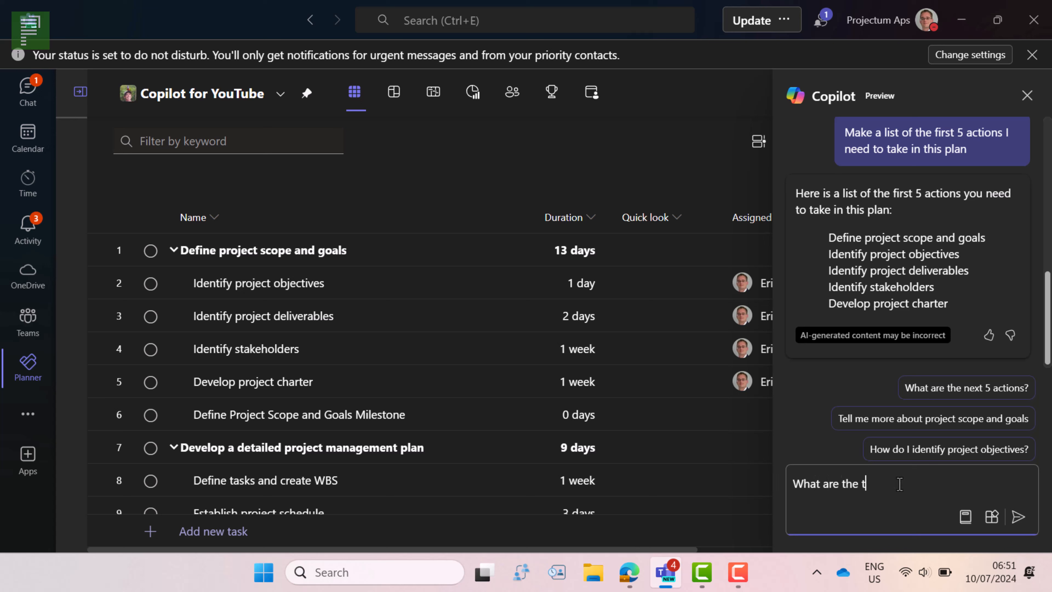
text(asks for Gerwin in this plan?)
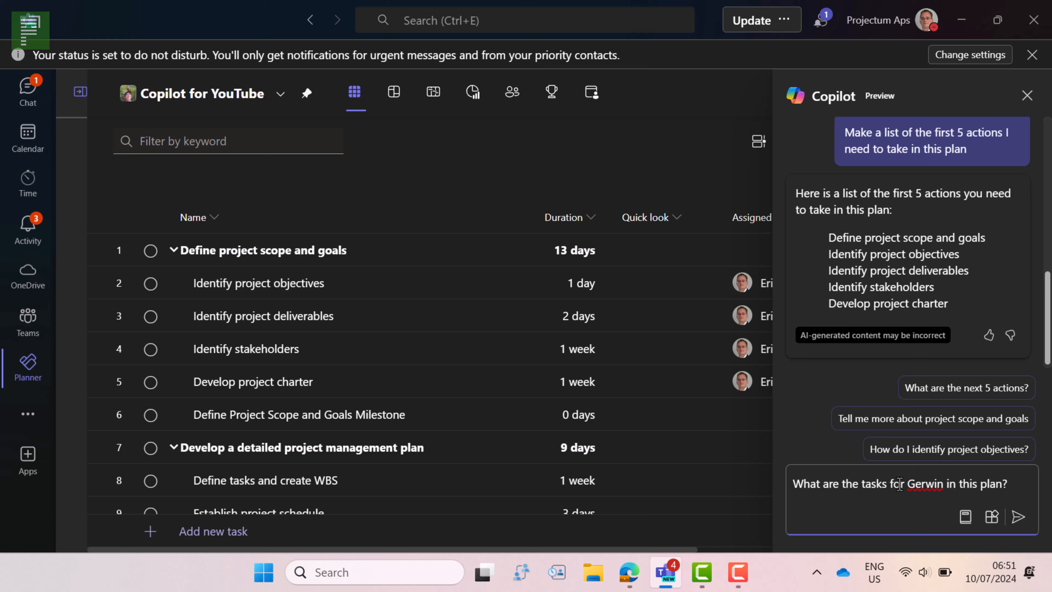
key(Return)
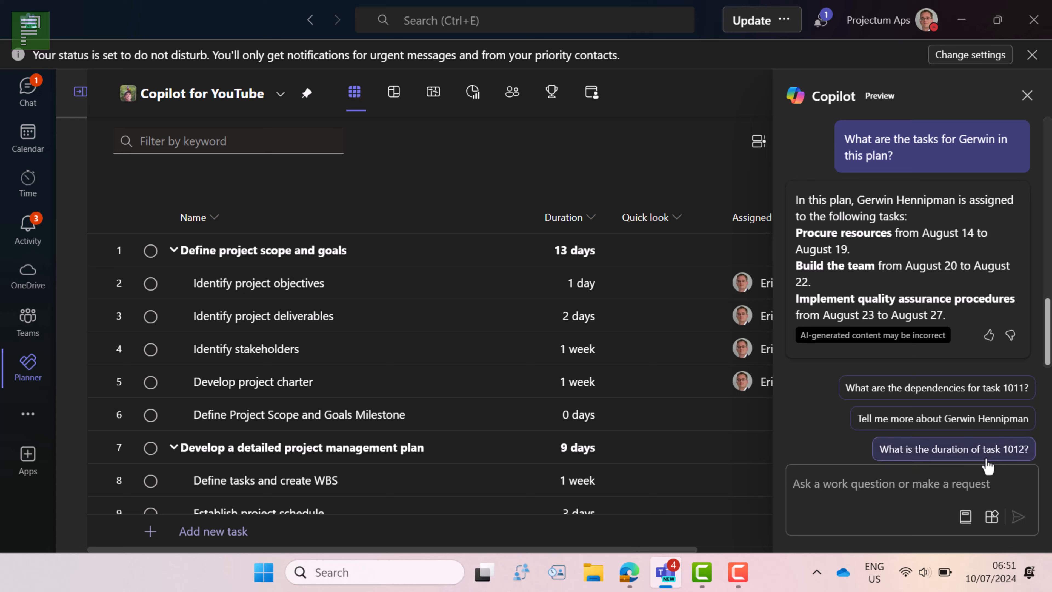
click(879, 485)
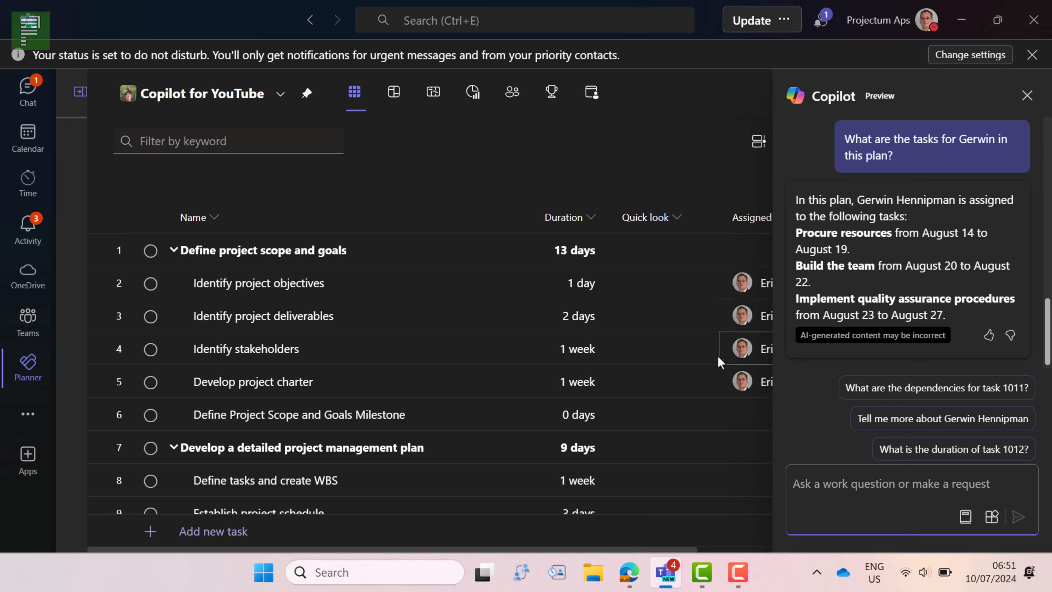
scroll(704, 393, down, 2)
scroll(706, 393, up, 1)
scroll(706, 394, up, 1)
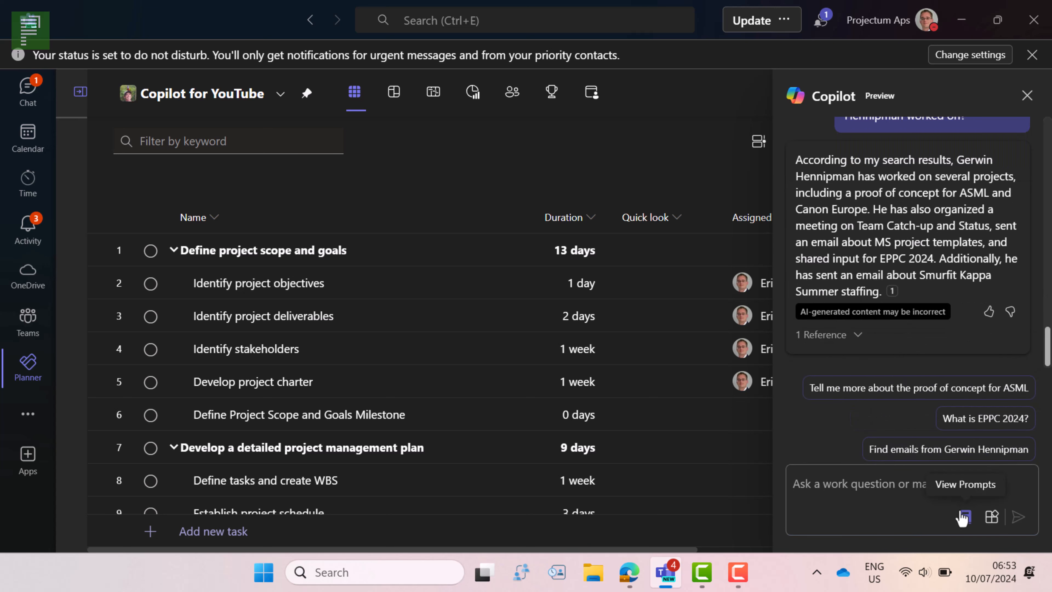
Using Copilot's Create prompt, ask it to "Create goals for successfully completing this project", with the spelling corrected.
click(960, 516)
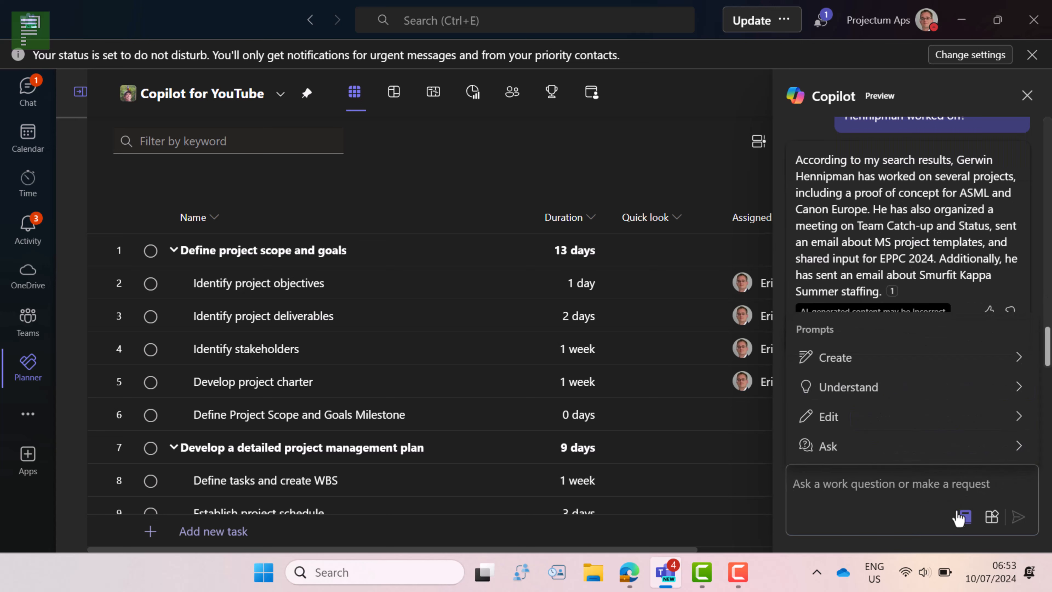
click(892, 358)
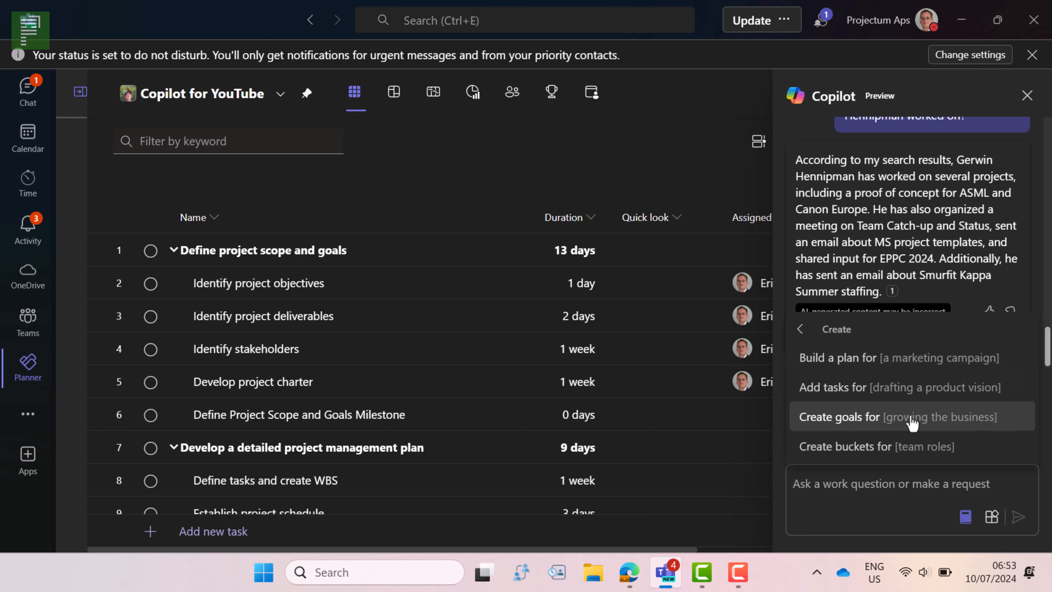
click(885, 419)
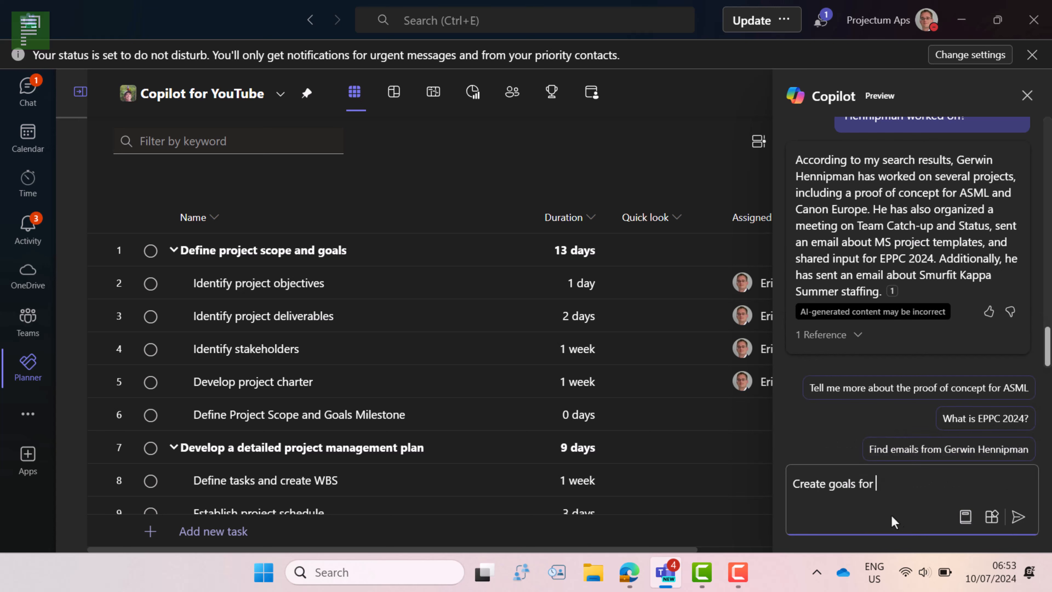
text(success)
key(BackSpace)
text(fully complete)
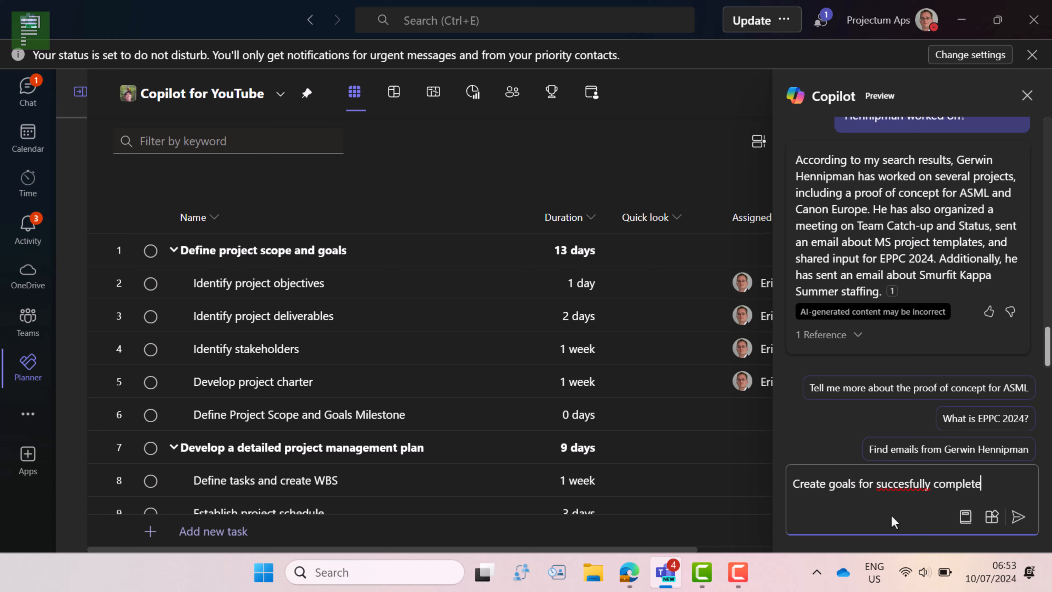
key(BackSpace)
text(ing this project)
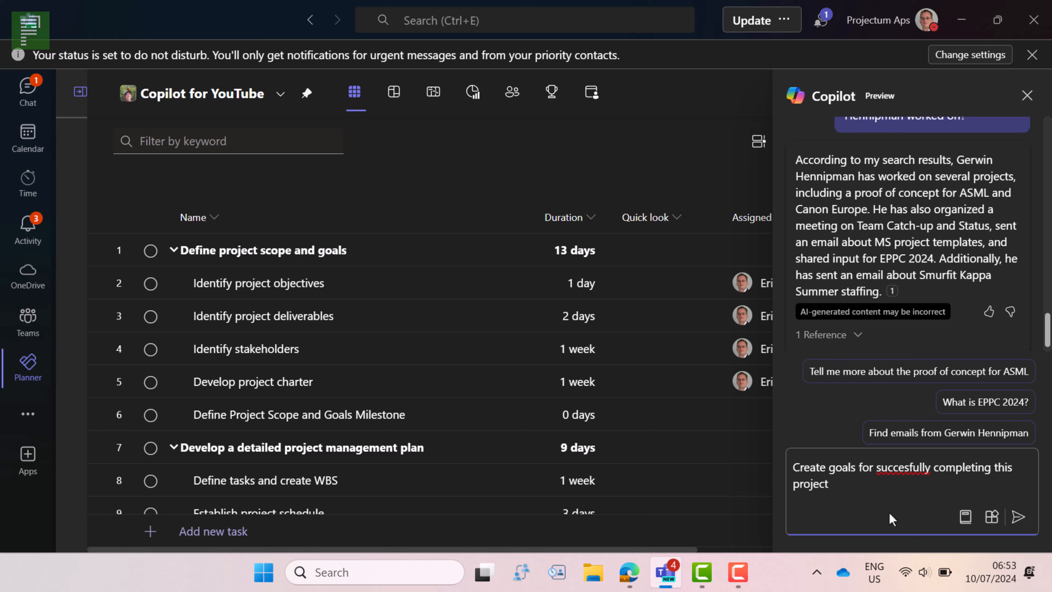
right_click(906, 472)
click(893, 353)
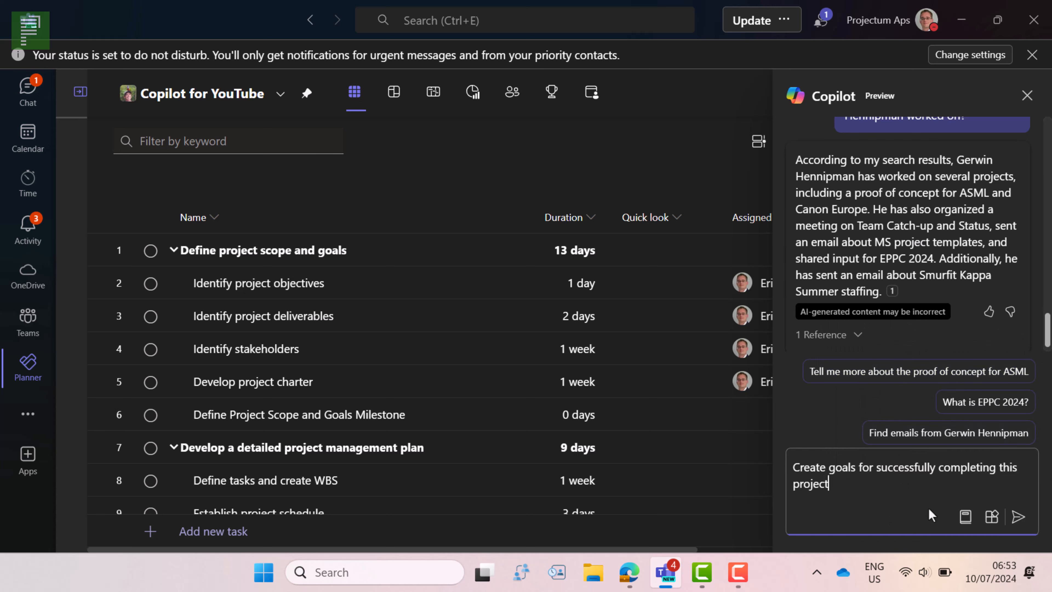
click(1019, 518)
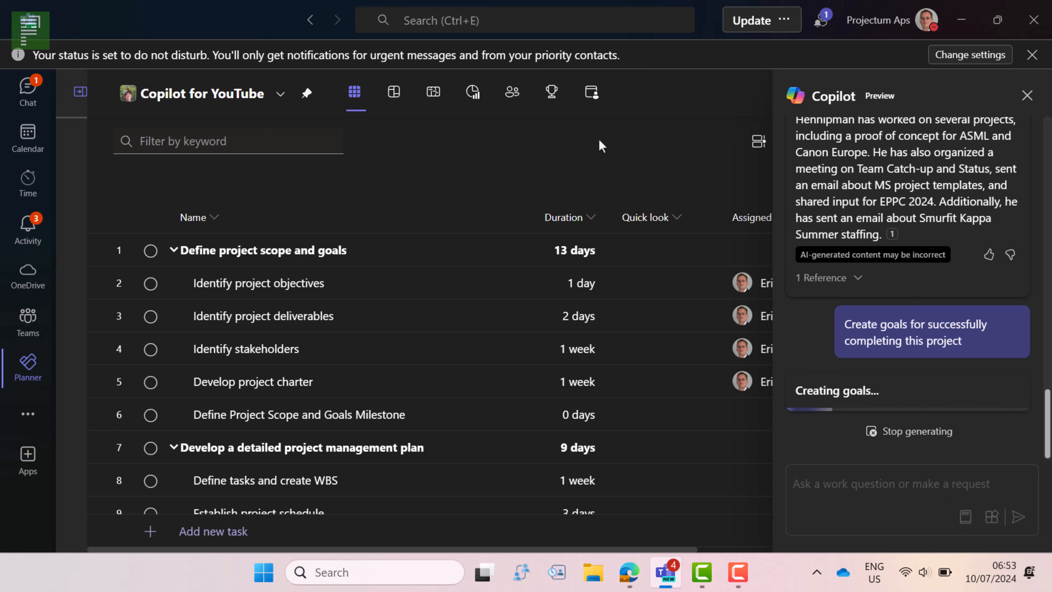
Open the plan's goals and review the ones Copilot generated, from the launch goal down to the project scope goal.
click(552, 93)
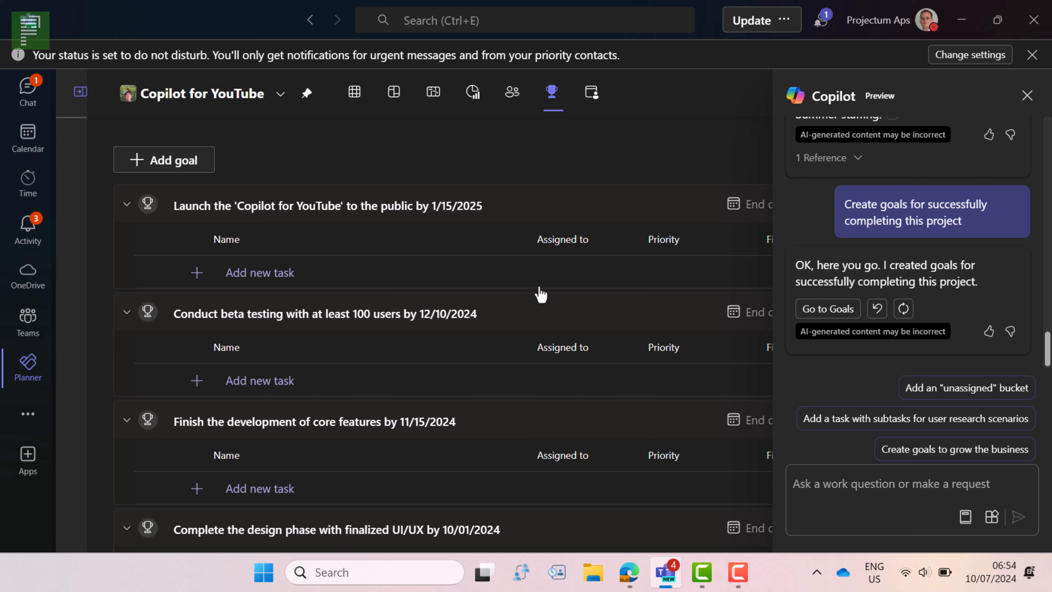
scroll(541, 297, down, 2)
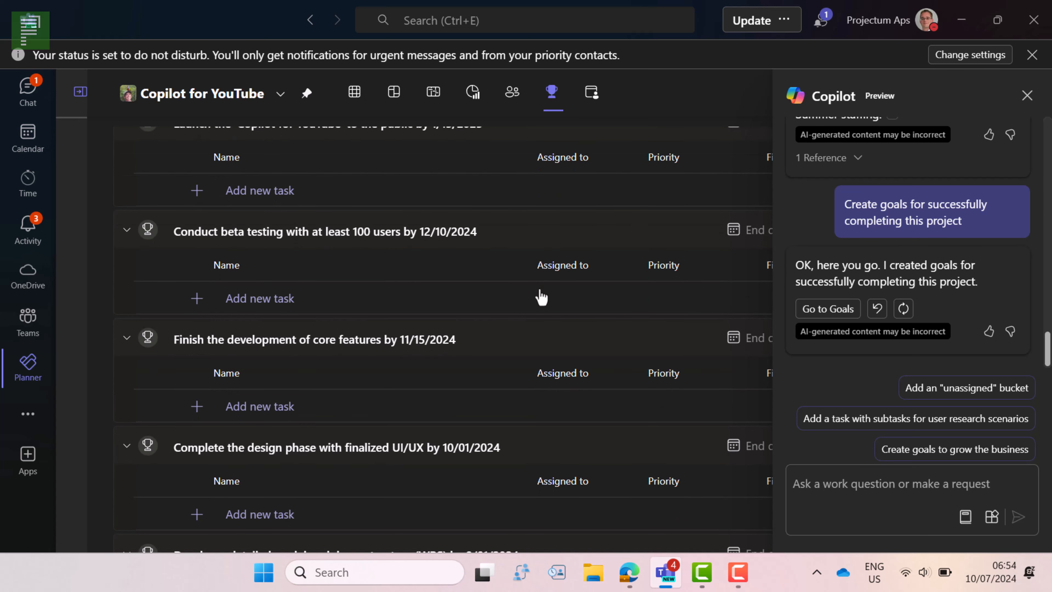
scroll(541, 298, down, 2)
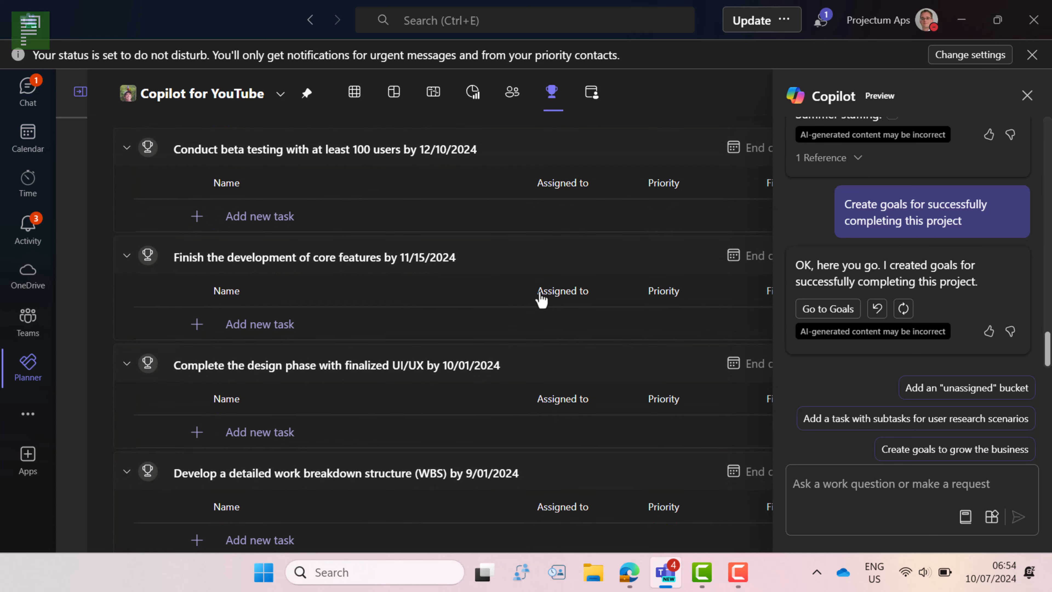
scroll(540, 298, down, 2)
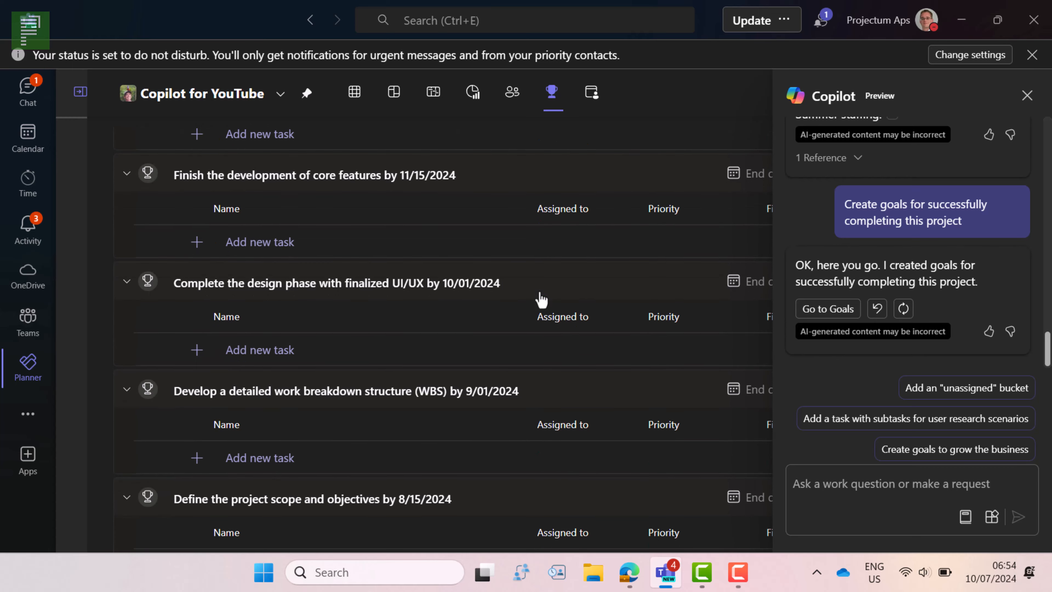
scroll(540, 293, down, 1)
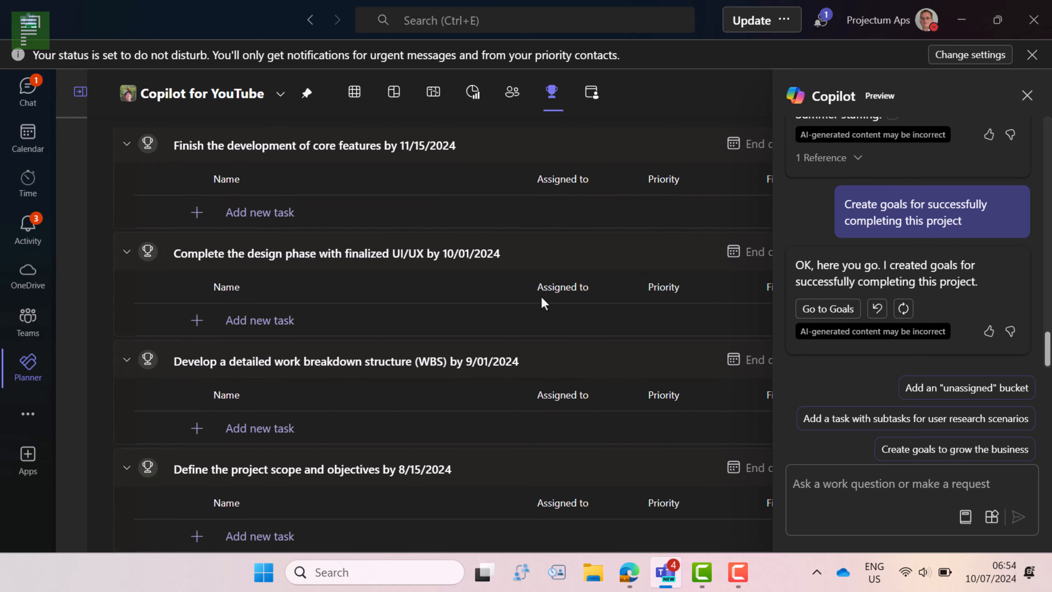
click(357, 103)
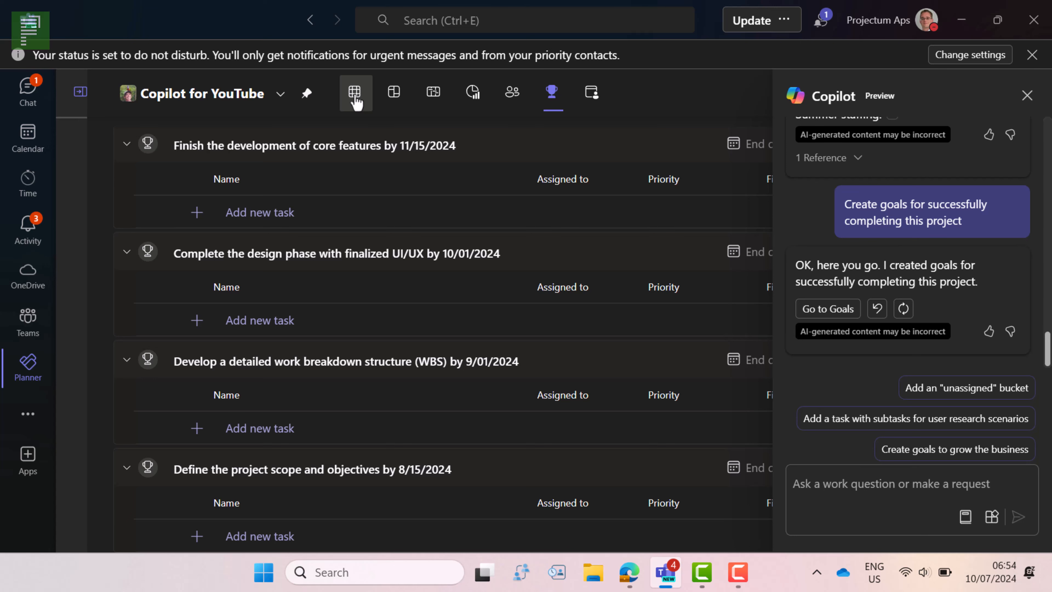
scroll(380, 211, up, 5)
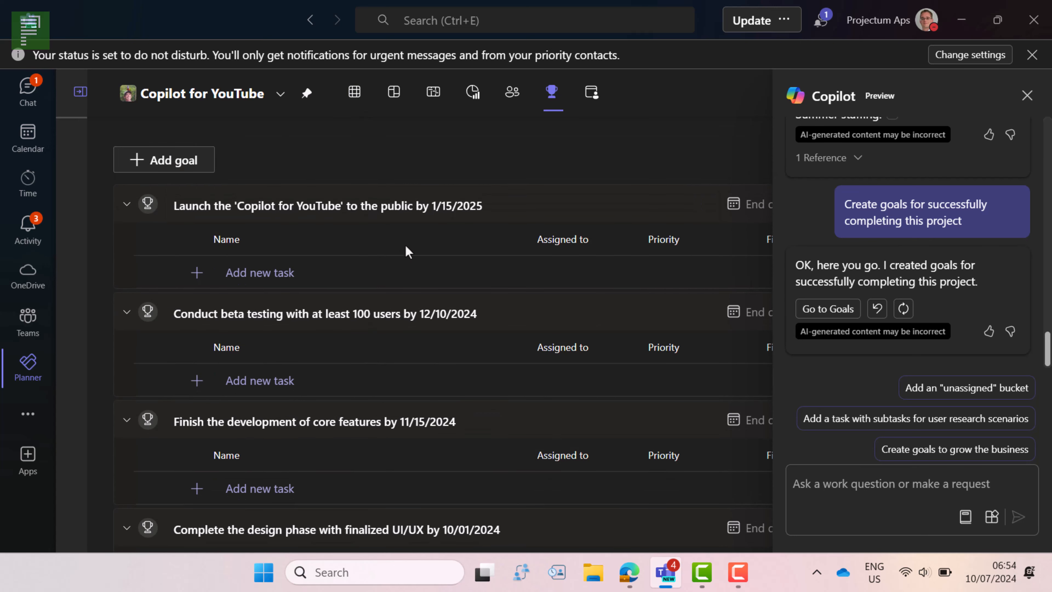
Ask Copilot to "Link all tasks I'm assigned to, to the Launch the copilot for YouTube goal.".
click(860, 486)
text(A)
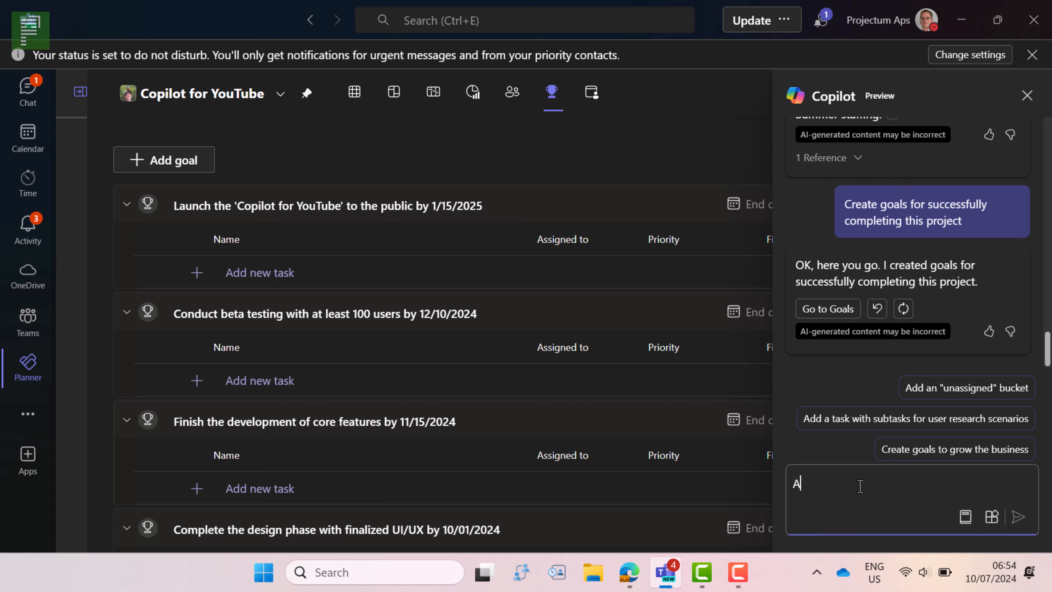
text(dd all tasks I'm add)
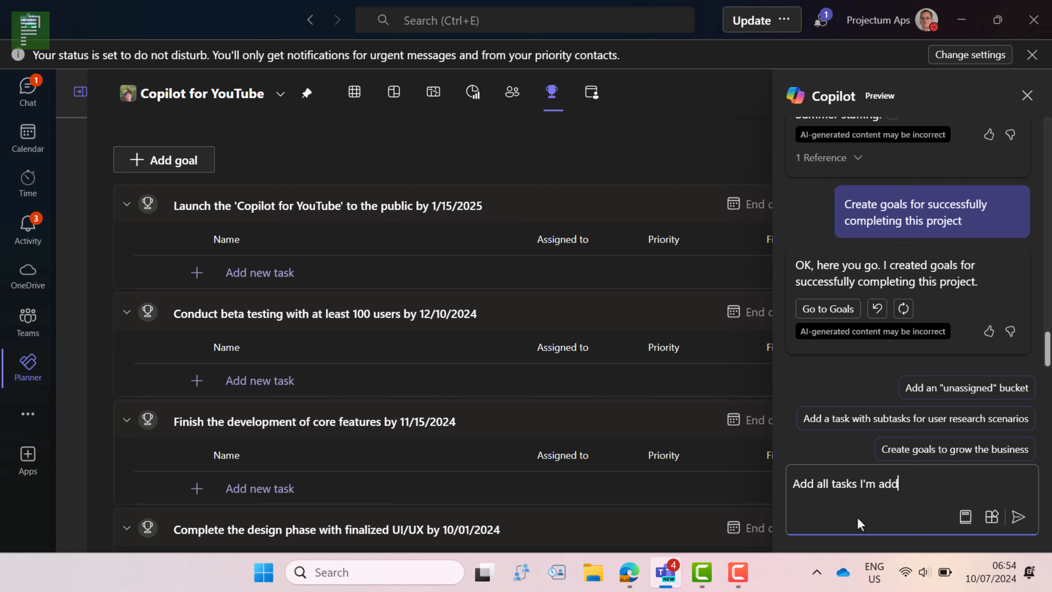
key(BackSpace)
key(BackSpace)
text(ssigned t)
text(o in)
key(BackSpace)
key(BackSpace)
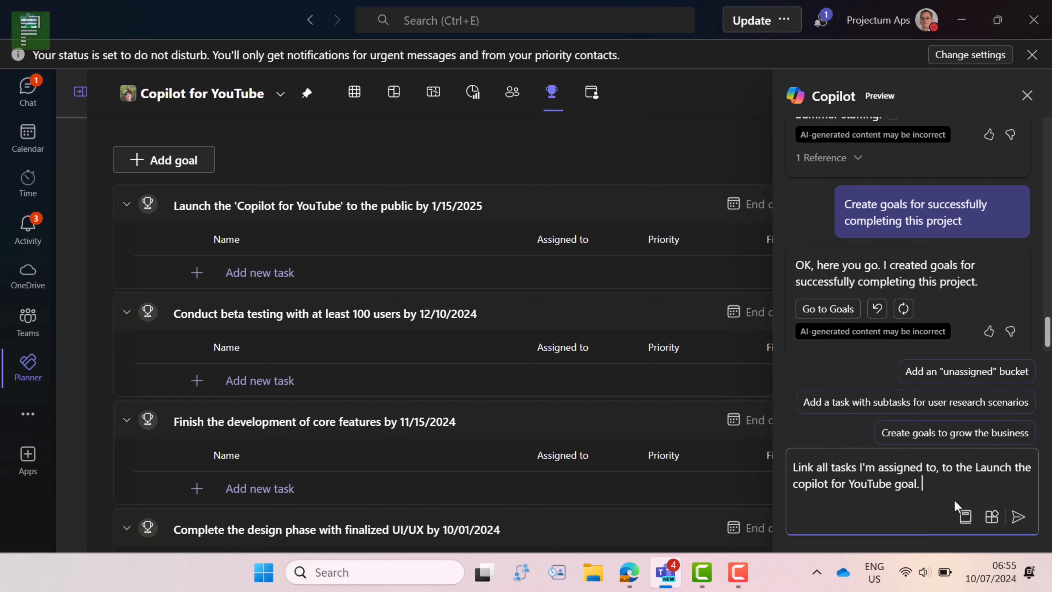
key(Return)
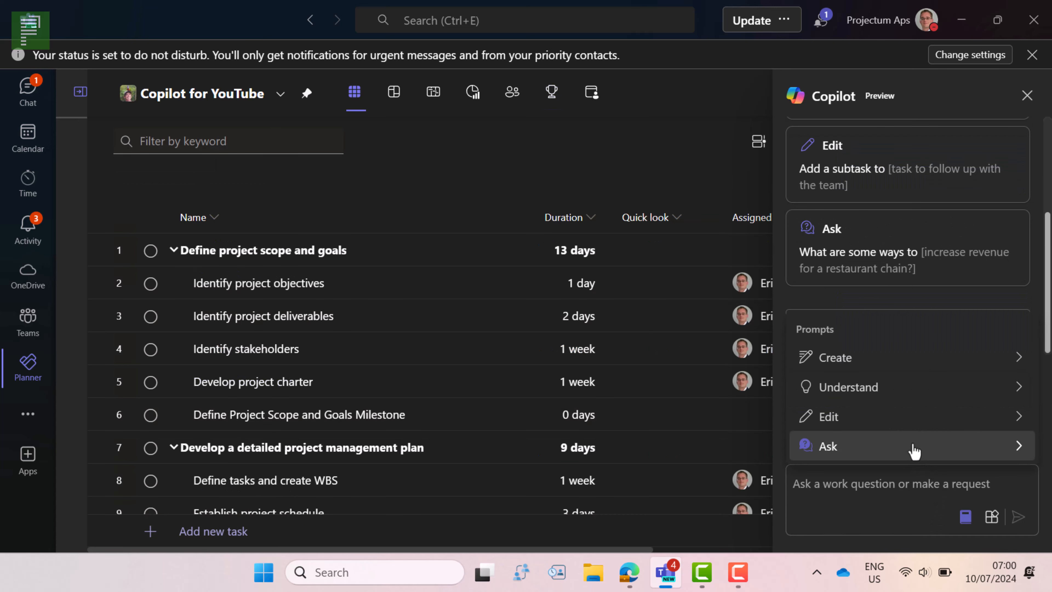
Look over Copilot's Ask prompts, and use its Understand prompt to request "Give me a status report for this plan".
click(914, 451)
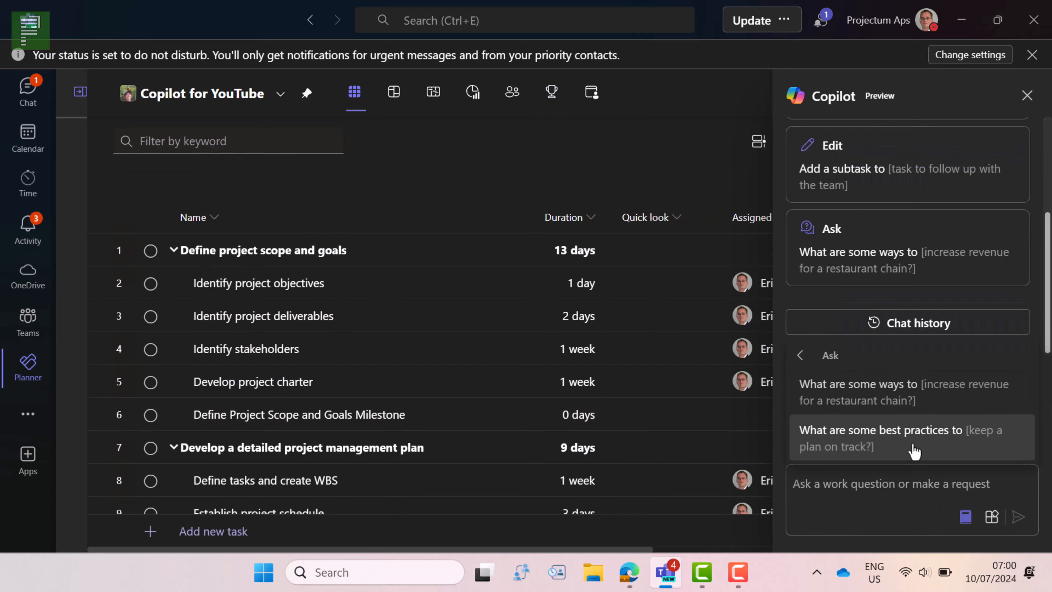
click(797, 356)
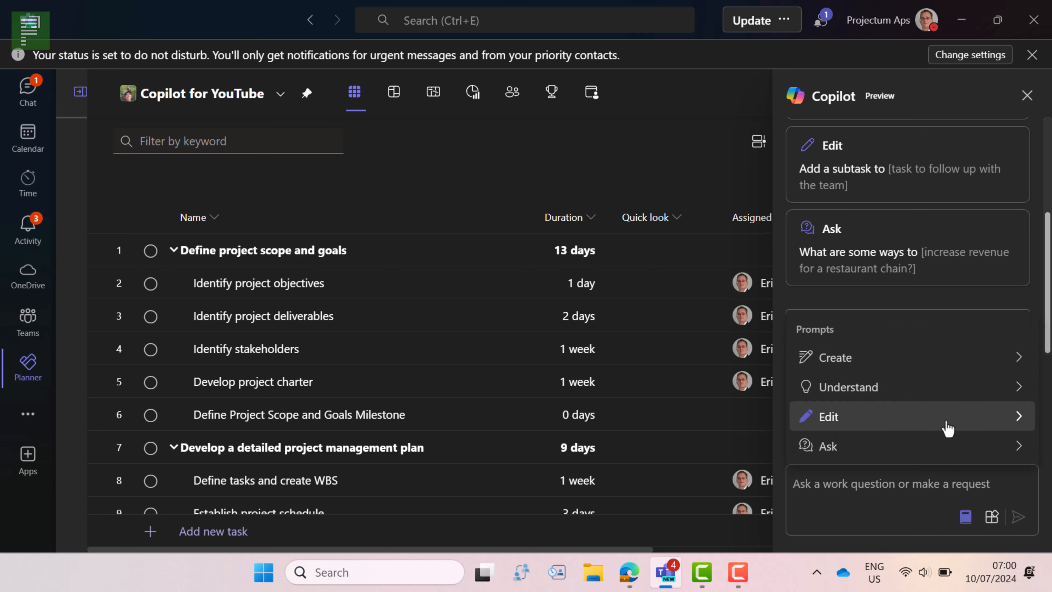
click(963, 402)
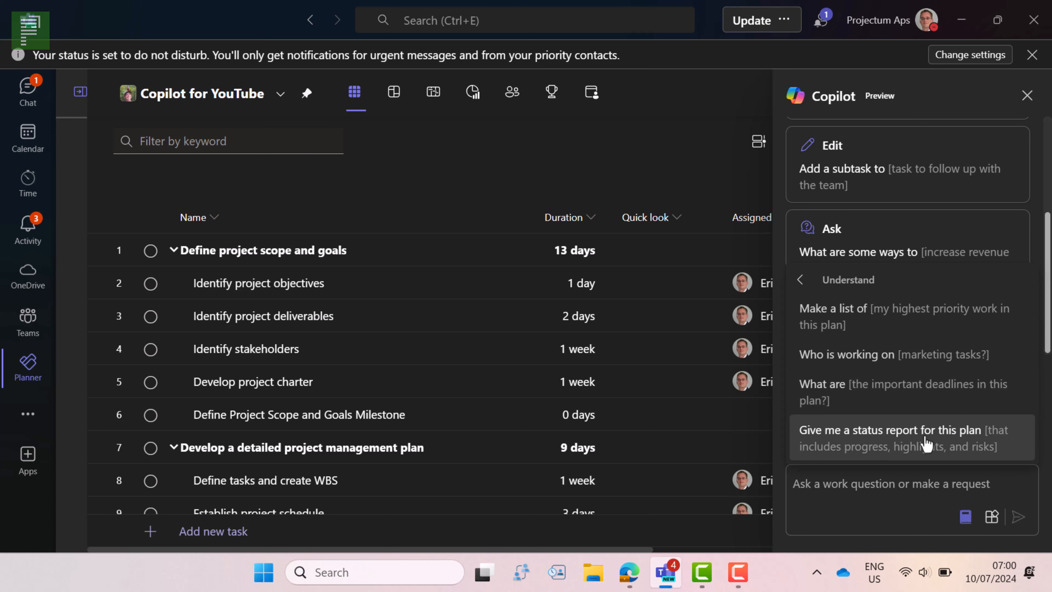
click(943, 449)
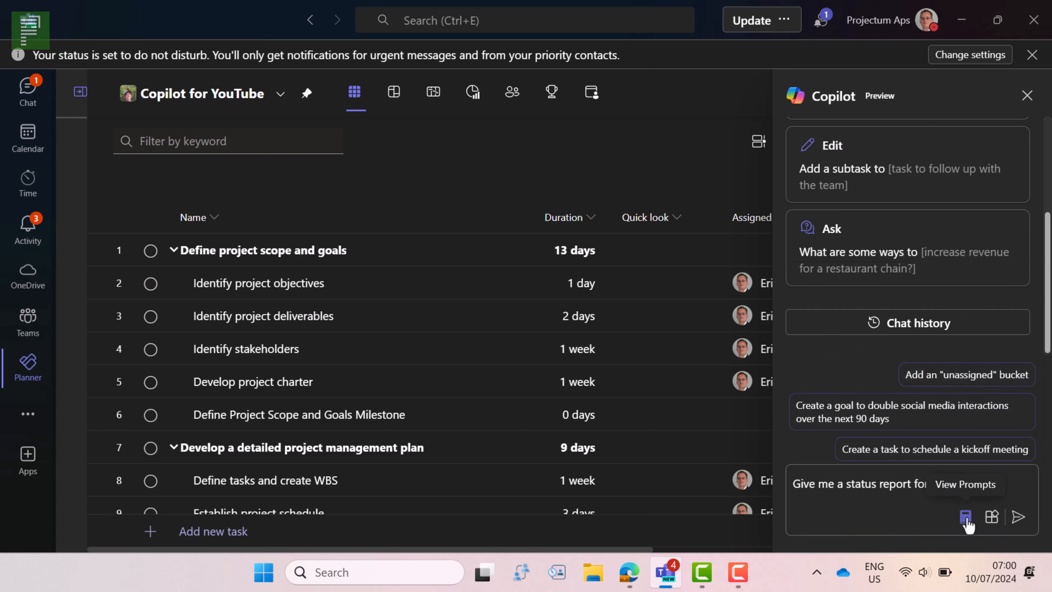
click(965, 517)
click(903, 387)
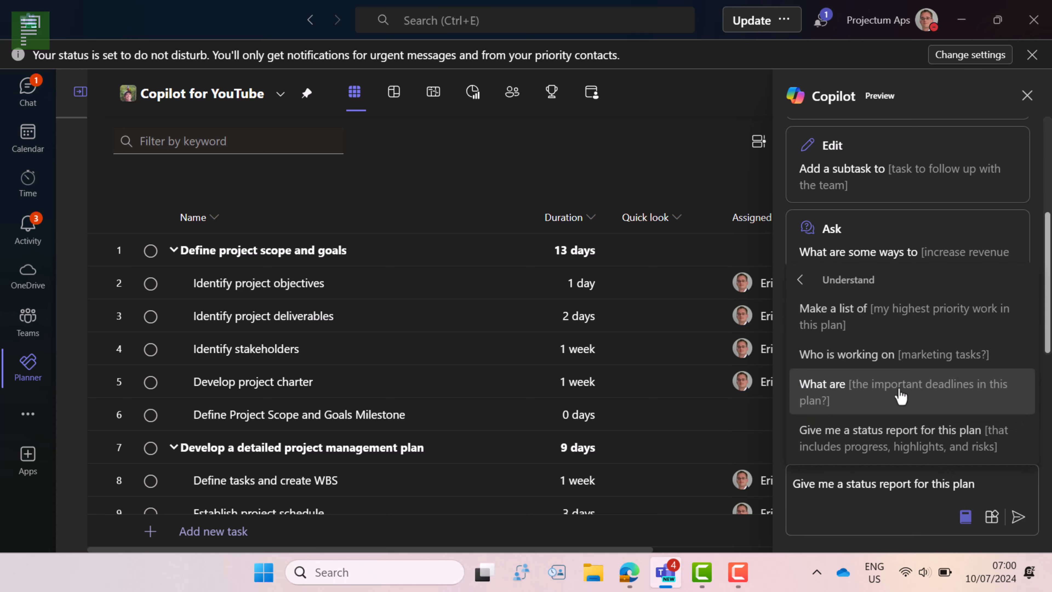
click(868, 440)
key(Return)
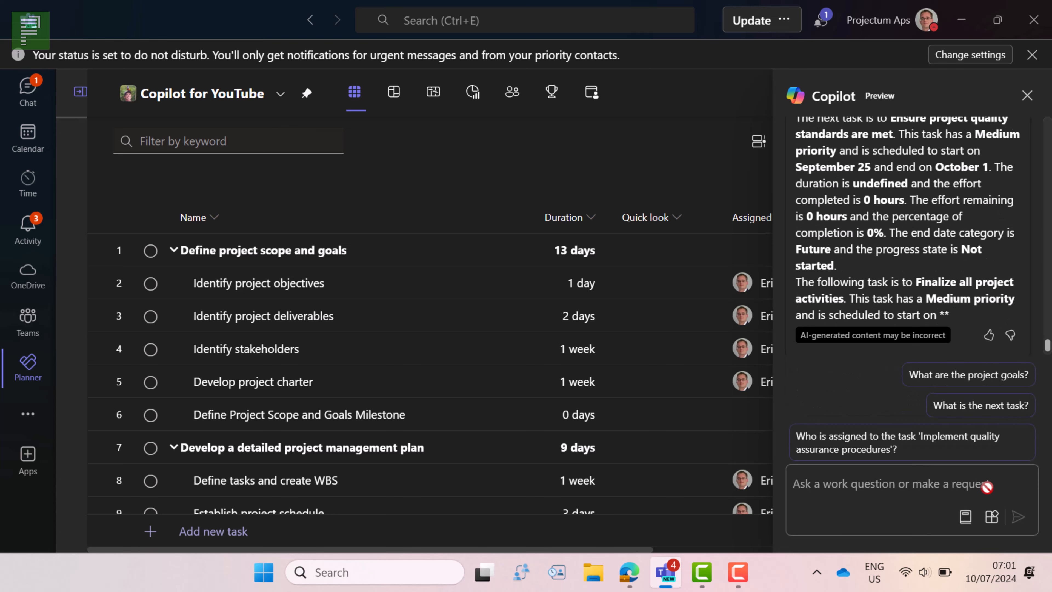
Read Copilot's status report from its beginning through the Identify stakeholders task.
drag(1048, 344, 1047, 155)
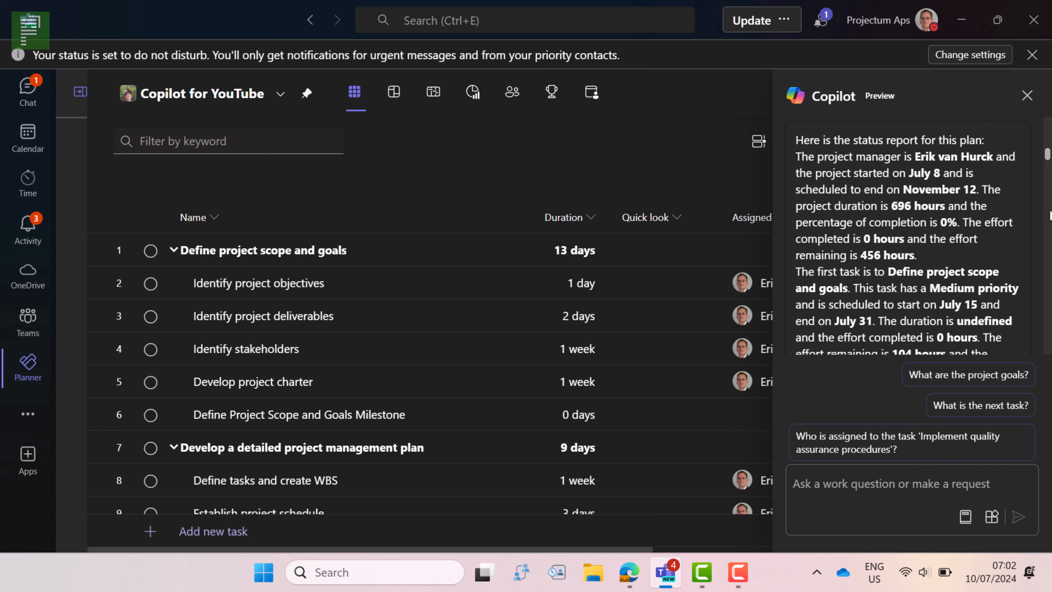
scroll(1007, 257, down, 2)
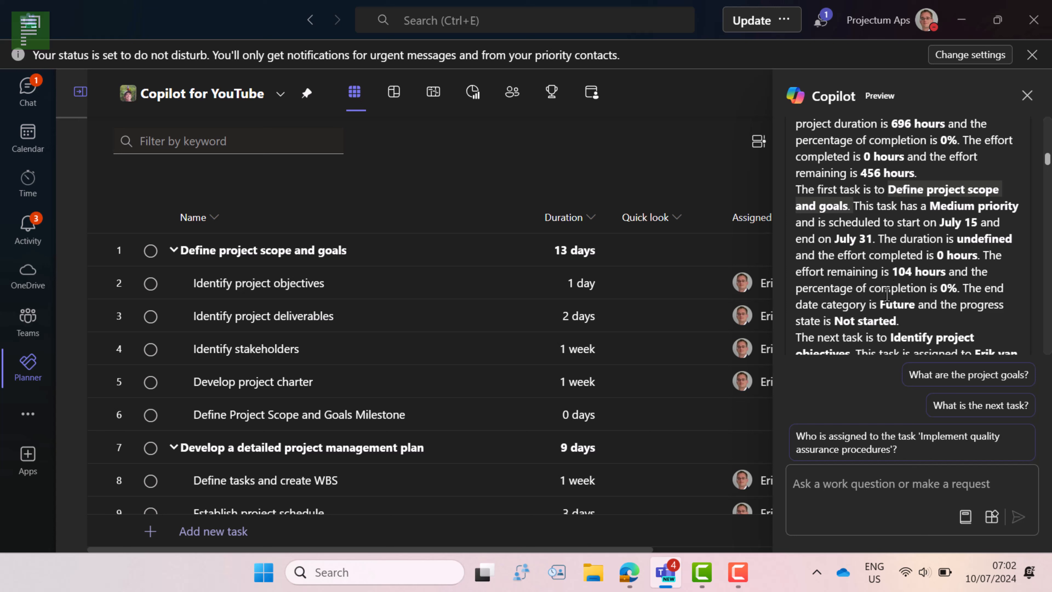
scroll(886, 304, down, 3)
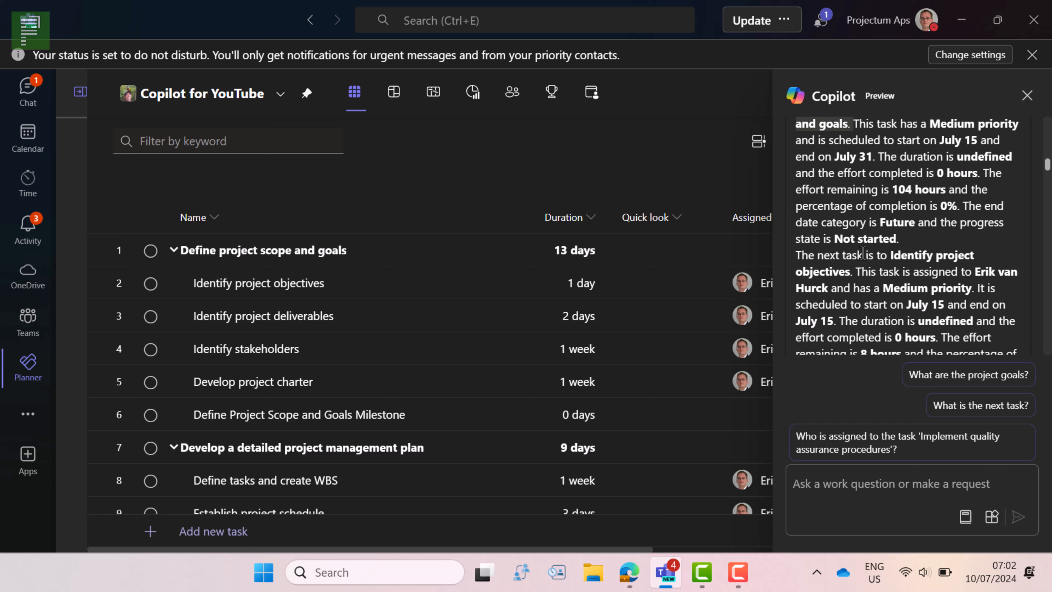
scroll(925, 442, down, 5)
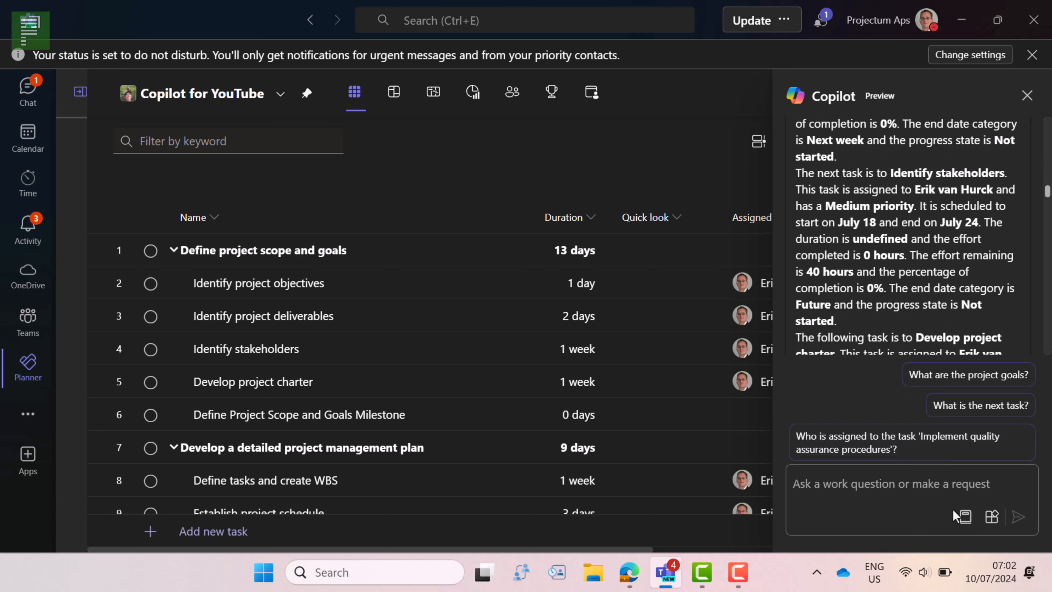
Draft Copilot's plan status report request, limiting it to the most important things like summary task progress, and changes compared to the baseline.
click(965, 517)
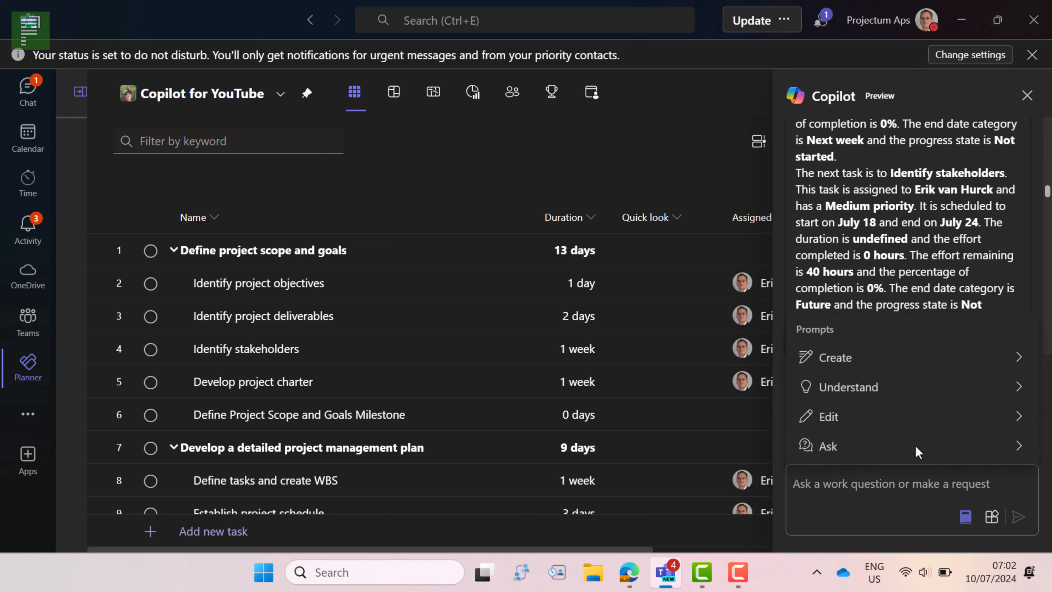
click(875, 396)
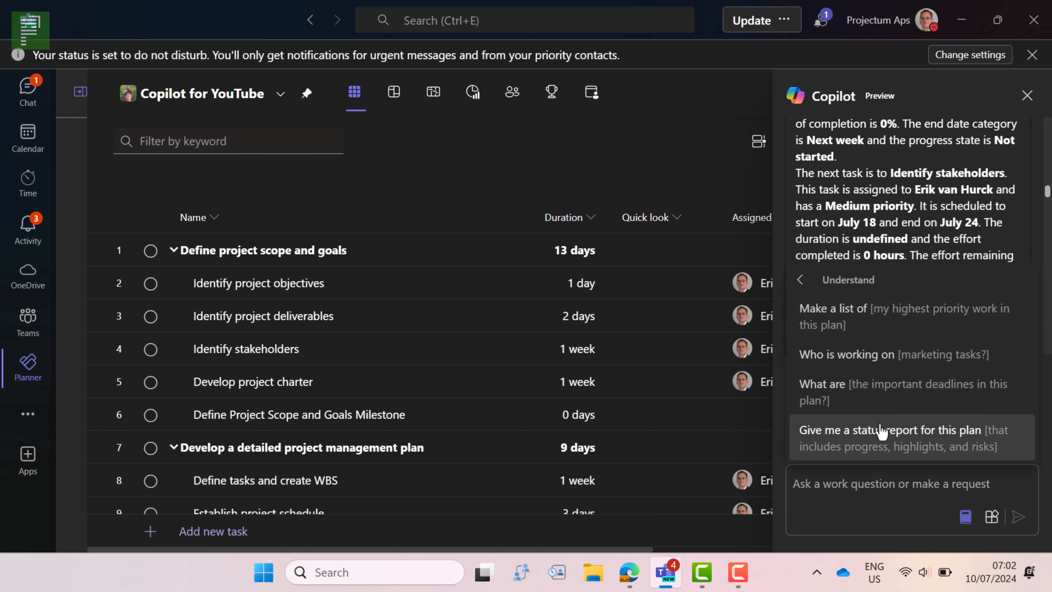
click(829, 446)
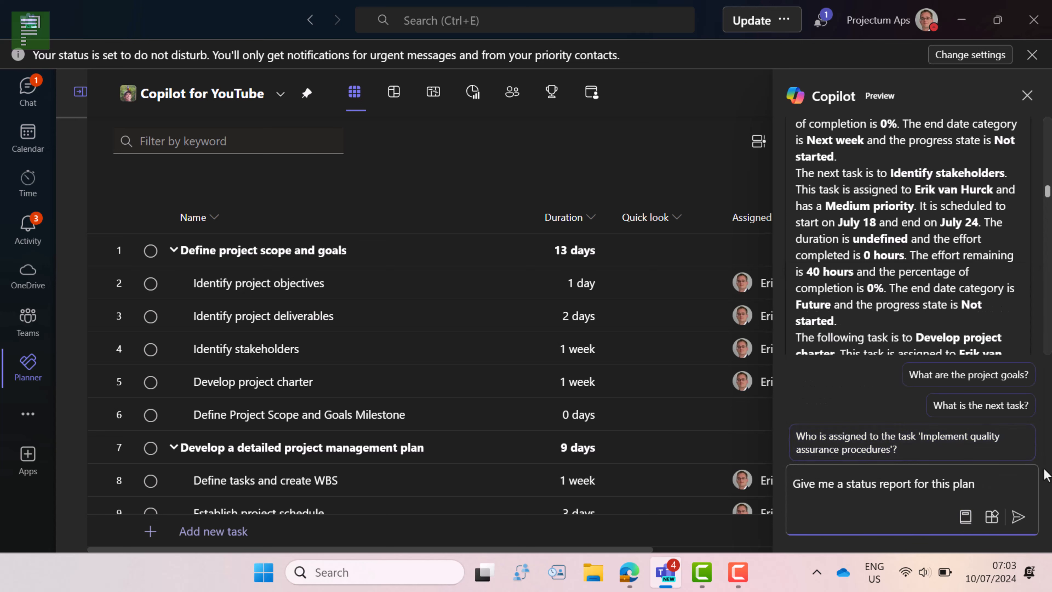
text(Only focuss)
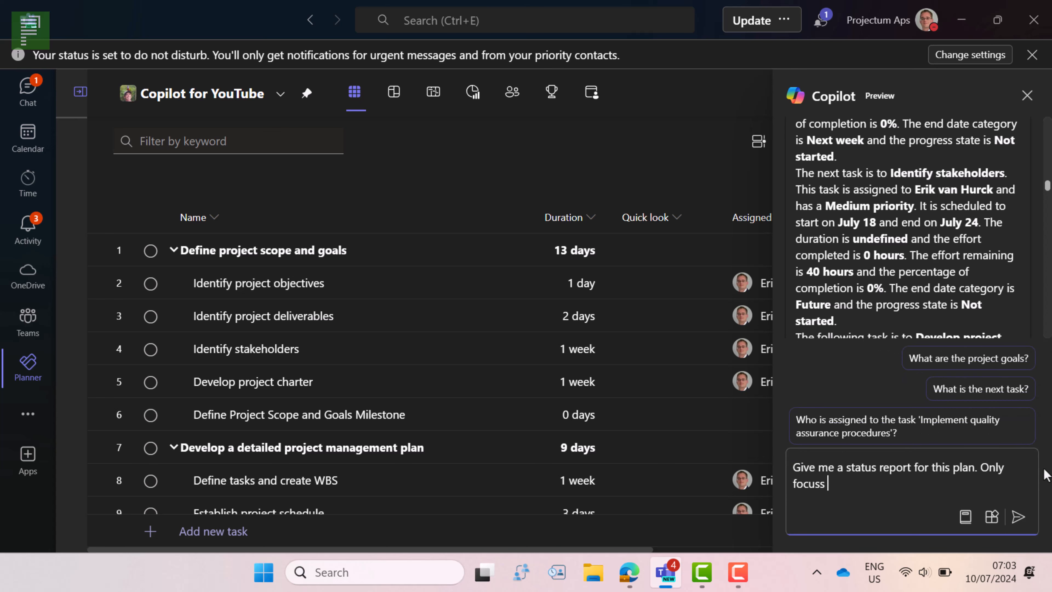
text( on the)
key(Left)
key(Left)
key(Left)
key(Left)
key(Left)
key(Left)
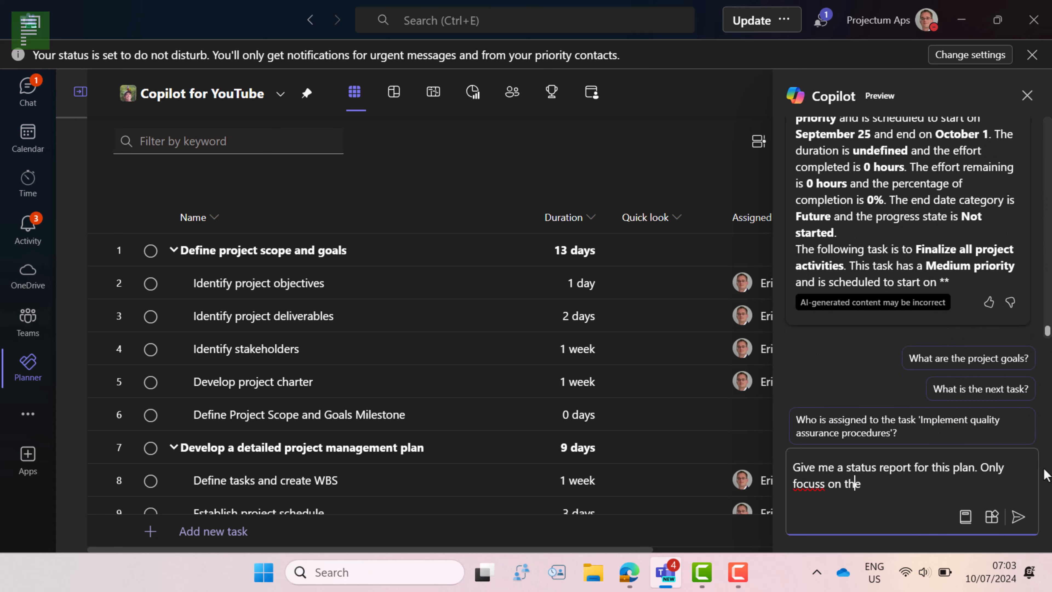
key(BackSpace)
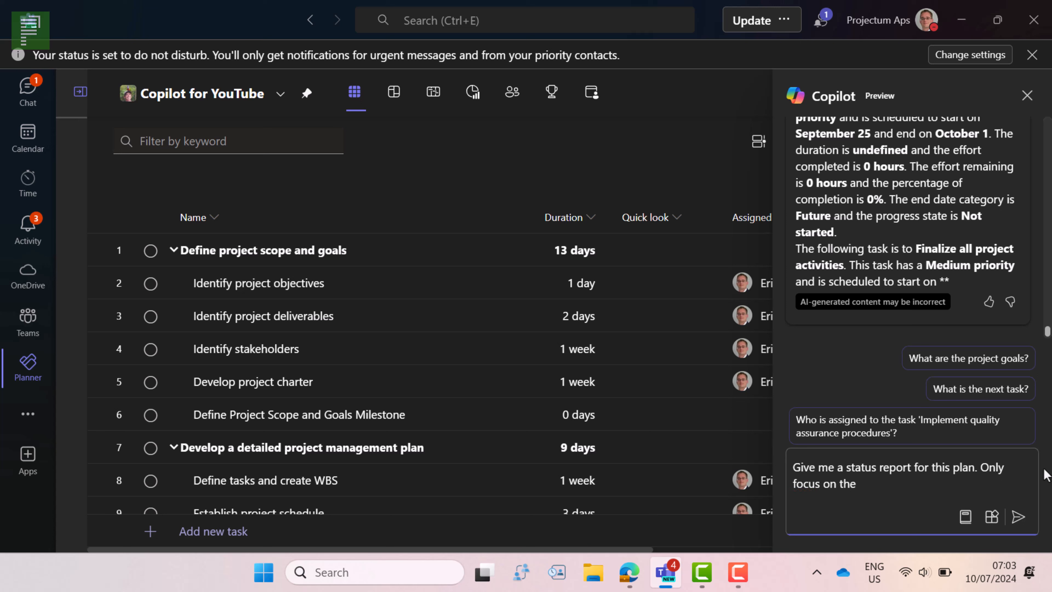
text(most important things like summary task progress, and changes compared to the baseline)
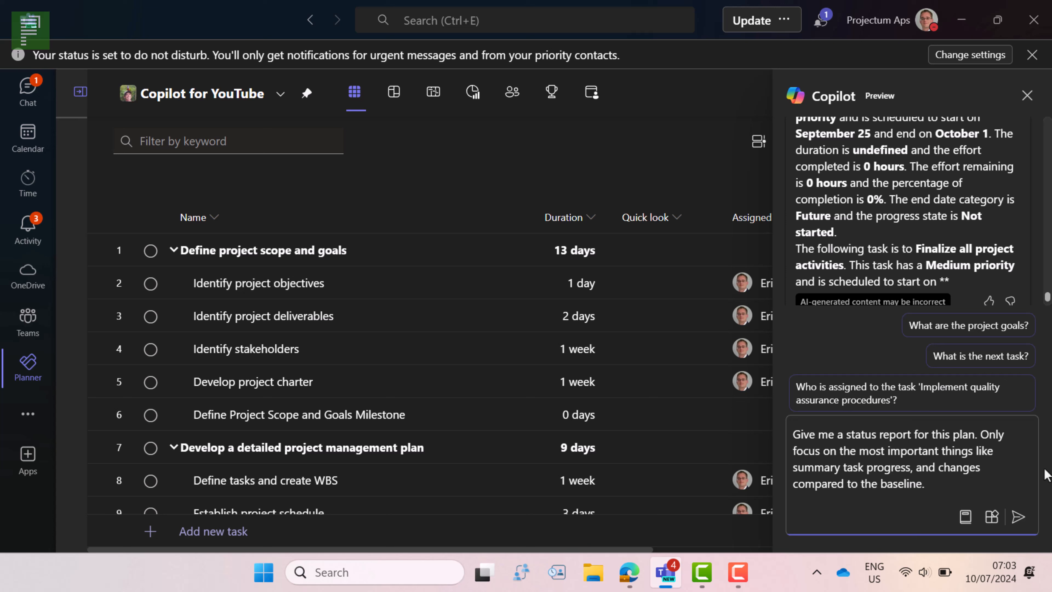
Extend the status report request with "Highlight total duration and effort as well as how many tasks each resource has." and send it.
text(. Highlight total dur)
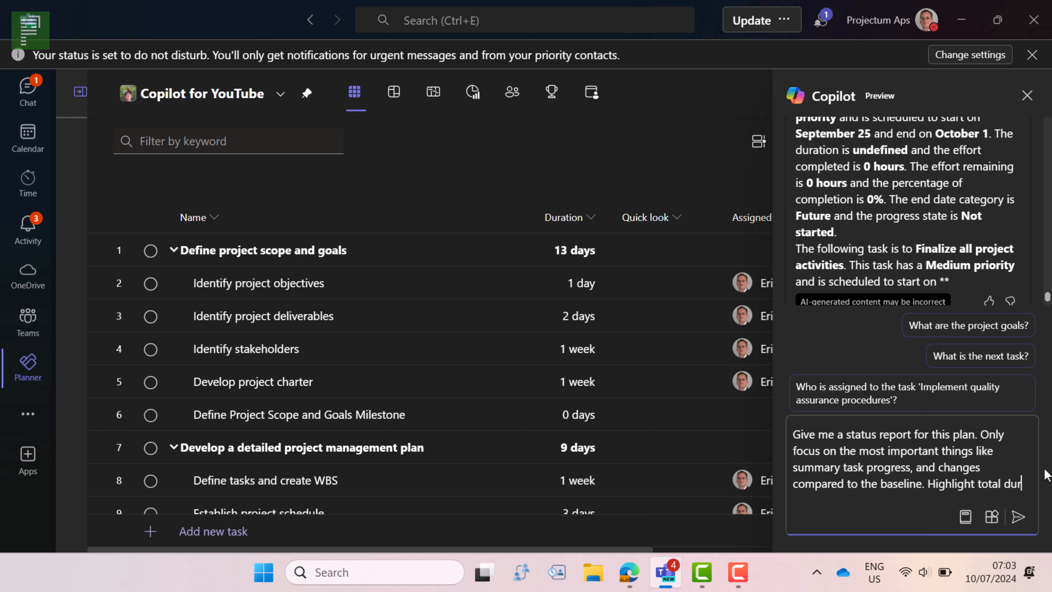
text(ation and )
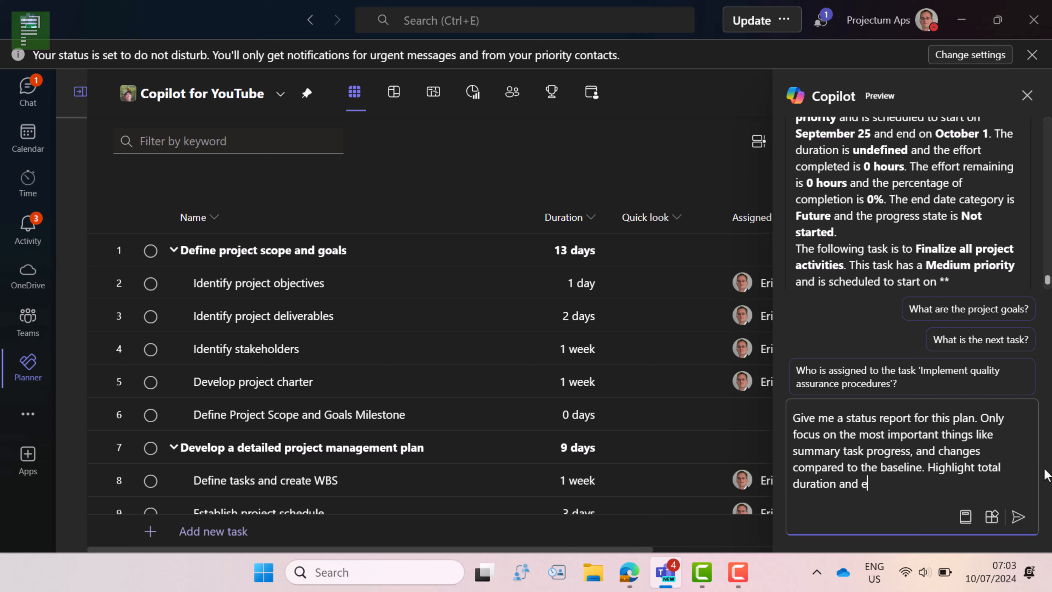
text(effort as well as how )
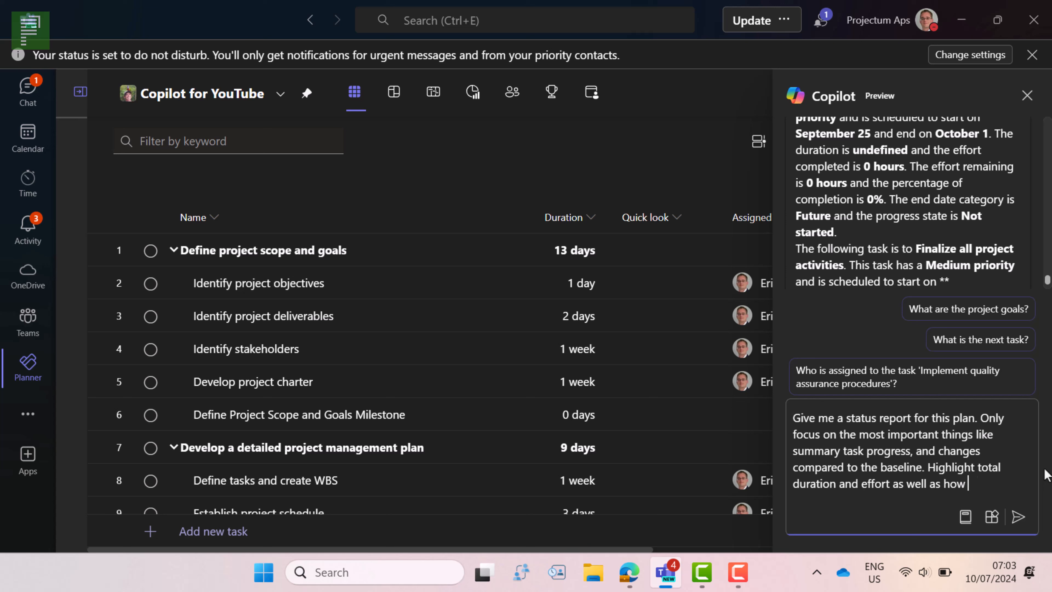
text(many task)
text(s each)
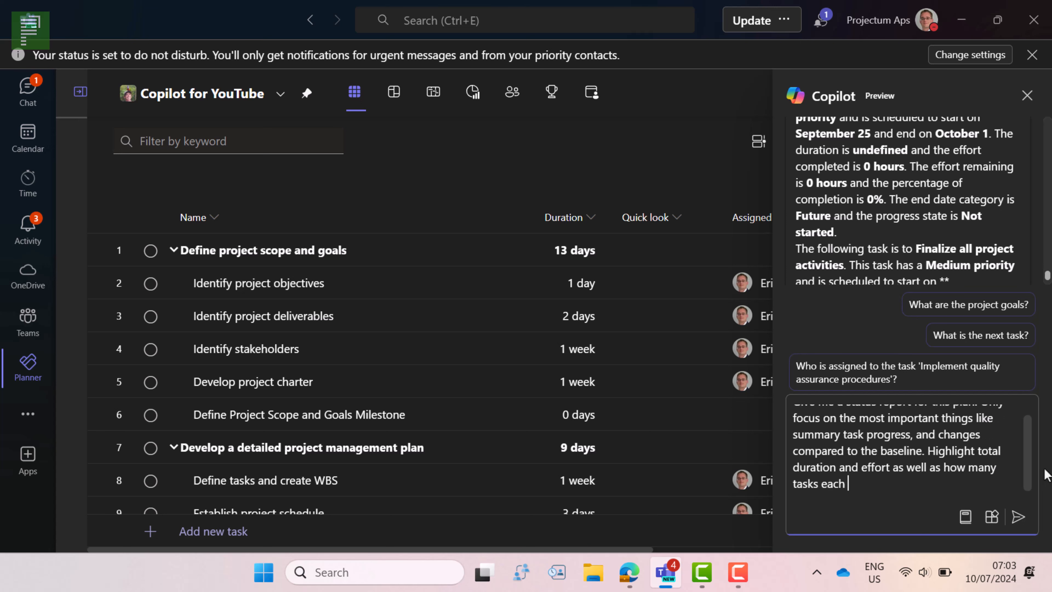
text( resource has.)
key(Return)
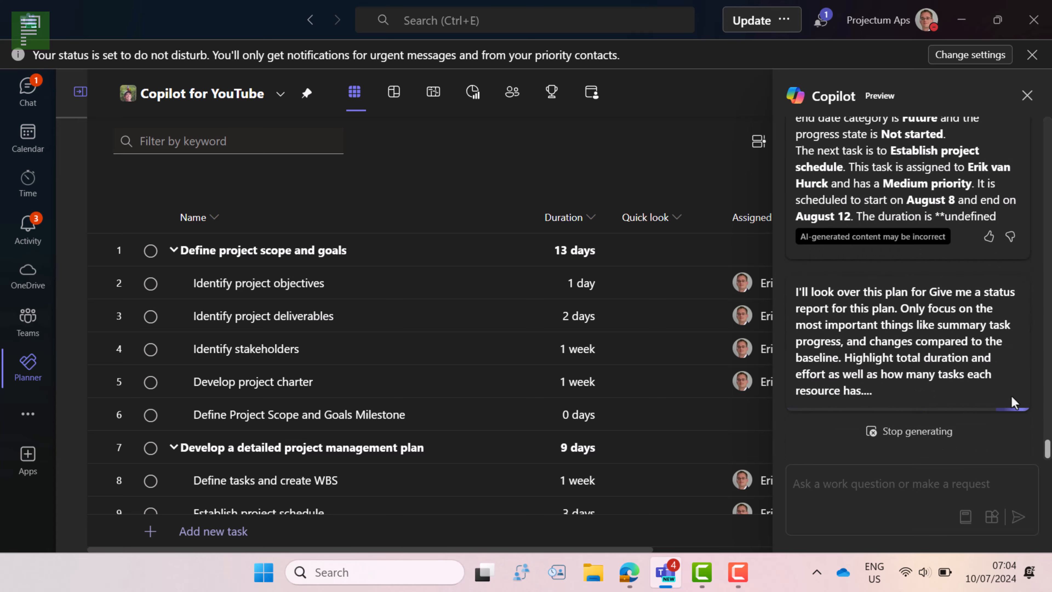
Look back through Copilot's status report output, from the project budget task up to the project objectives and deliverables.
scroll(913, 277, up, 5)
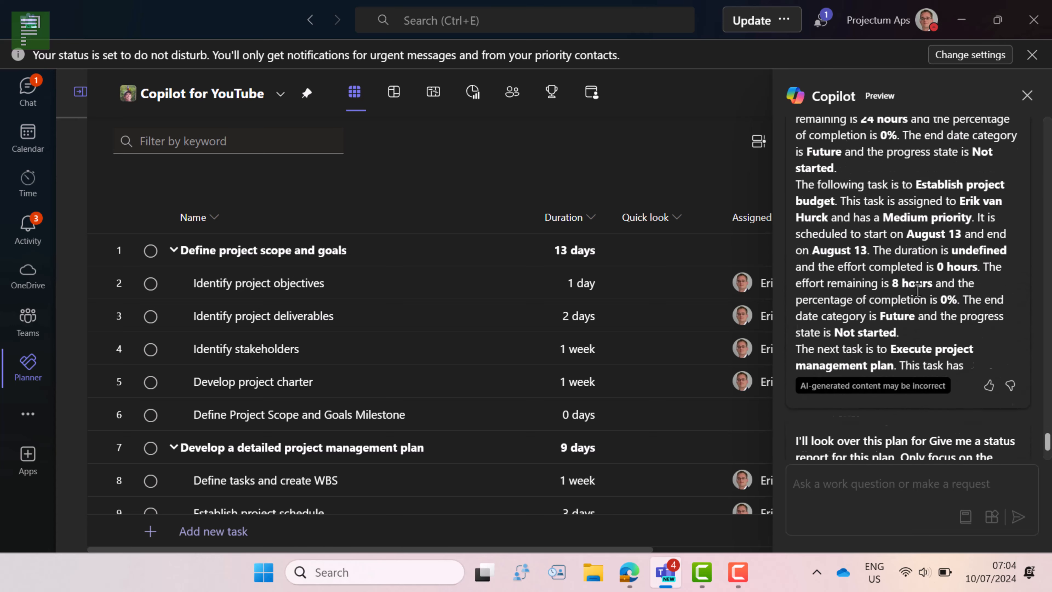
scroll(913, 277, up, 10)
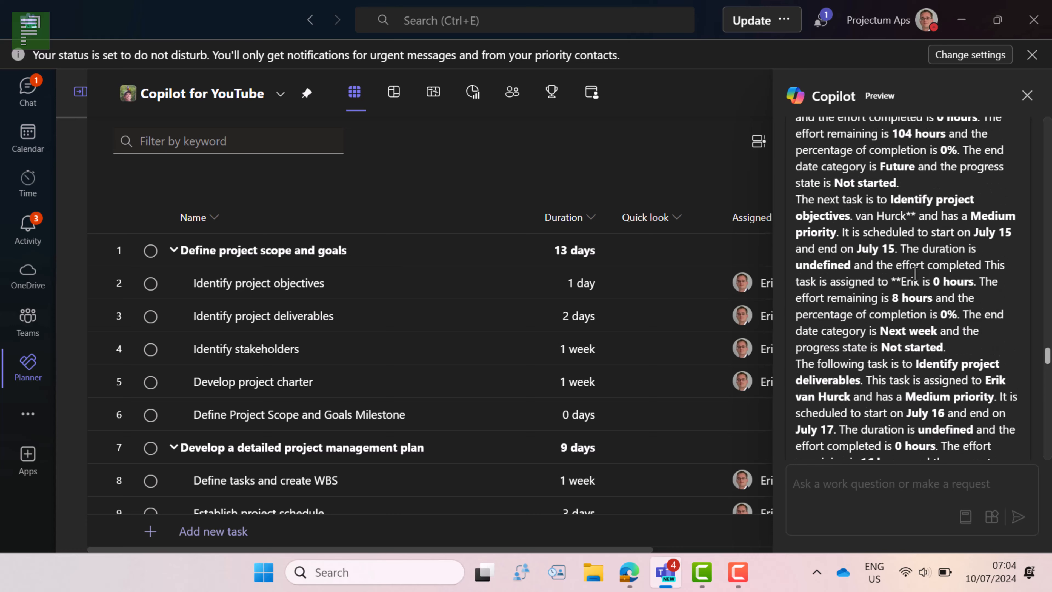
scroll(916, 277, up, 4)
scroll(915, 278, down, 7)
scroll(915, 277, up, 4)
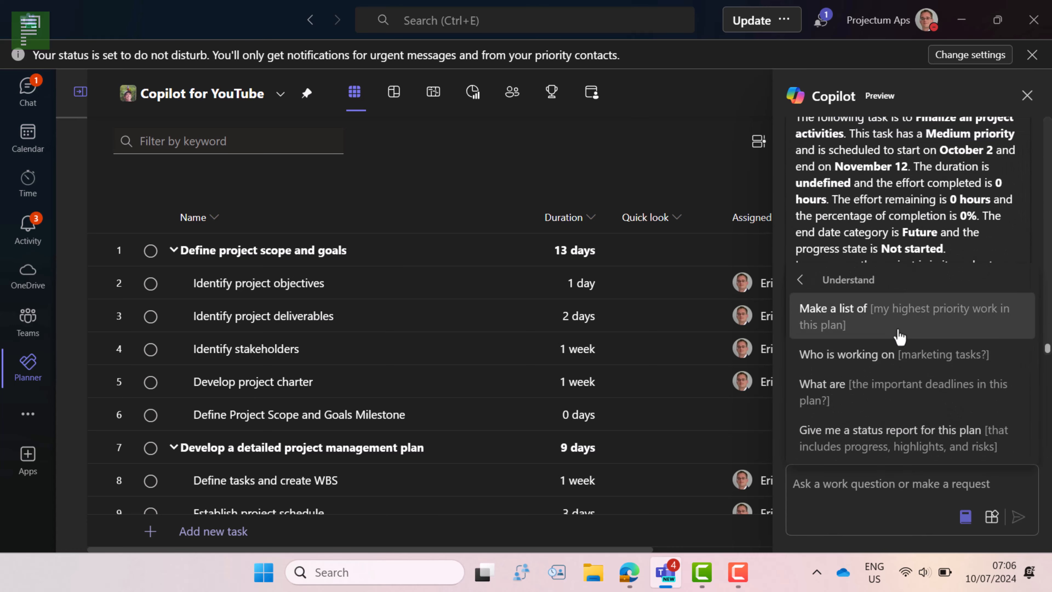
Use Copilot's Understand prompt to ask "Who is working on defining the project scope and goals" and read the reply.
click(906, 358)
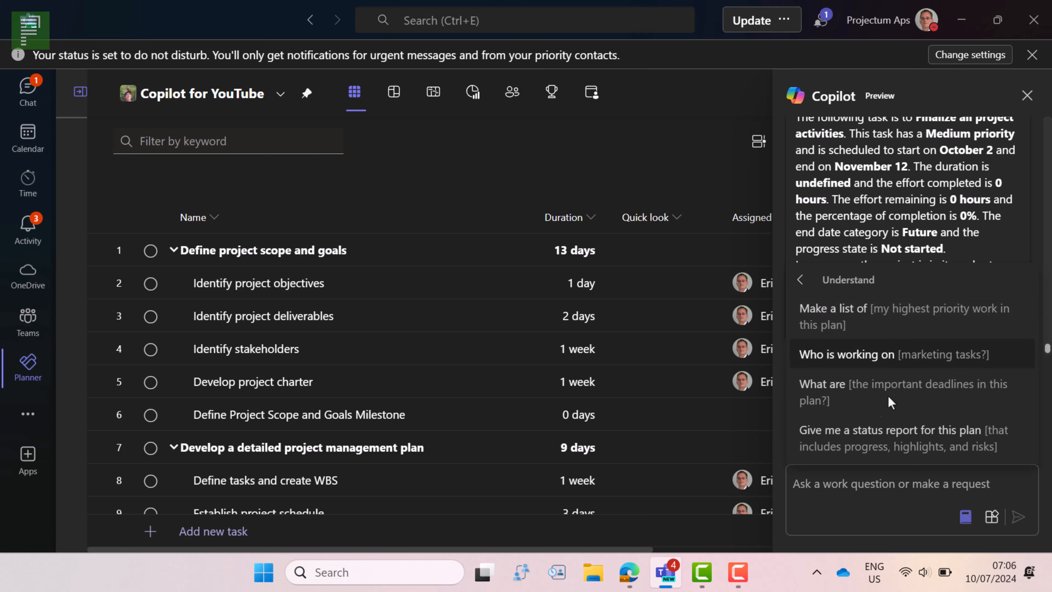
text(def)
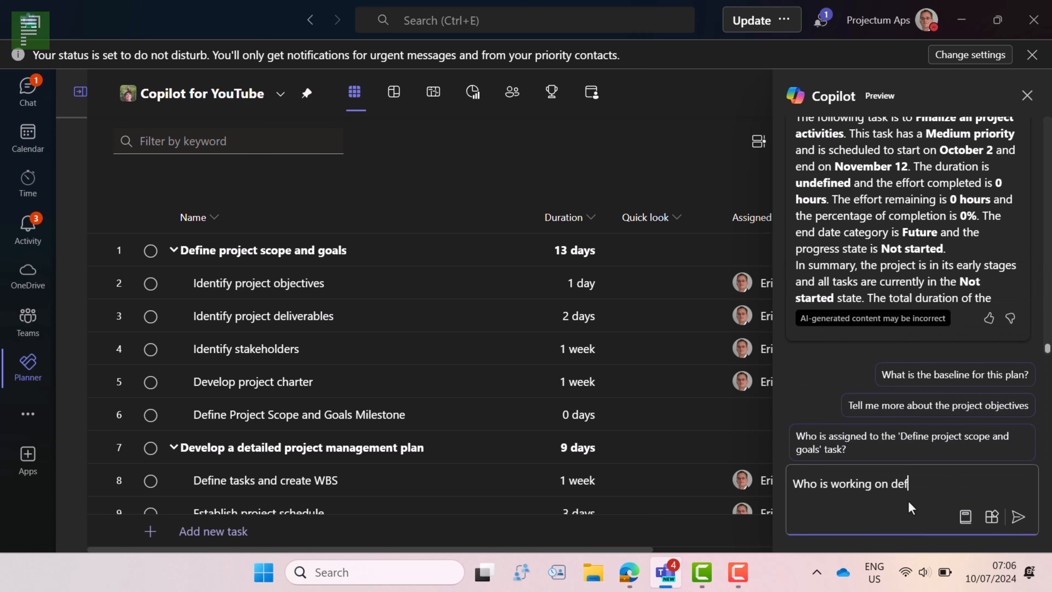
text(ining the project scop)
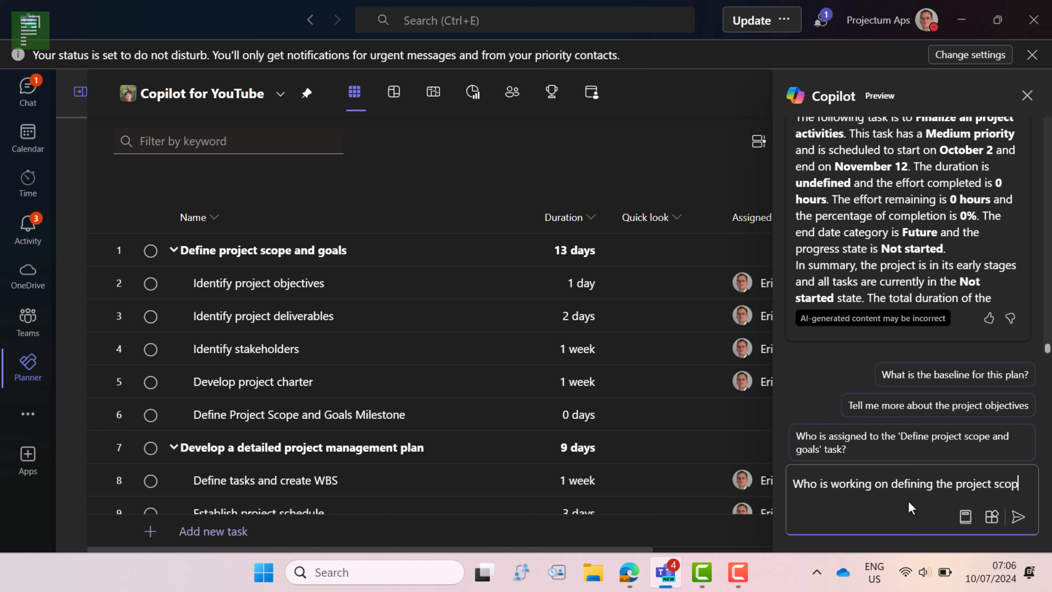
text(e and goals)
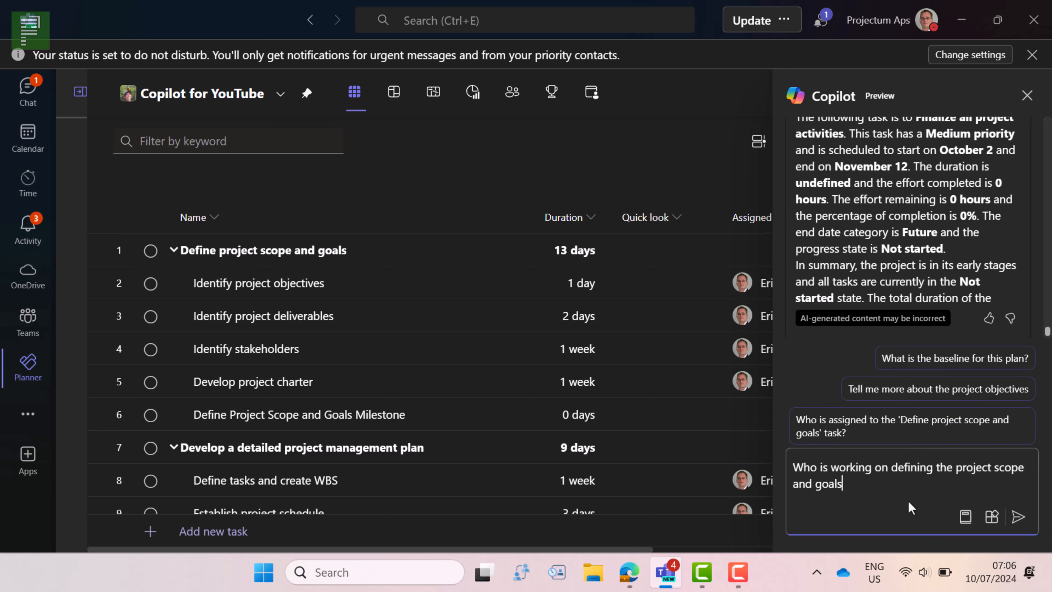
key(Return)
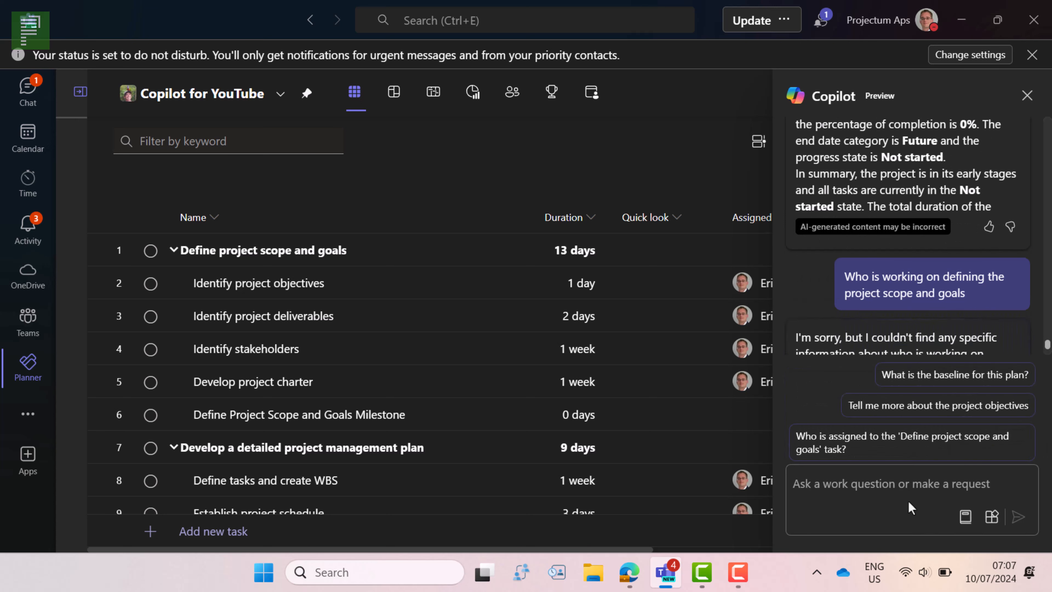
scroll(893, 291, down, 2)
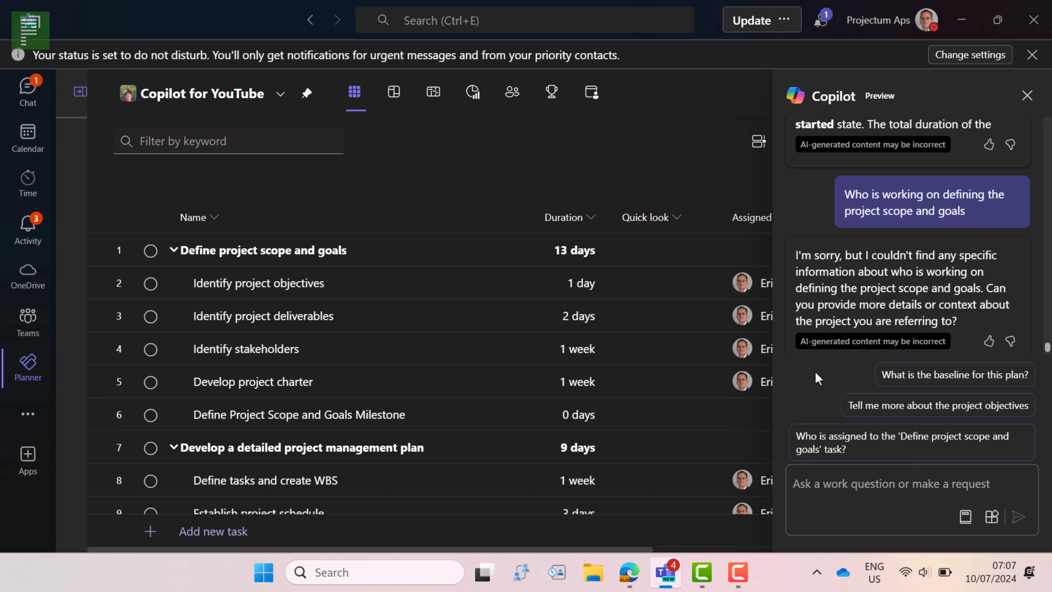
scroll(815, 372, down, 1)
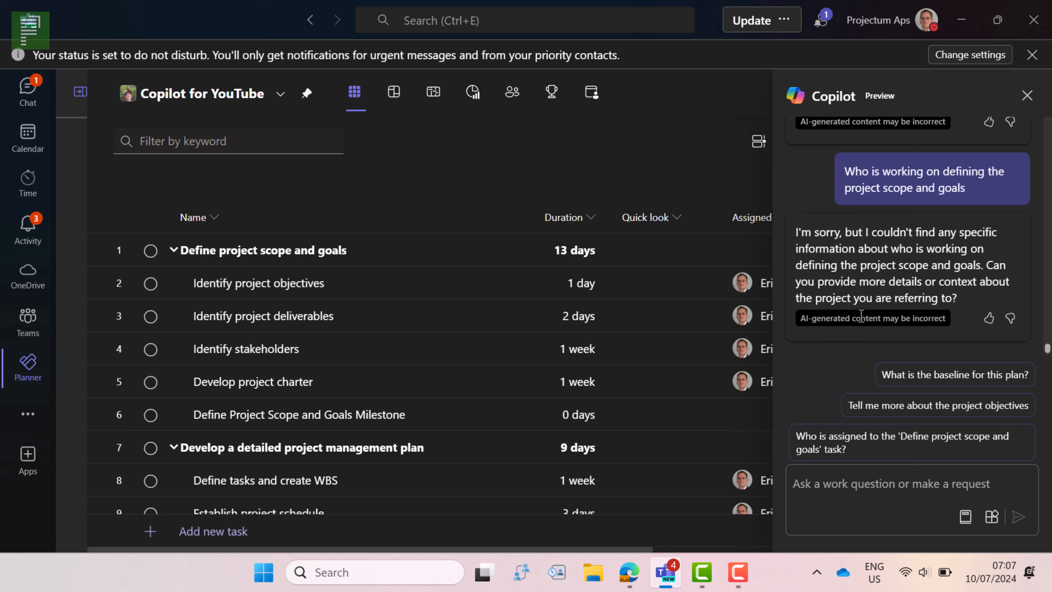
drag(951, 290, 915, 318)
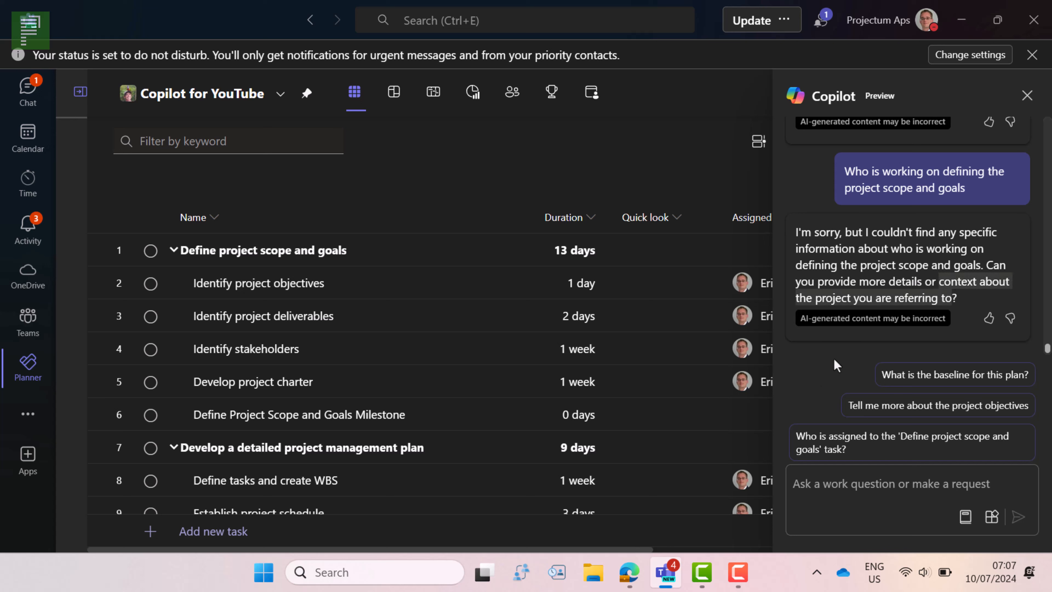
Ask Copilot "who is working on defining the project scope and goals in this project" and read its reply.
click(851, 484)
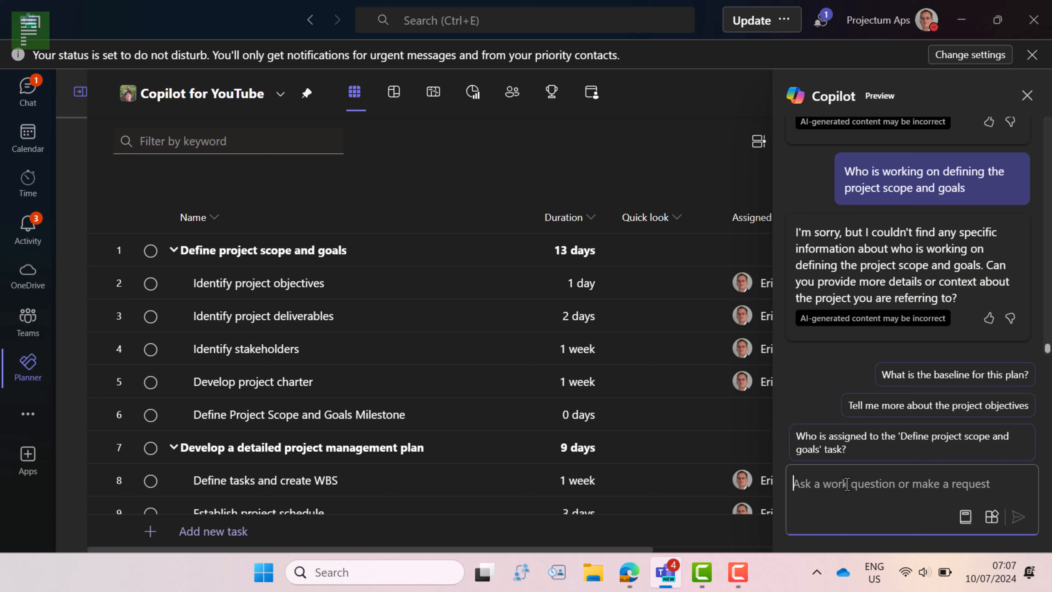
text(who is work)
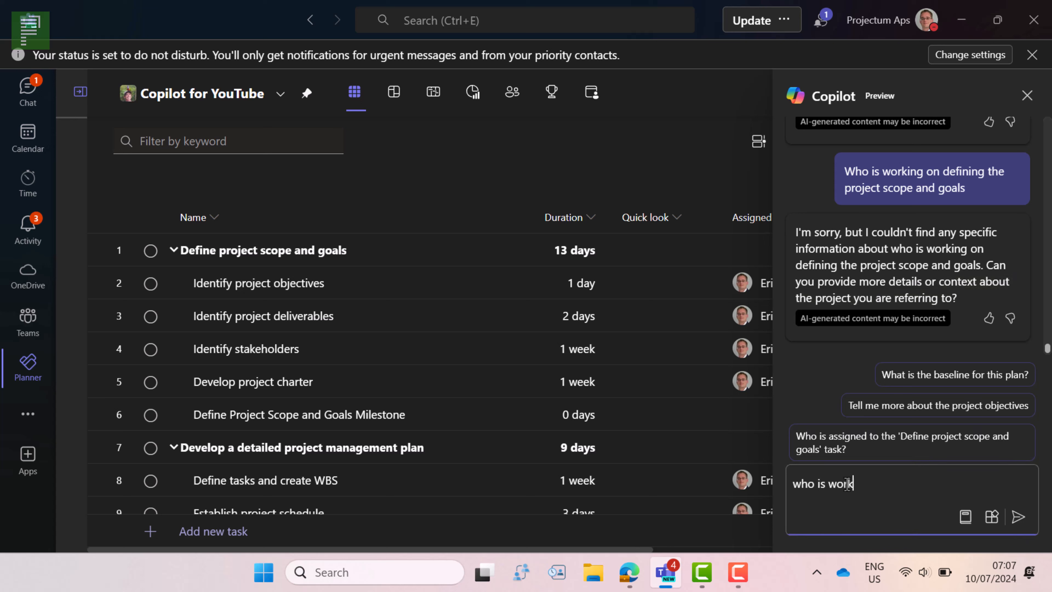
text(ing on defining the project )
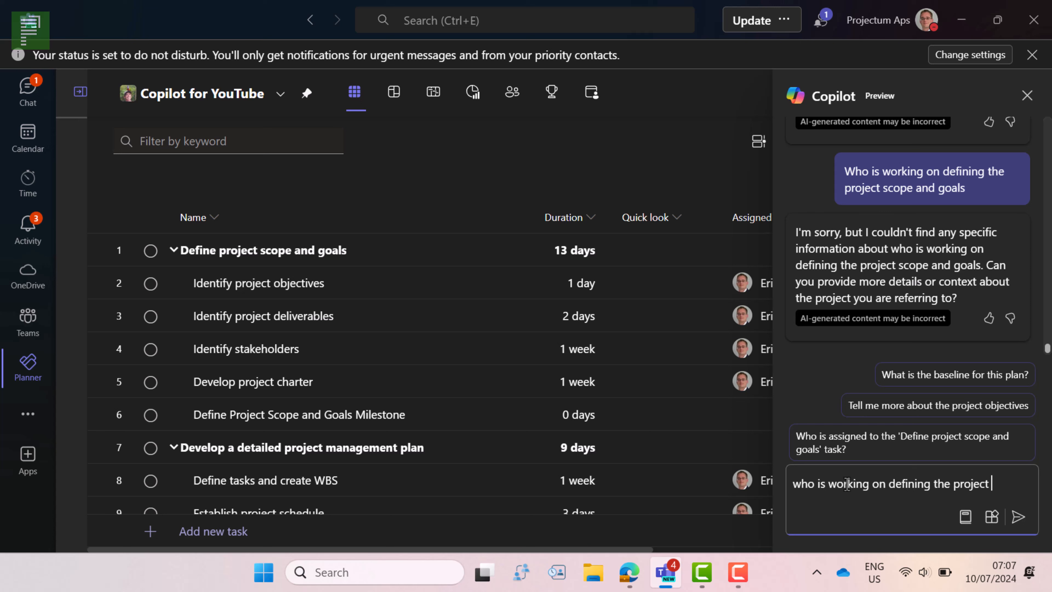
text(scope and goa)
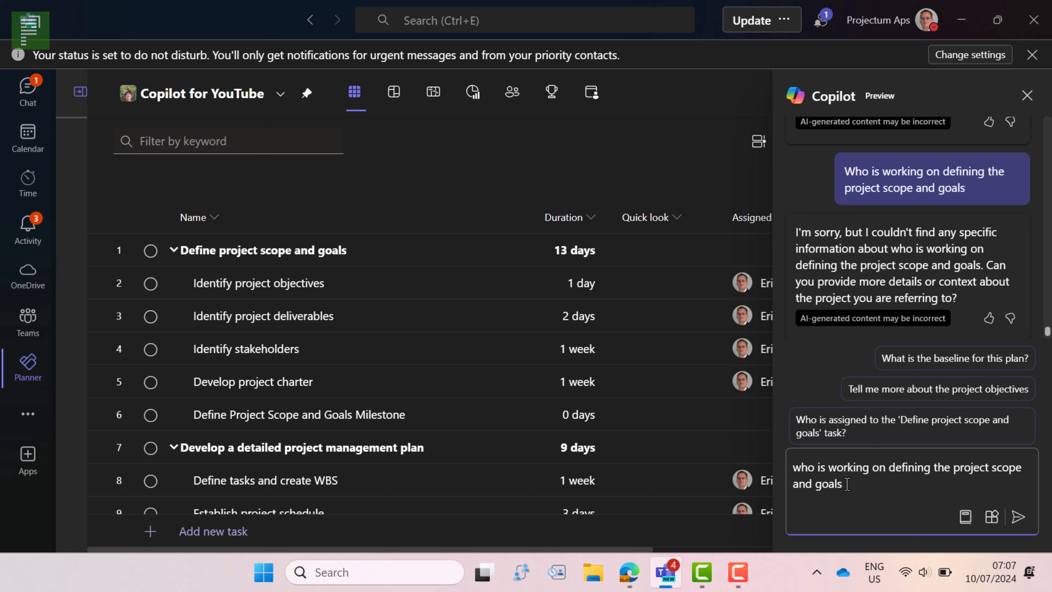
text(ls in this project)
key(Return)
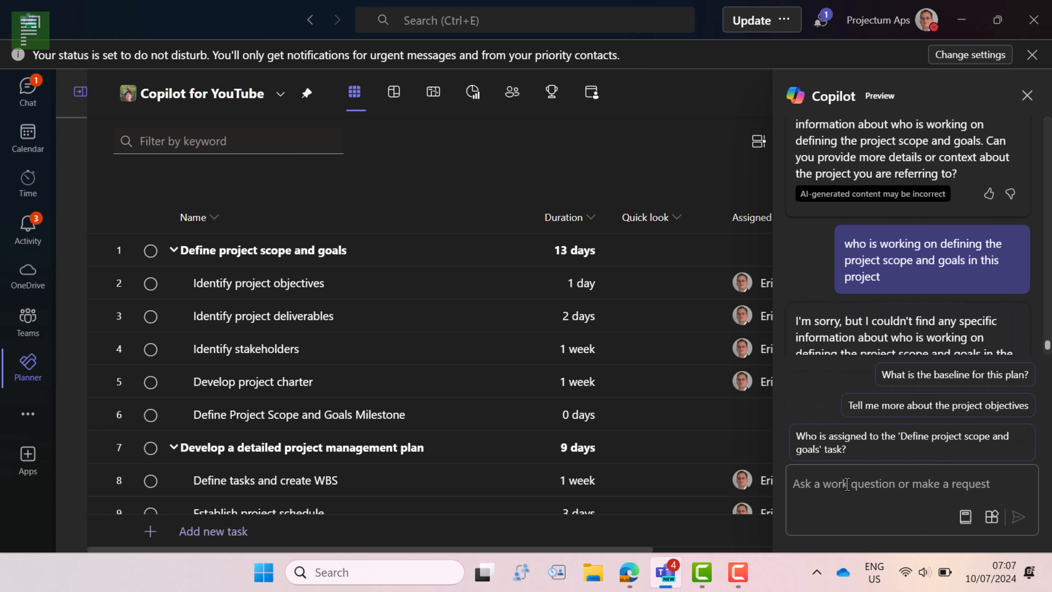
scroll(1025, 344, down, 3)
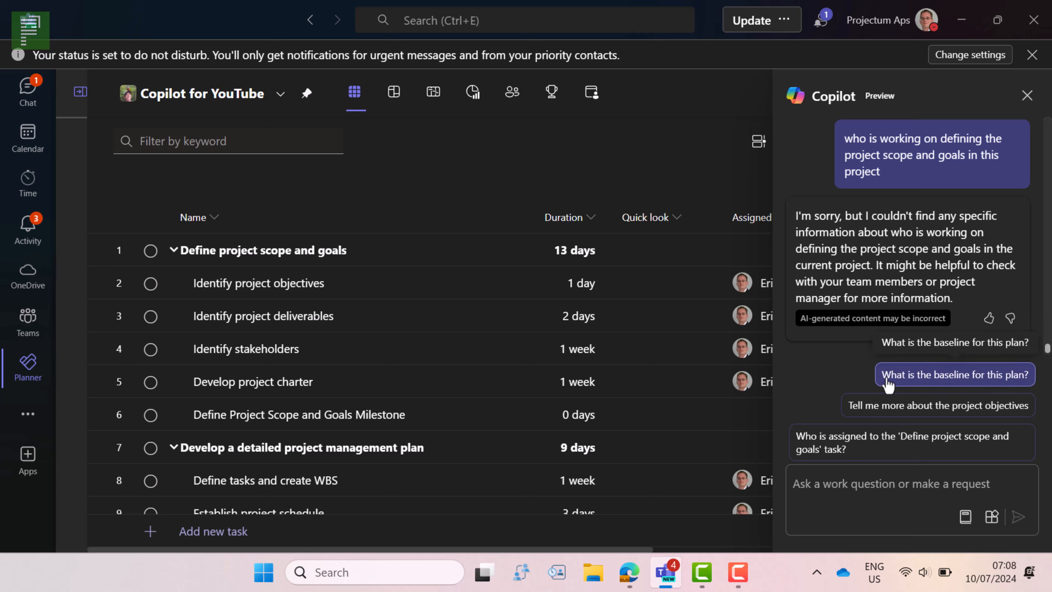
Send Copilot's suggested question "Who is assigned to the 'Define project scope and goals' task?" and read the answer.
click(901, 455)
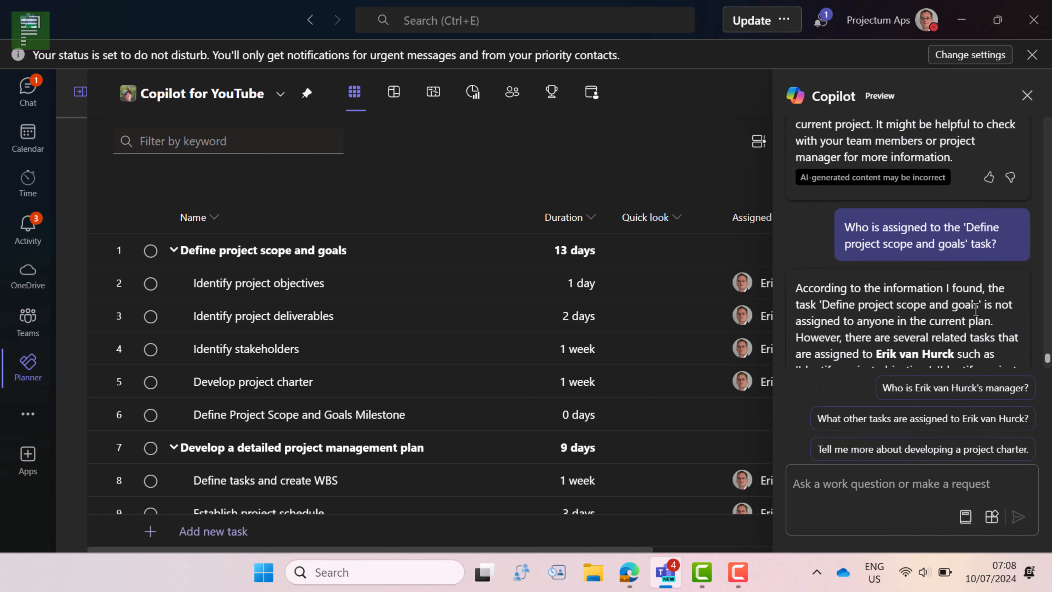
scroll(995, 322, down, 2)
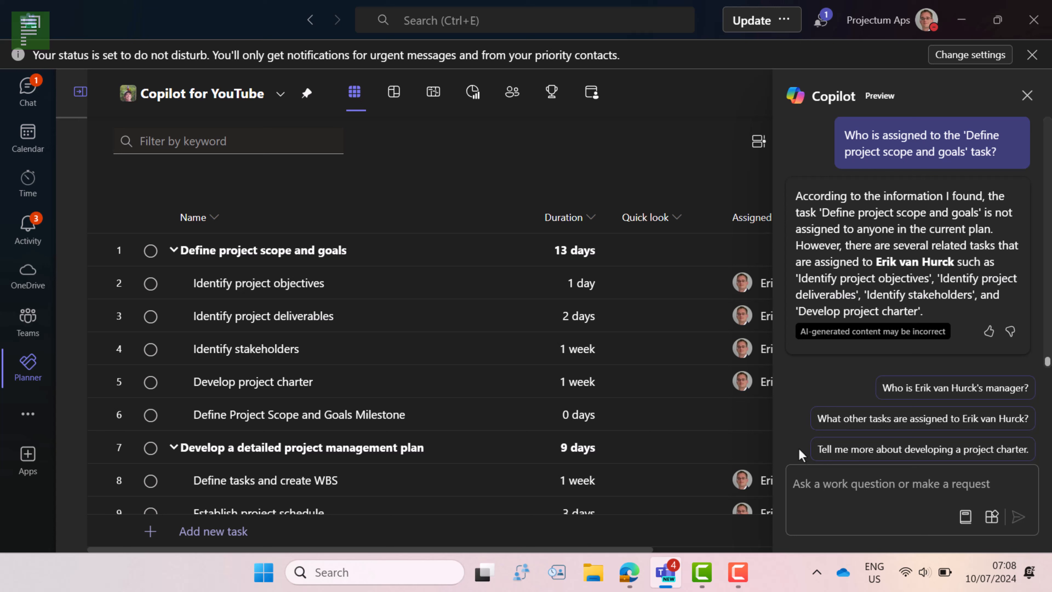
Ask Copilot to "Add more detailed tasks in the define project scope and goals stage".
click(813, 489)
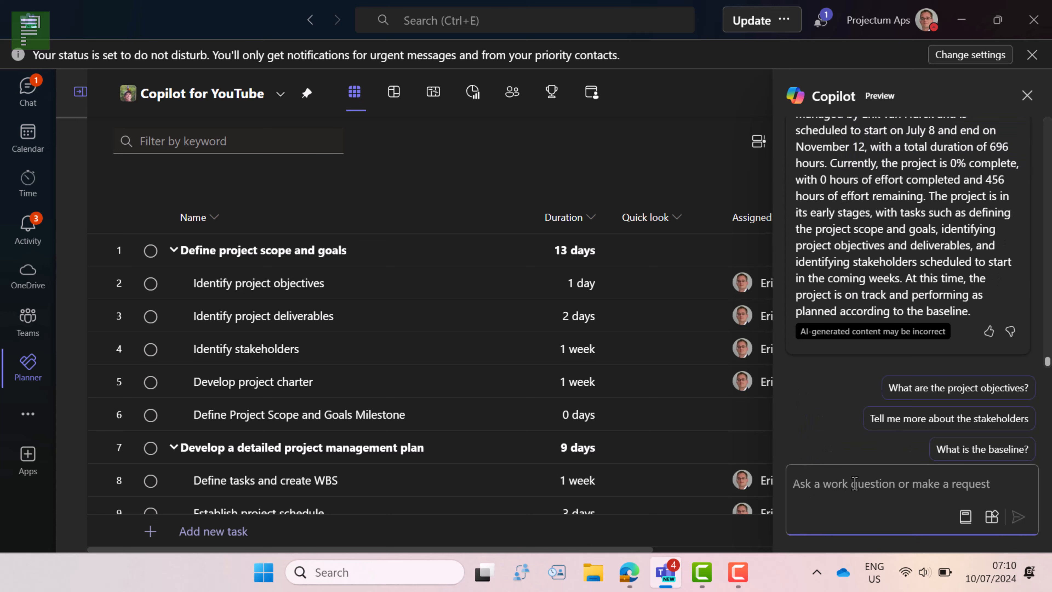
text(Ad)
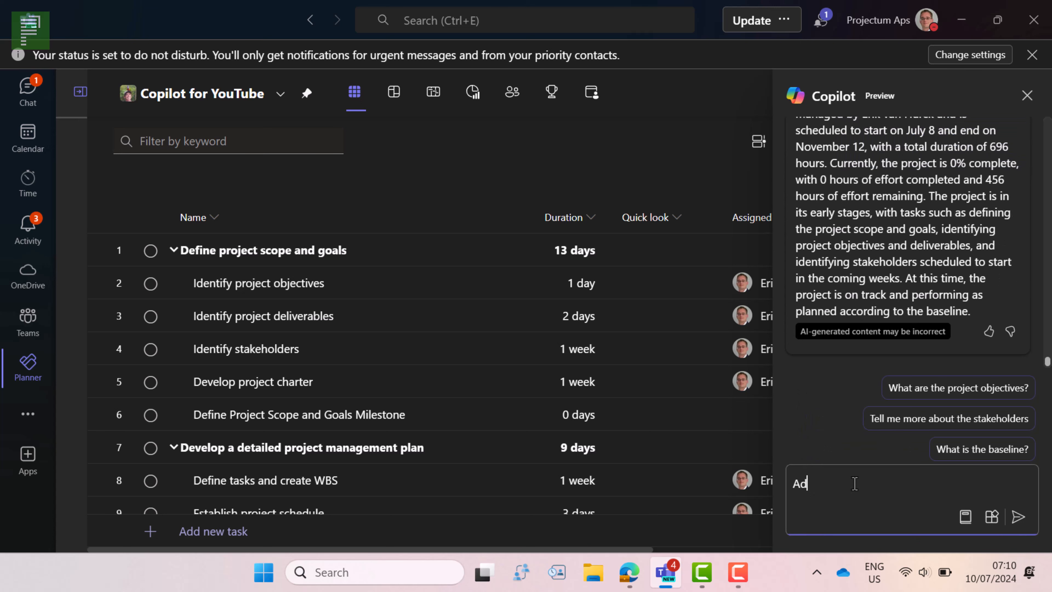
text(d more detailed tasks i)
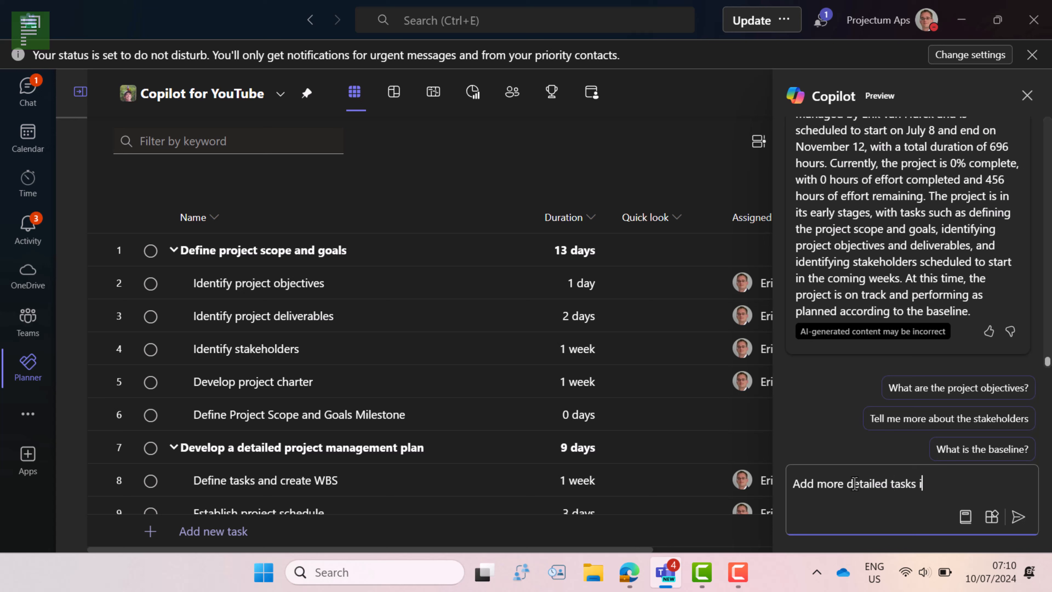
text(n the define project s)
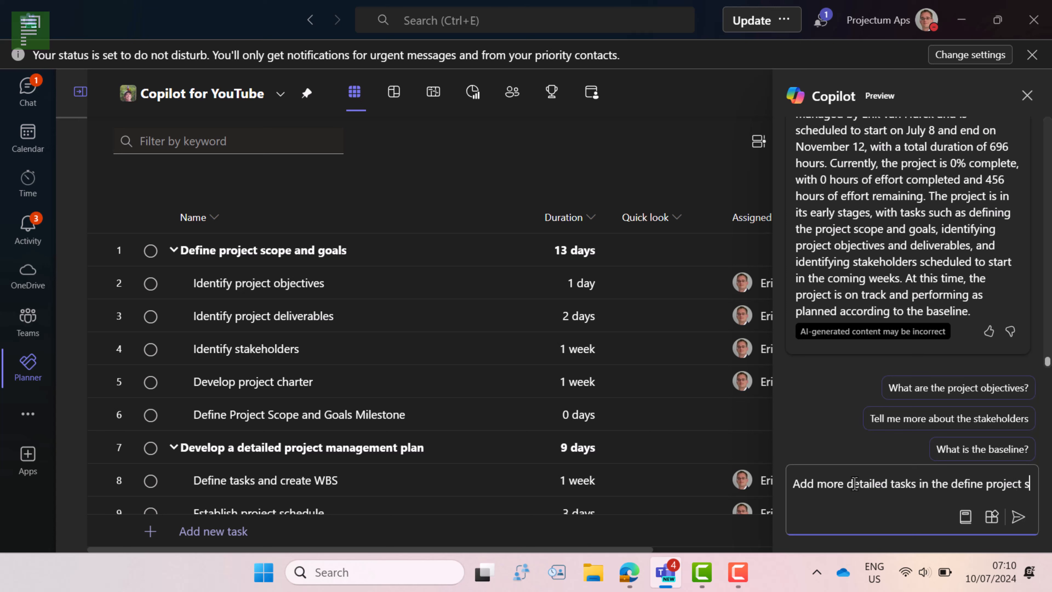
text(cope and)
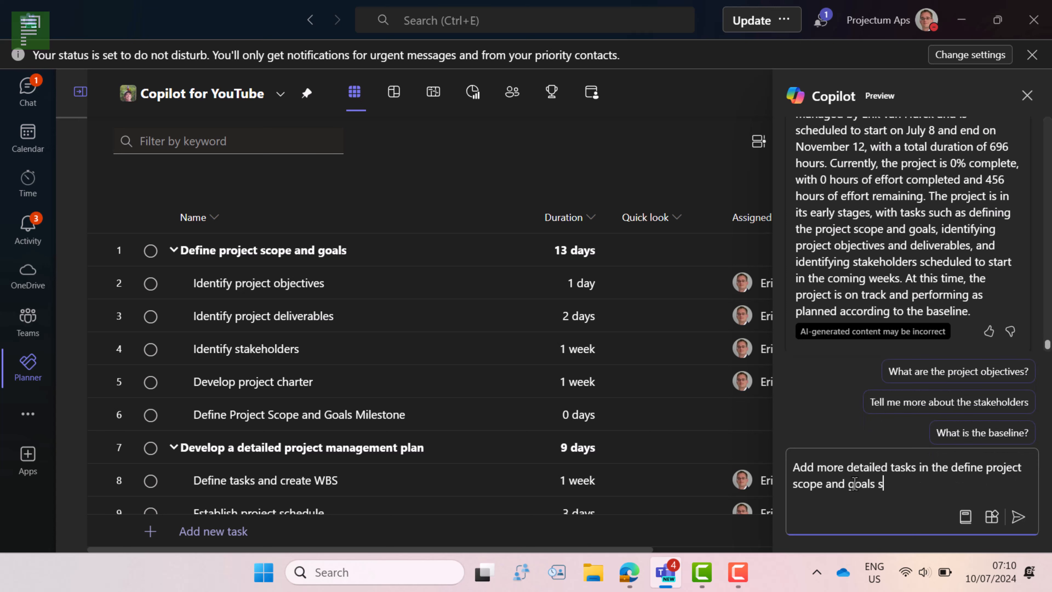
text(goals stage)
key(Return)
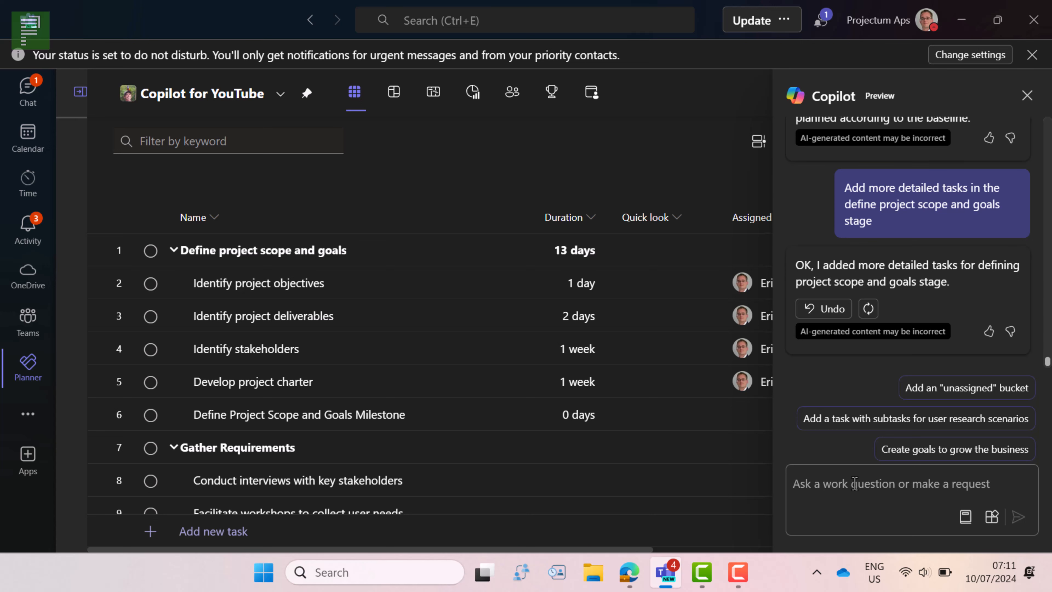
Review the task list for Copilot's additions, undo its added detailed tasks and check the restored list.
scroll(732, 339, down, 15)
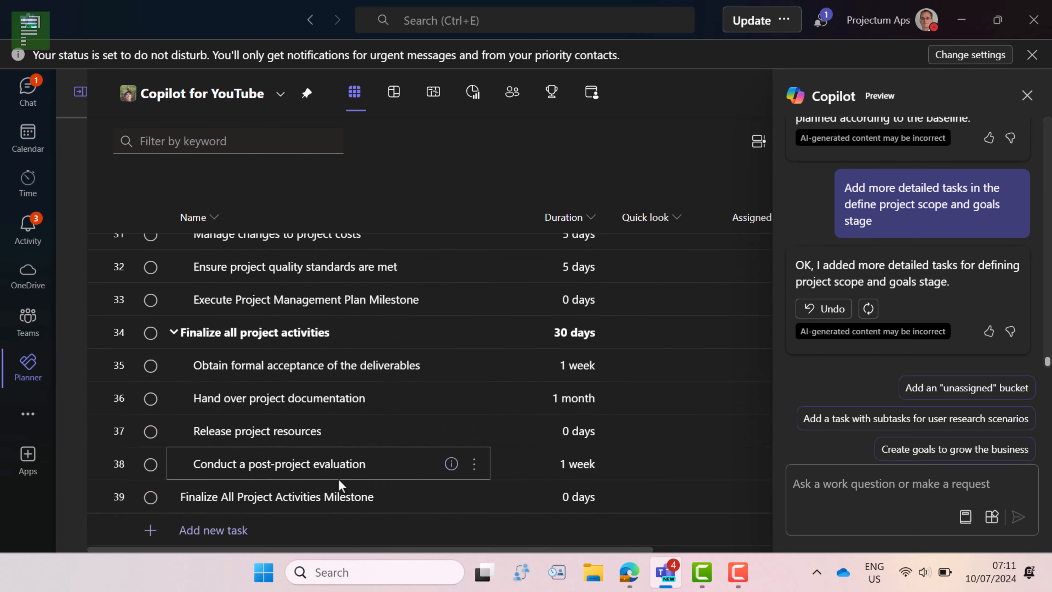
scroll(366, 464, up, 4)
scroll(367, 463, up, 10)
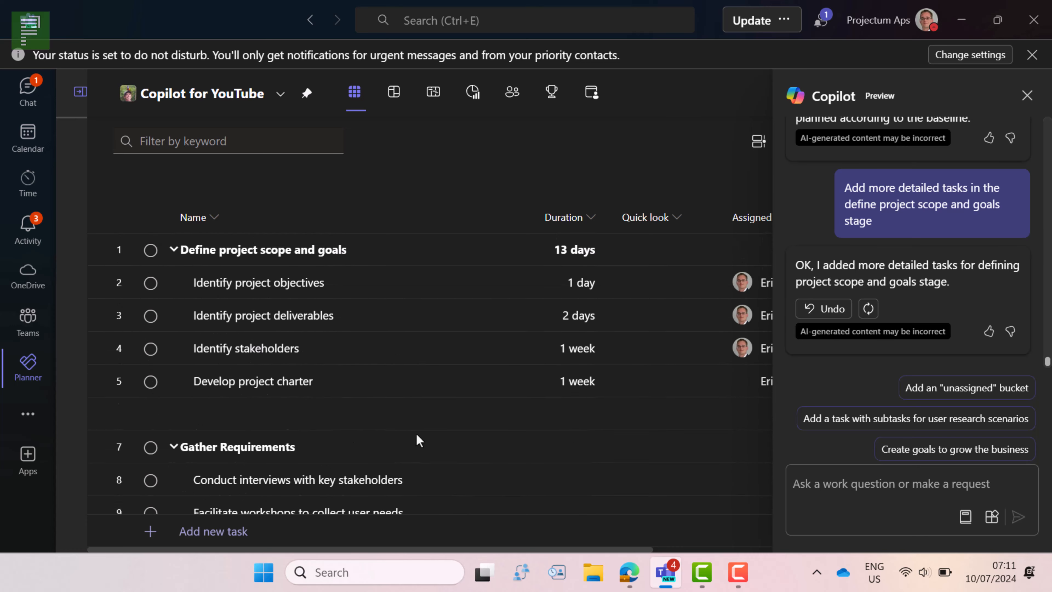
click(845, 312)
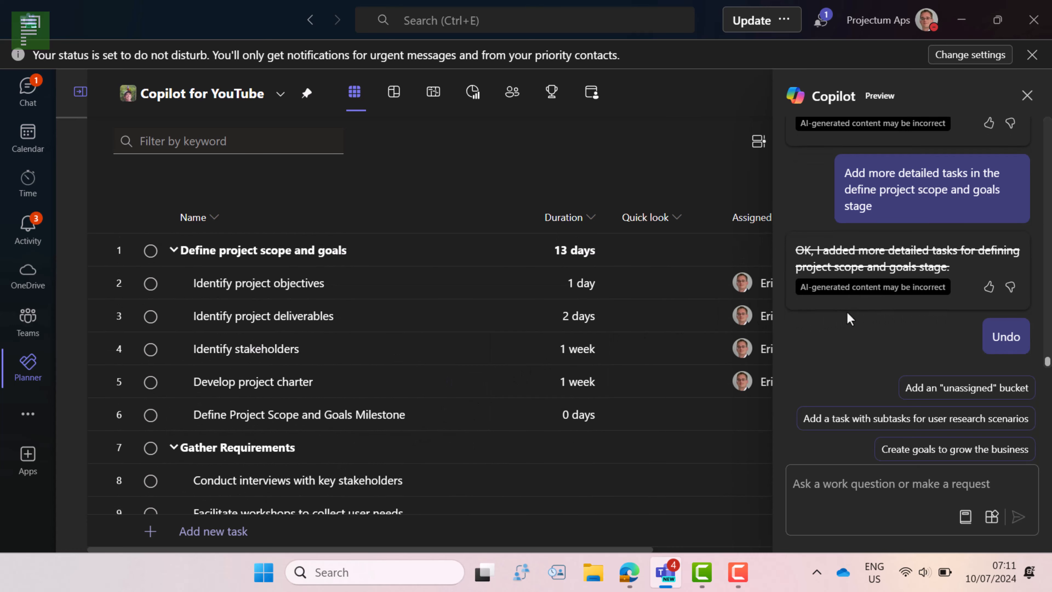
scroll(606, 362, down, 2)
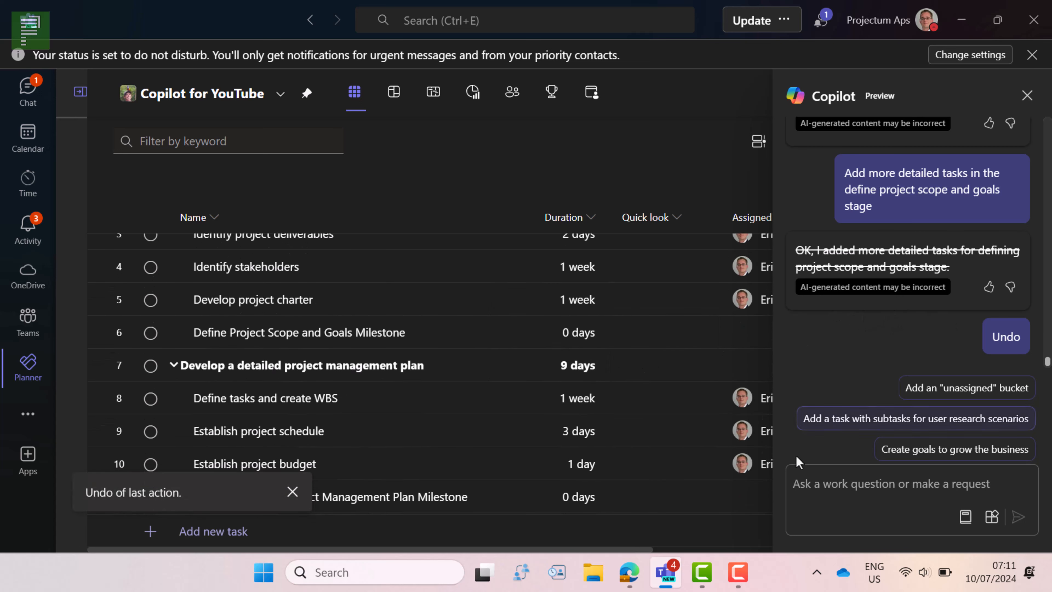
Try to have Copilot restore the undone detailed tasks with the request "redo".
click(835, 492)
text(redo)
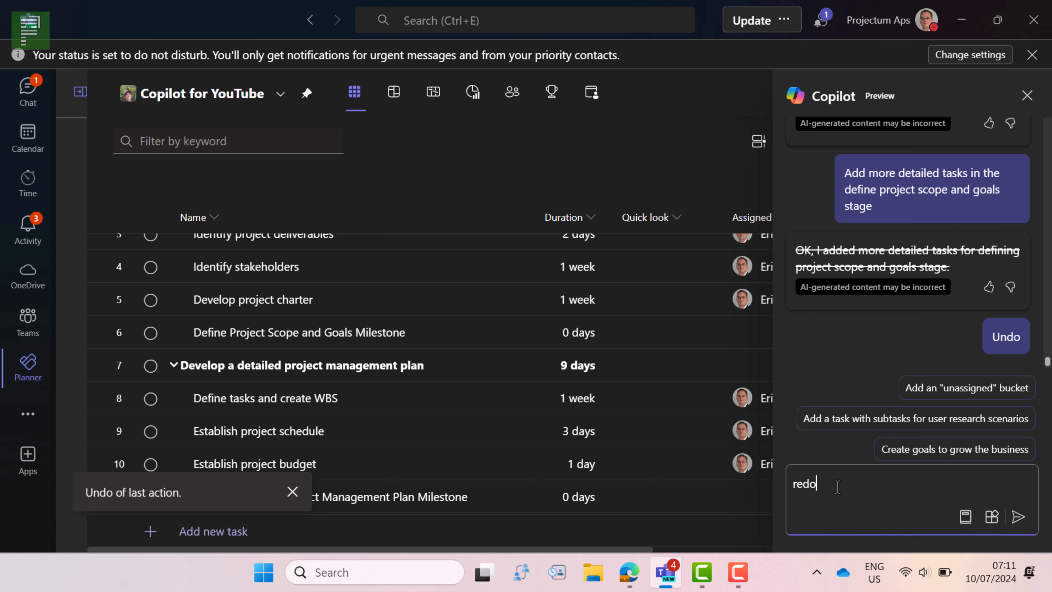
key(Return)
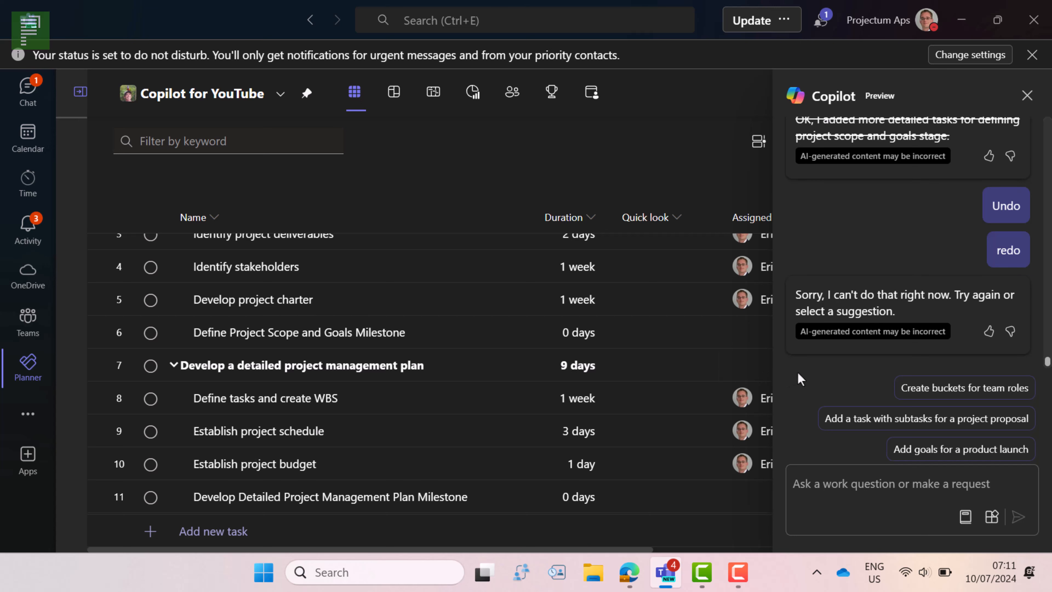
Use Copilot's Connect edit prompt to send "Connect task 2 to the launch the copilot for youtube goal".
click(965, 517)
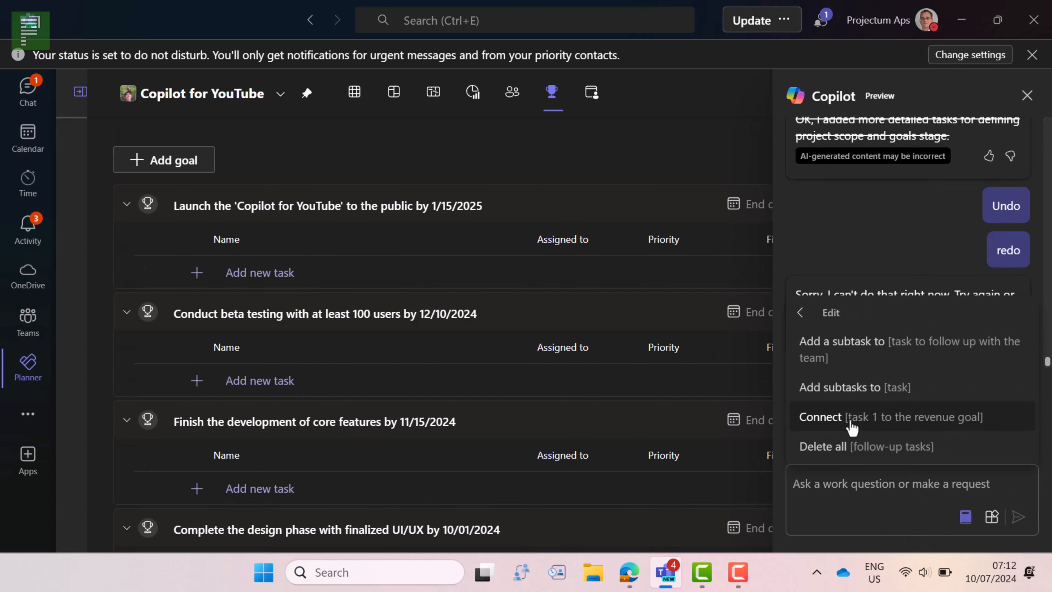
click(852, 424)
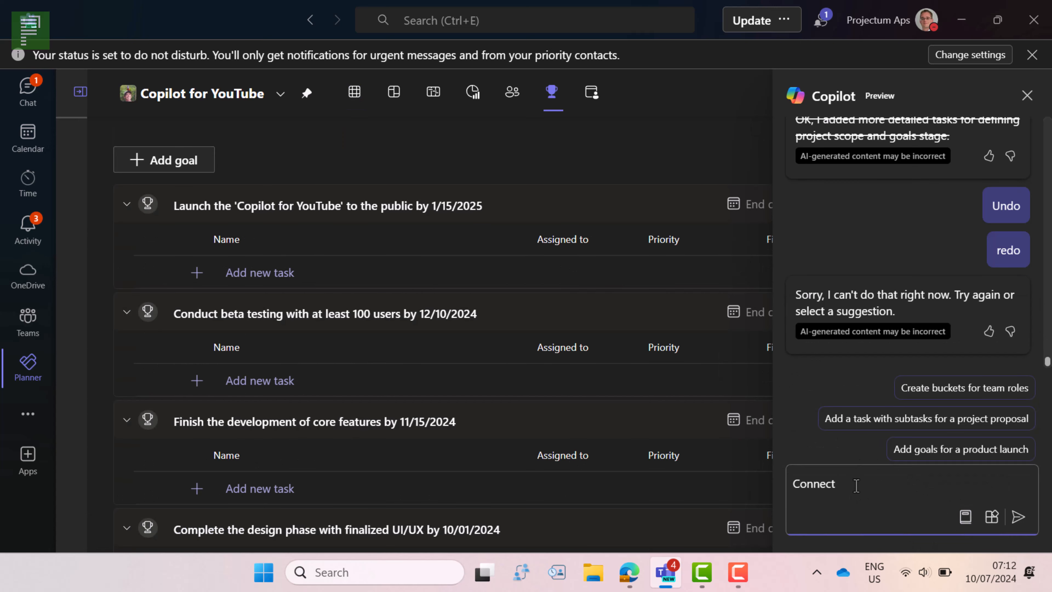
text(task 2 to the launch the copilot)
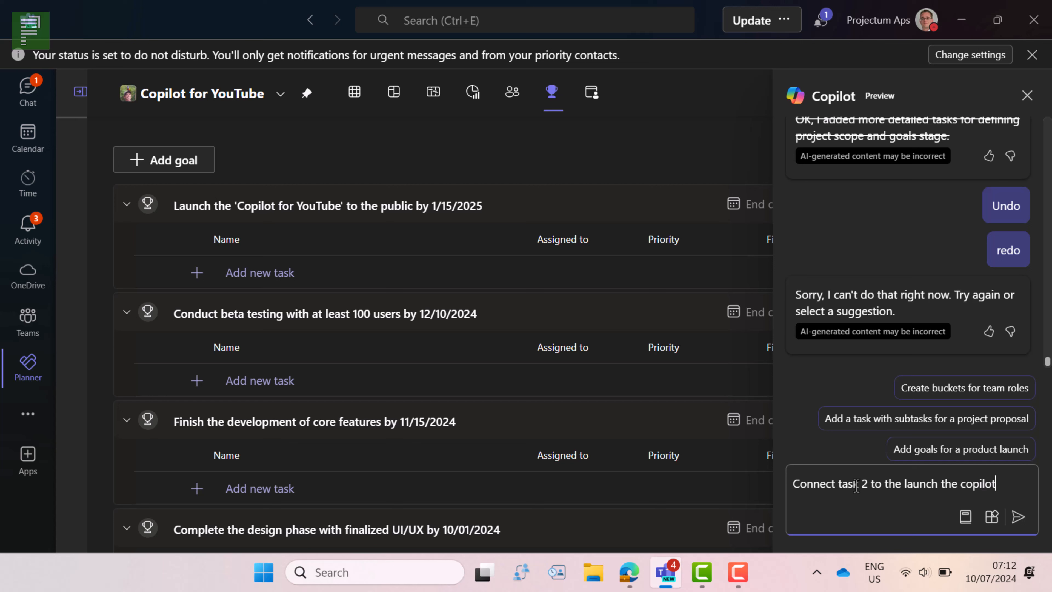
text( for youtu)
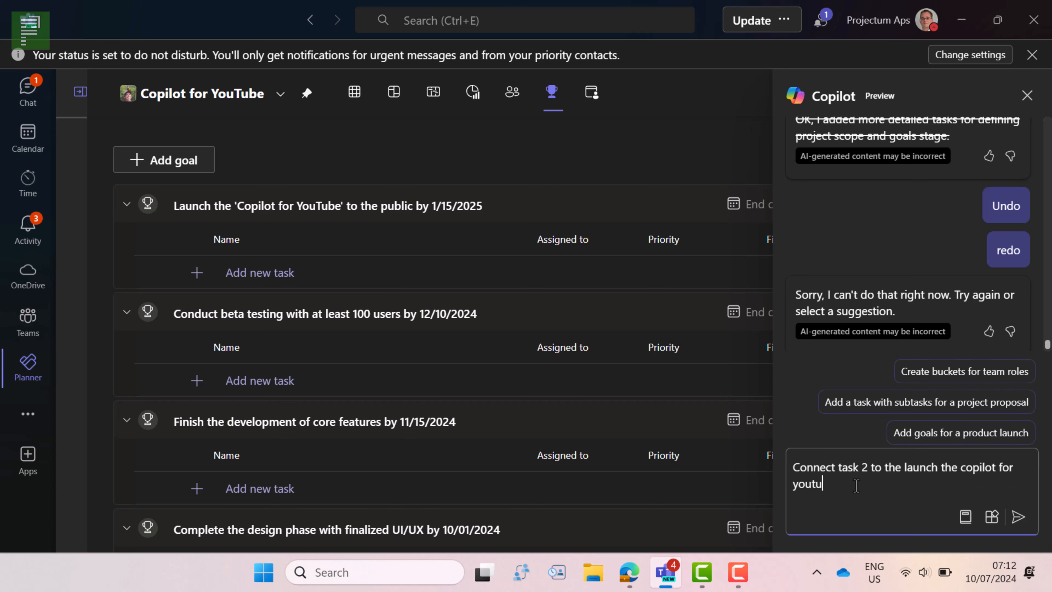
text(be goal)
key(Return)
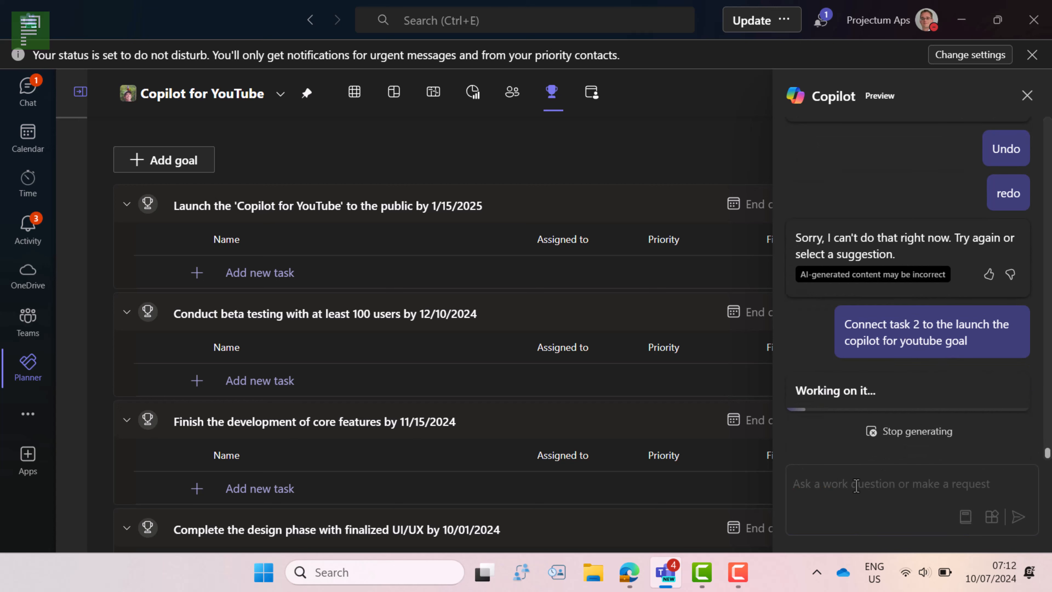